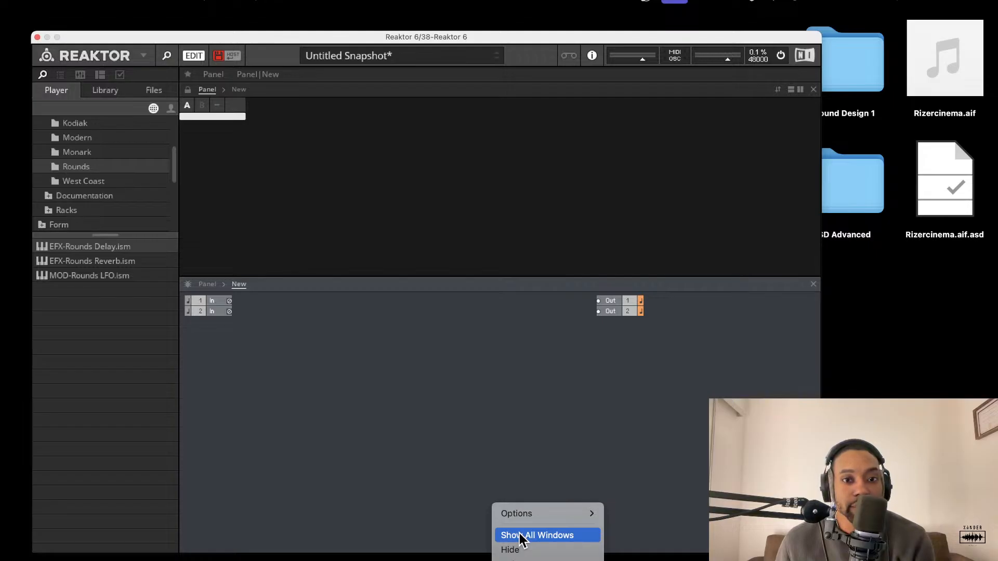
# Step: Open the Reaktor 6 plug-in window from its device in the Live set and reposition it over the arrangement
pyautogui.click(519, 533)
pyautogui.click(508, 541)
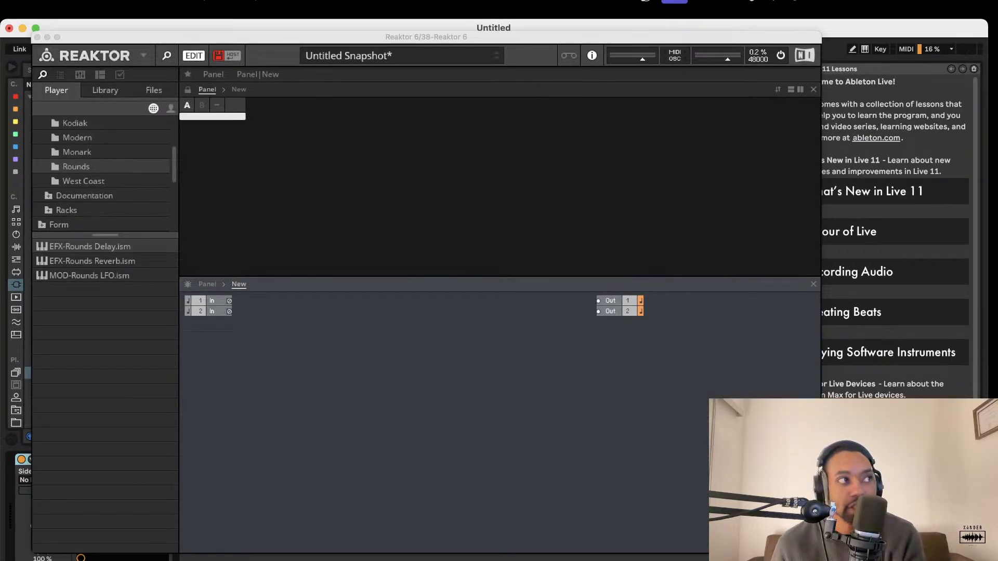
pyautogui.press('super+Tab')
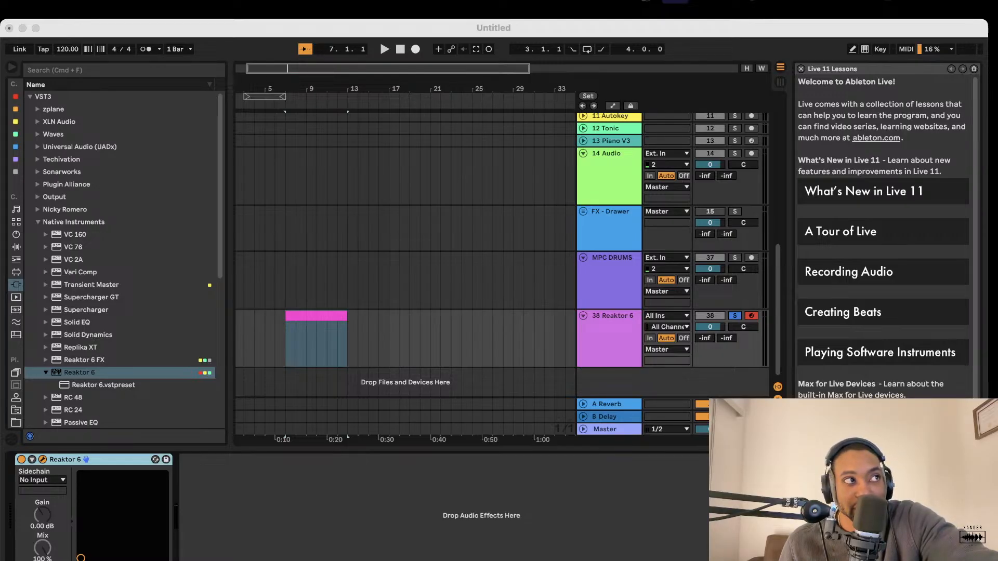
pyautogui.click(42, 460)
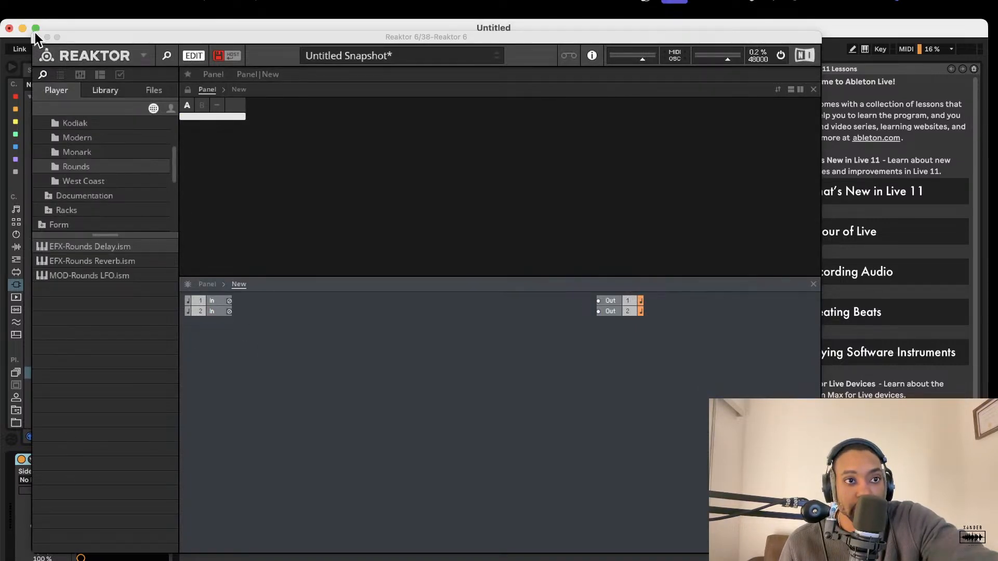
pyautogui.moveTo(45, 36); pyautogui.dragTo(99, 63)
pyautogui.click(103, 65)
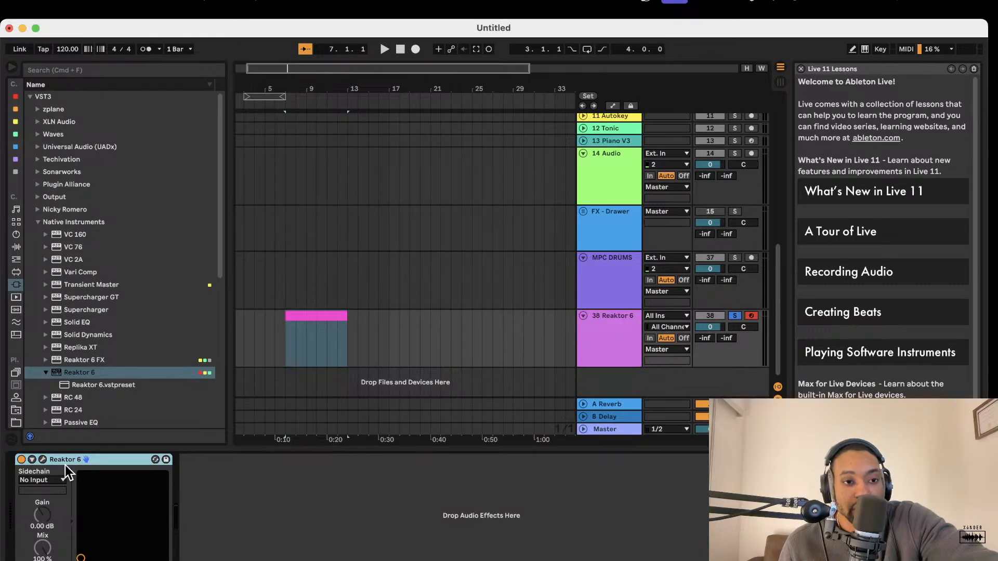
pyautogui.click(43, 459)
pyautogui.moveTo(349, 67); pyautogui.dragTo(314, 55)
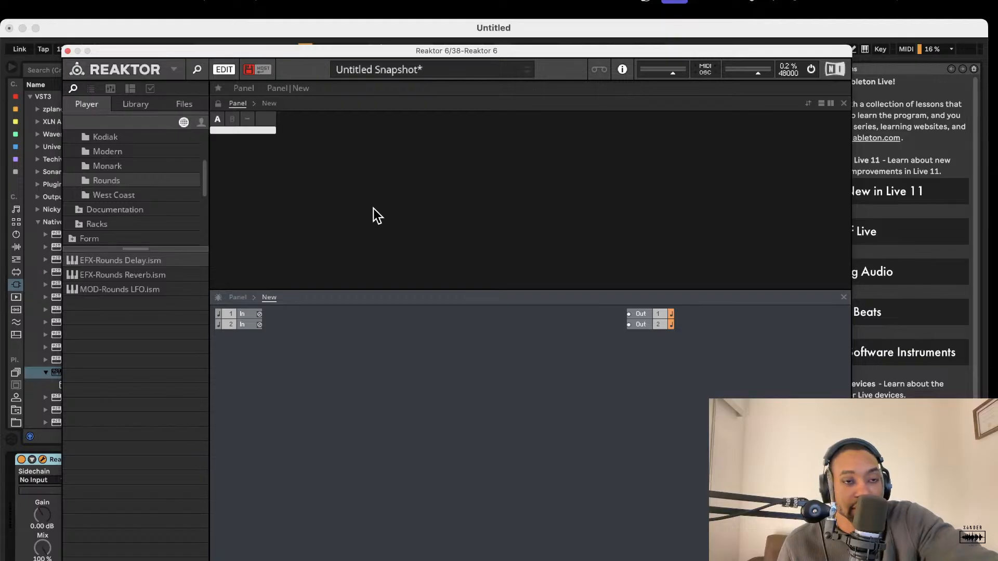
# Step: Add the PRO-Bento Sample & Hold block from the Bento Box folder of Blocks Base to the structure
pyautogui.click(123, 108)
pyautogui.click(88, 107)
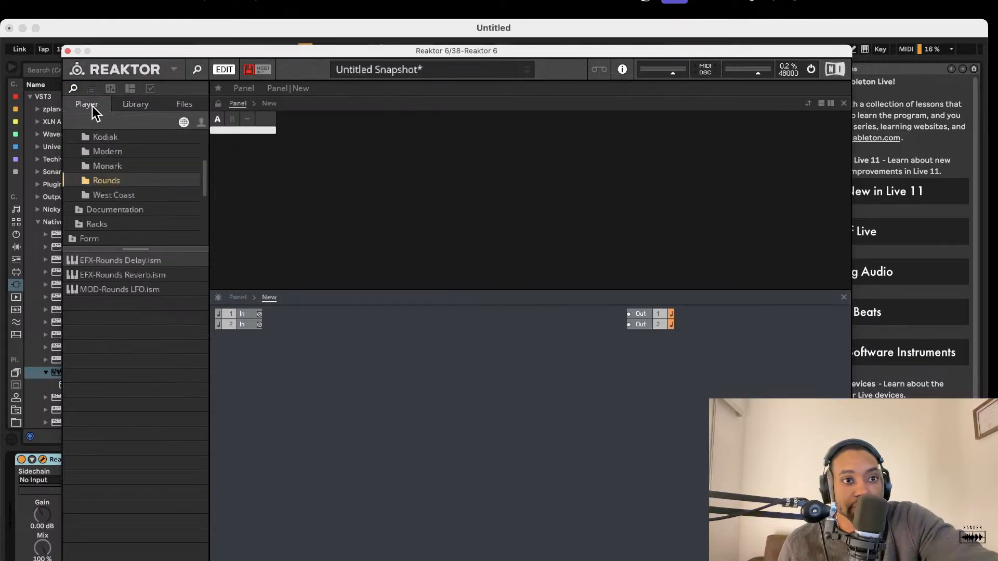
pyautogui.click(145, 109)
pyautogui.click(72, 139)
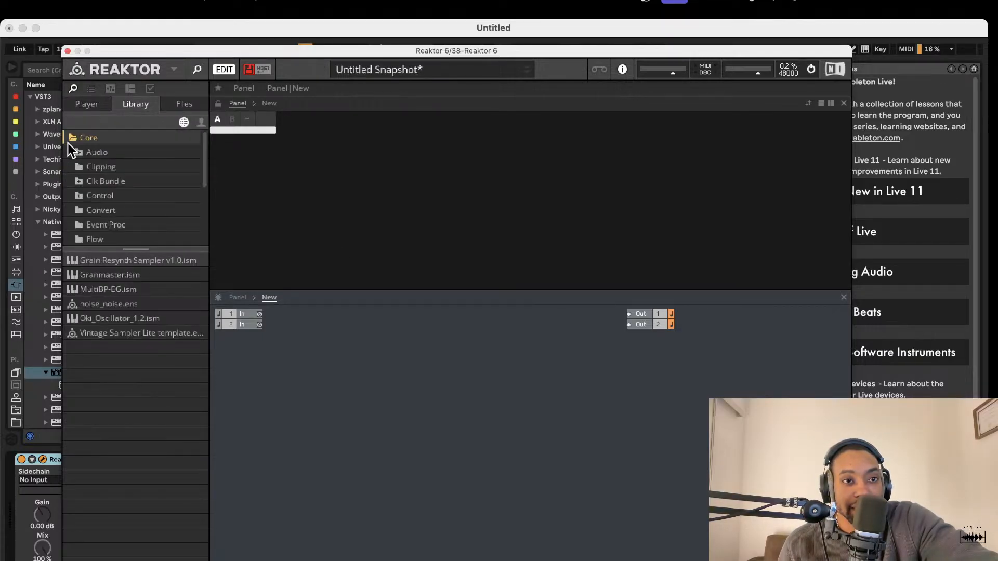
pyautogui.click(93, 101)
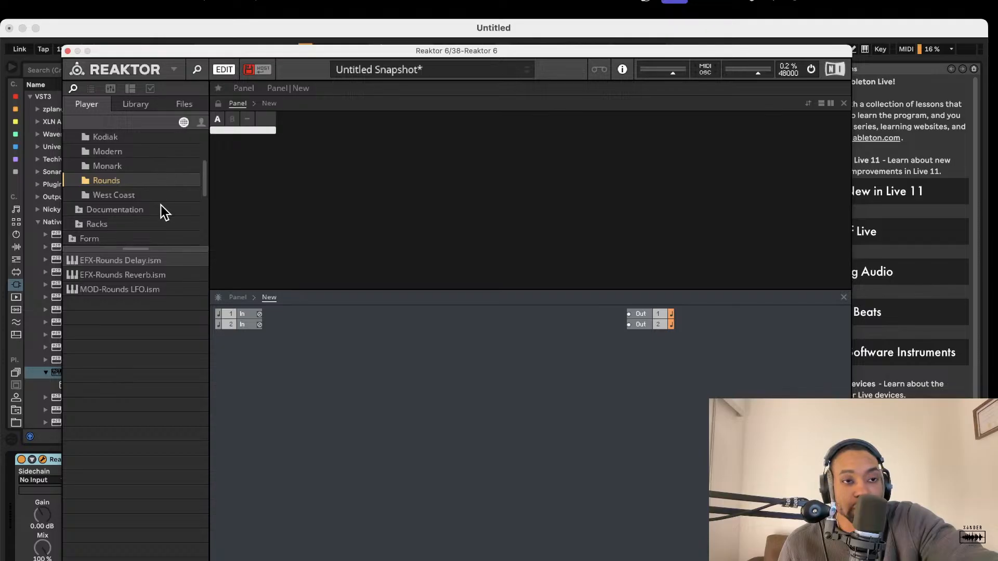
pyautogui.scroll(3, 102, 182)
pyautogui.click(75, 140)
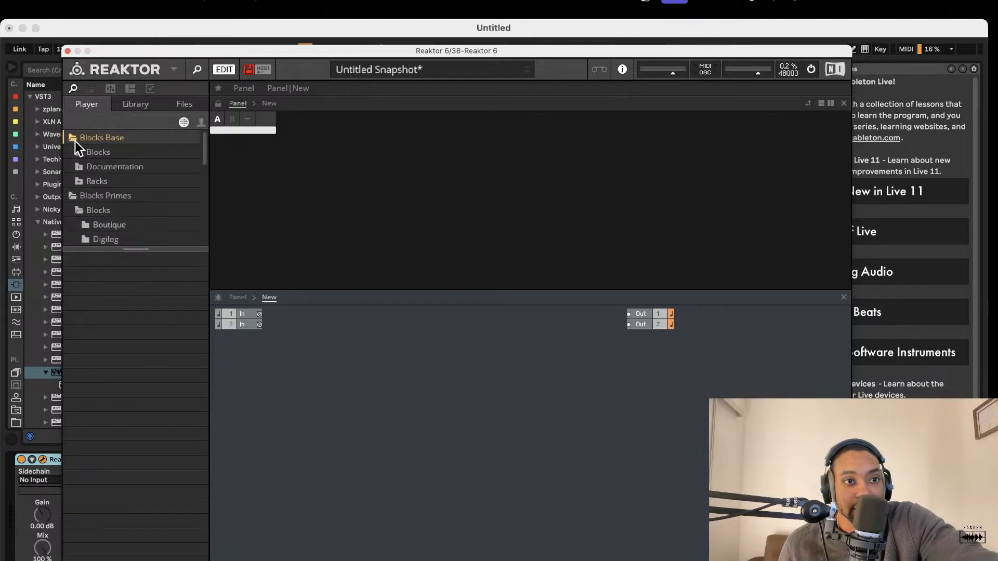
pyautogui.click(82, 152)
pyautogui.click(94, 166)
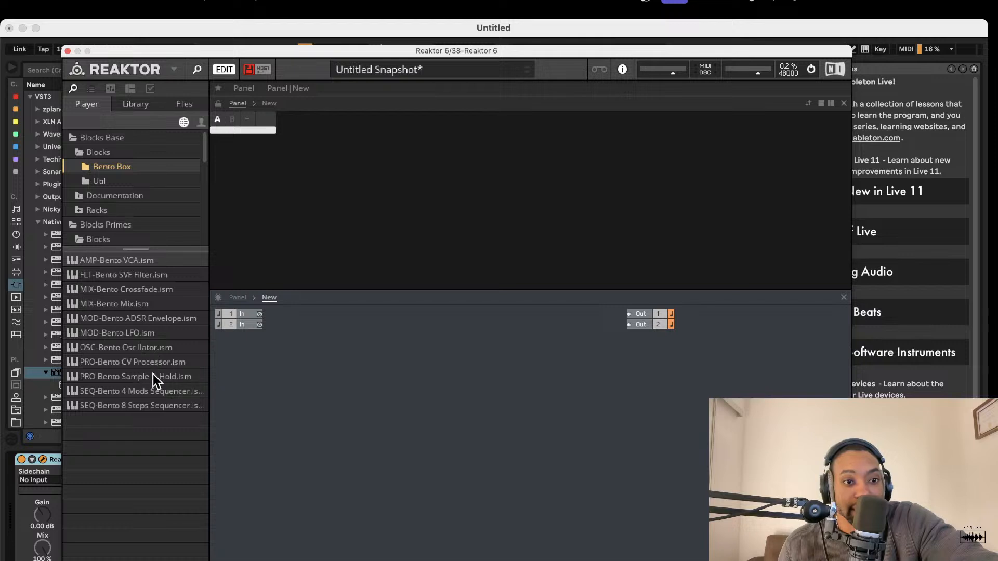
pyautogui.moveTo(142, 376); pyautogui.dragTo(318, 355)
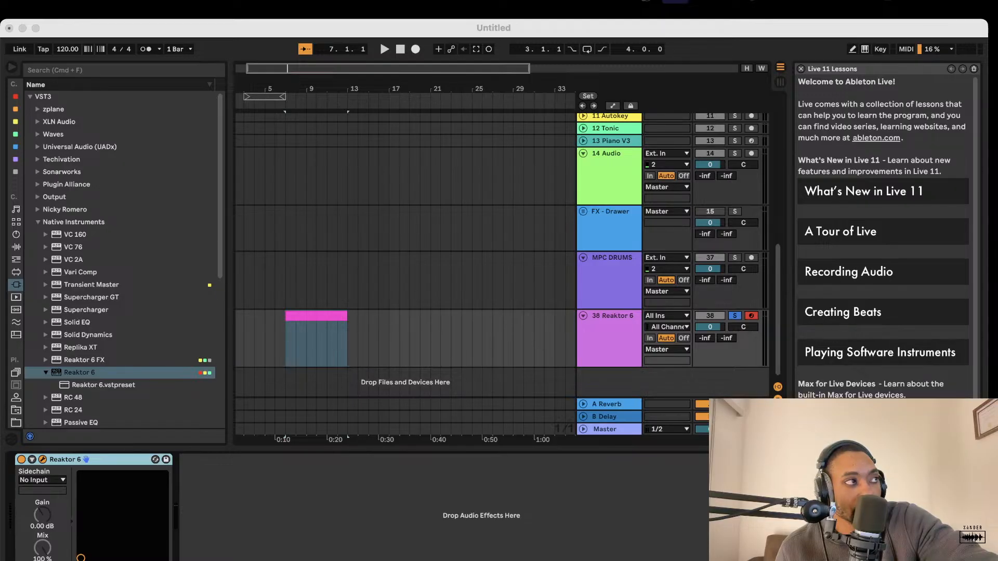
# Step: Bring the saved Noise Block instrument file into the structure, to the right of the Bento Box S&H block
pyautogui.moveTo(1, 488); pyautogui.dragTo(80, 475)
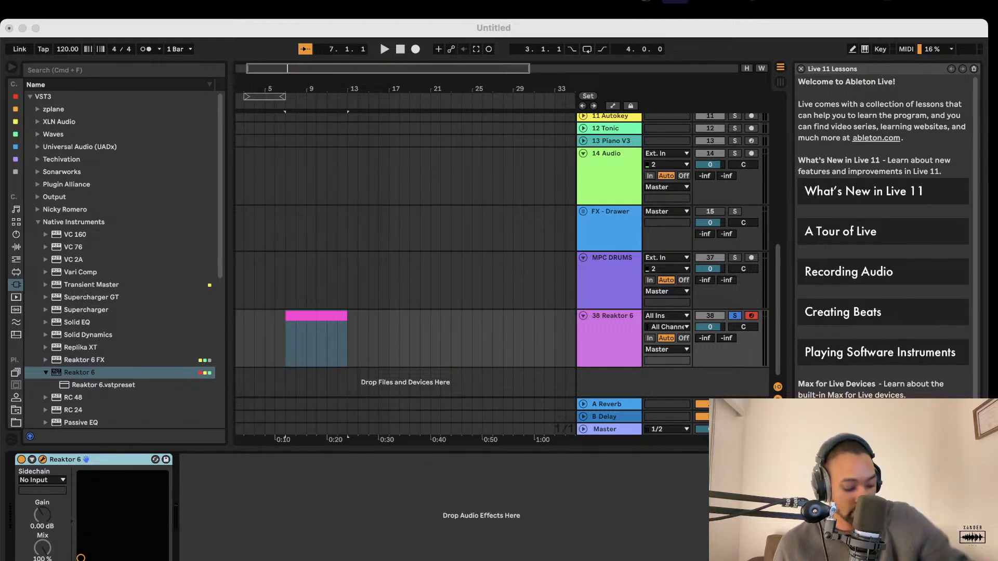
pyautogui.click(249, 511)
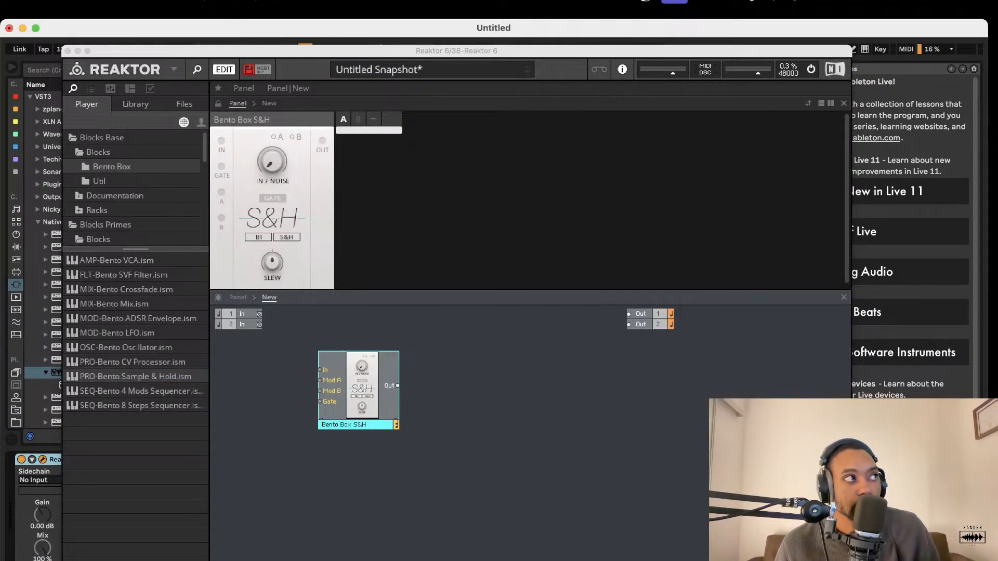
pyautogui.moveTo(439, 560); pyautogui.dragTo(472, 403)
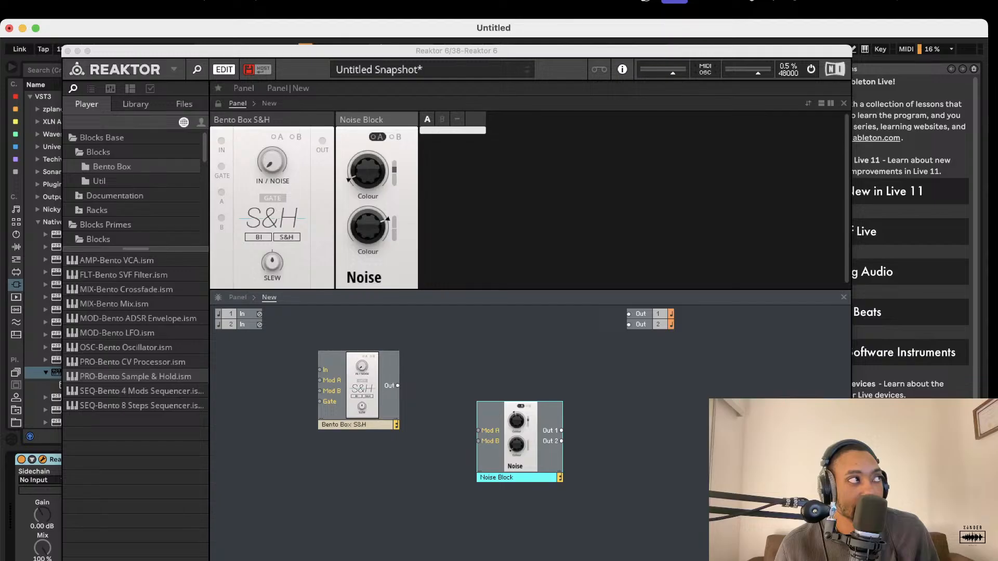
# Step: Bring the NOISE.ism random signal generator file into the Reaktor structure, below the Bento Box S&H block
pyautogui.press('super+Tab')
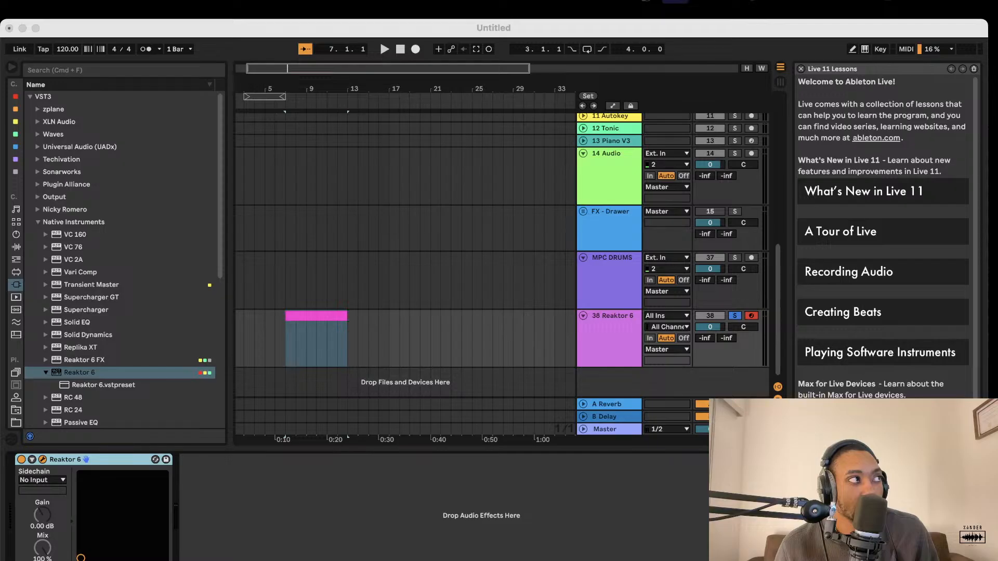
pyautogui.moveTo(633, 450); pyautogui.dragTo(198, 487)
pyautogui.click(44, 459)
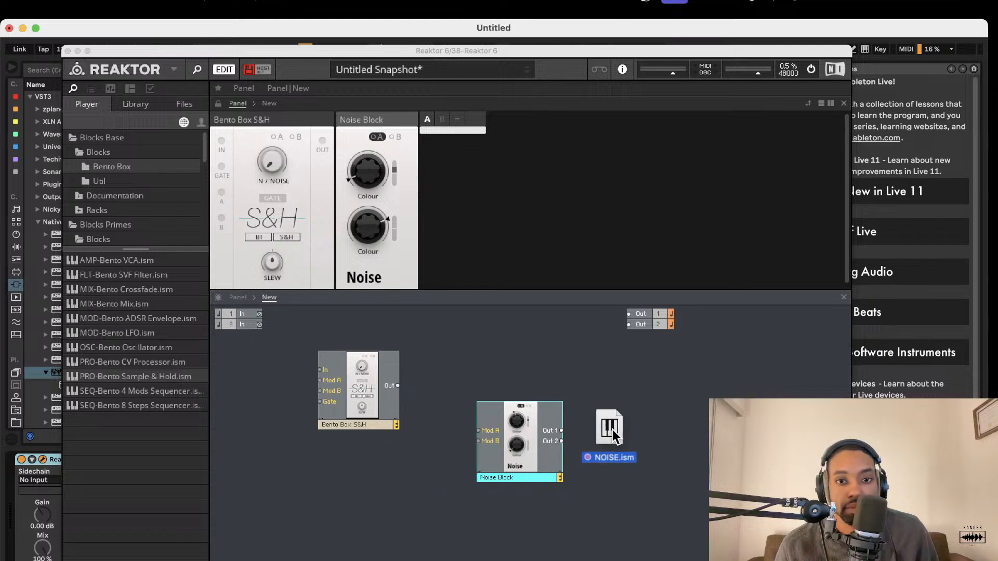
pyautogui.moveTo(50, 468); pyautogui.dragTo(400, 510)
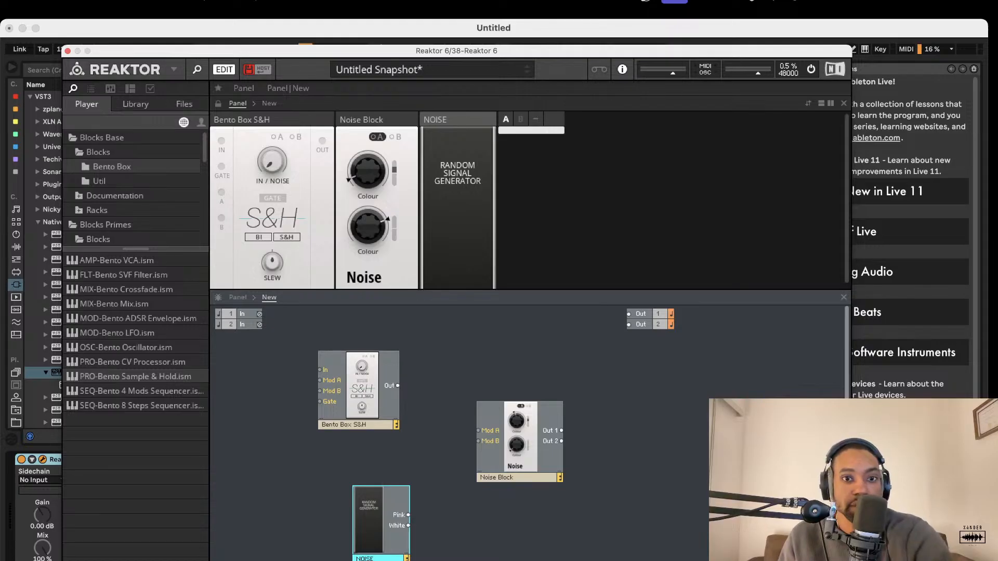
# Step: Add the UTL-Util Clock block from the Util folder of Blocks Base to the left of the S&H block
pyautogui.press('super+Tab')
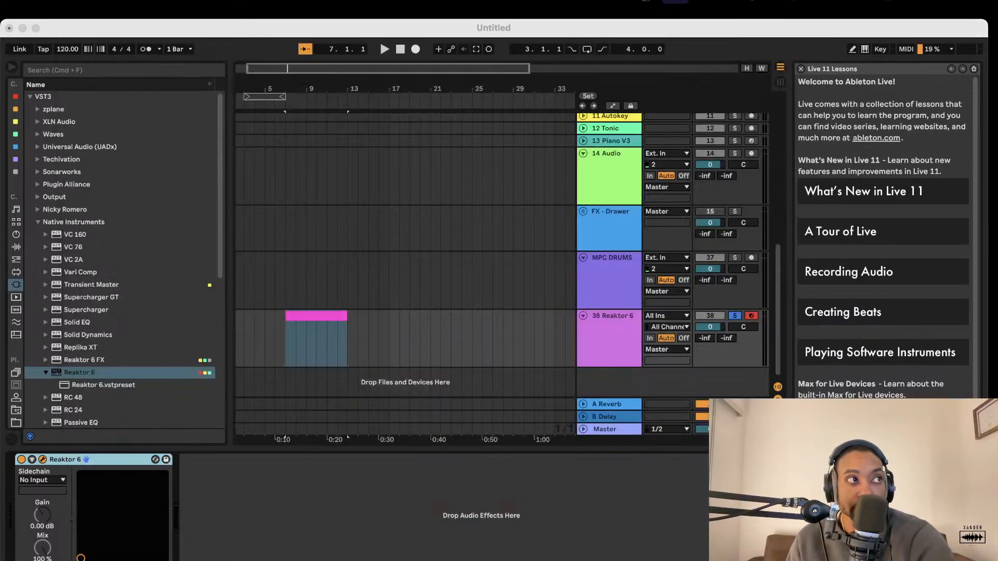
pyautogui.click(43, 460)
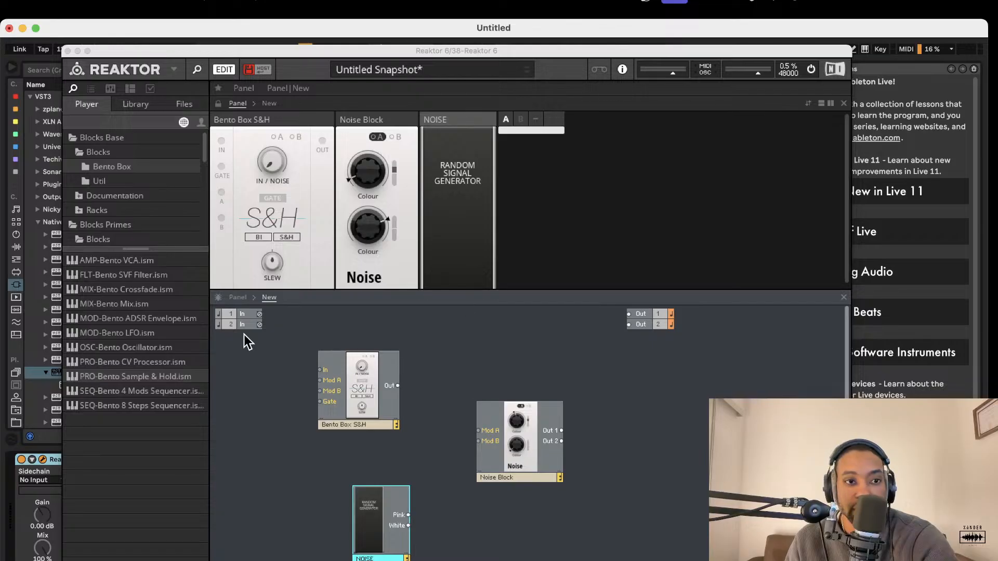
pyautogui.click(133, 405)
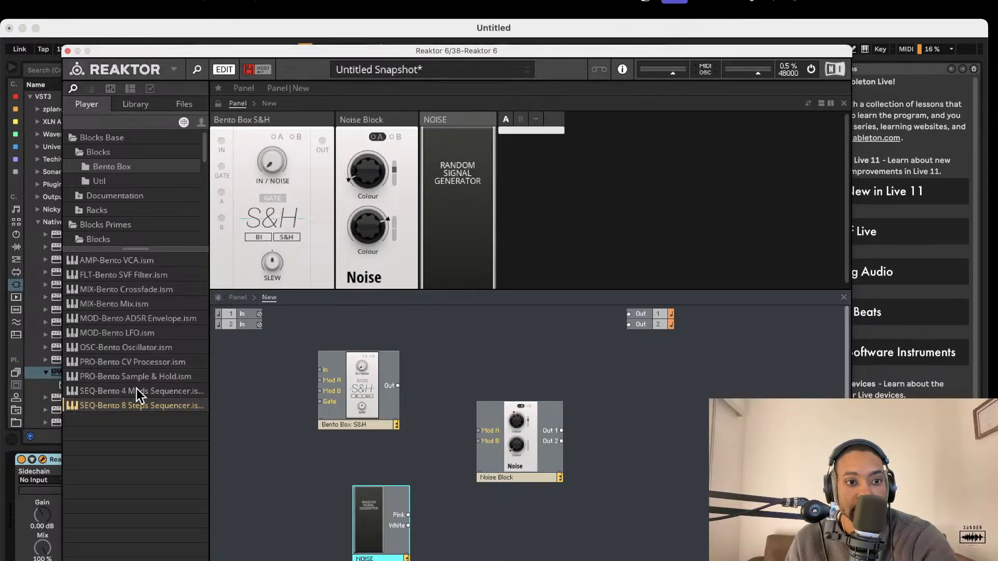
pyautogui.click(99, 181)
pyautogui.moveTo(136, 320); pyautogui.dragTo(270, 401)
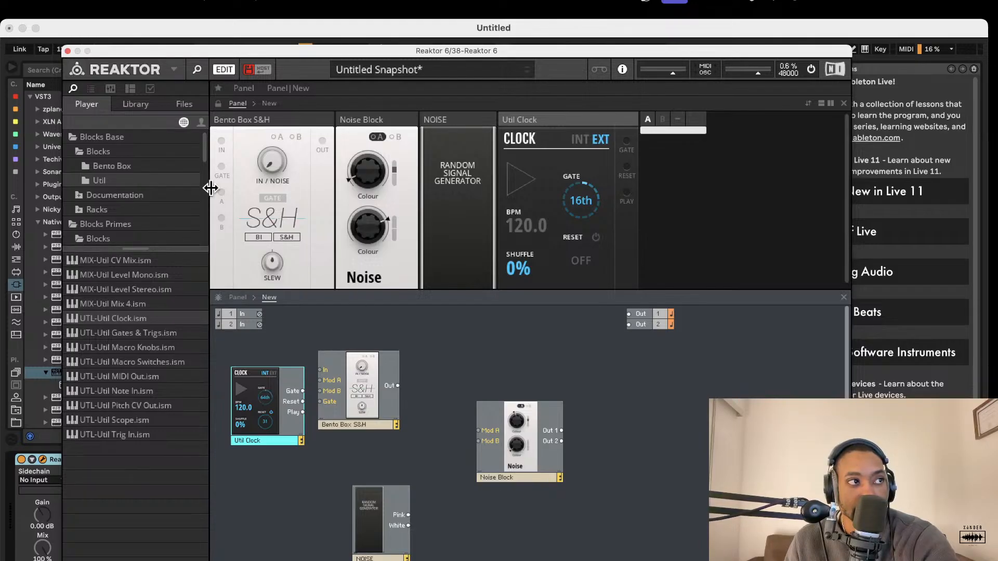
# Step: Arrange the NOISE block under the clock with S&H beside it, and add AMP-Bento VCA right of the Noise Block
pyautogui.moveTo(385, 512); pyautogui.dragTo(306, 494)
pyautogui.moveTo(358, 390); pyautogui.dragTo(426, 499)
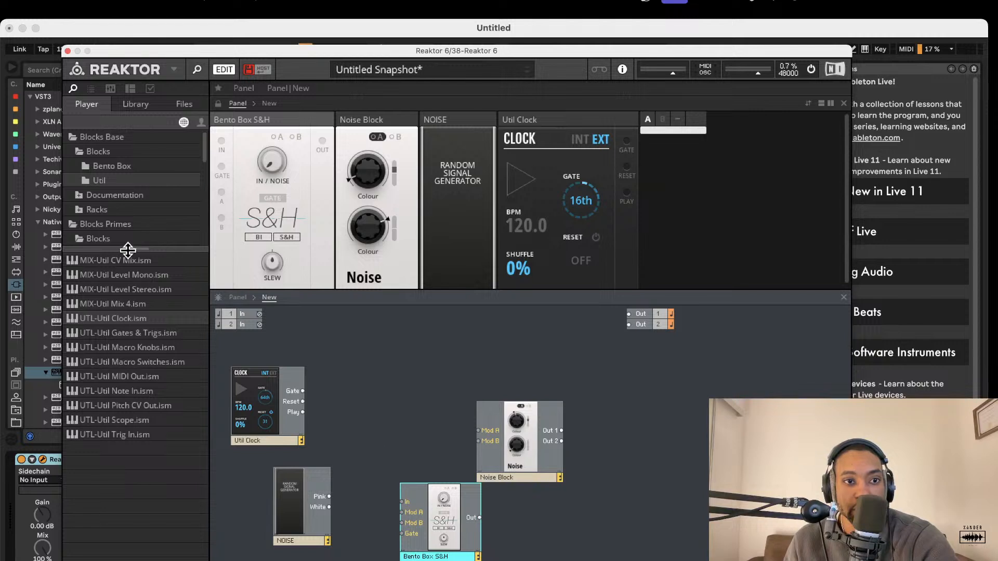
pyautogui.click(112, 166)
pyautogui.moveTo(129, 260); pyautogui.dragTo(647, 370)
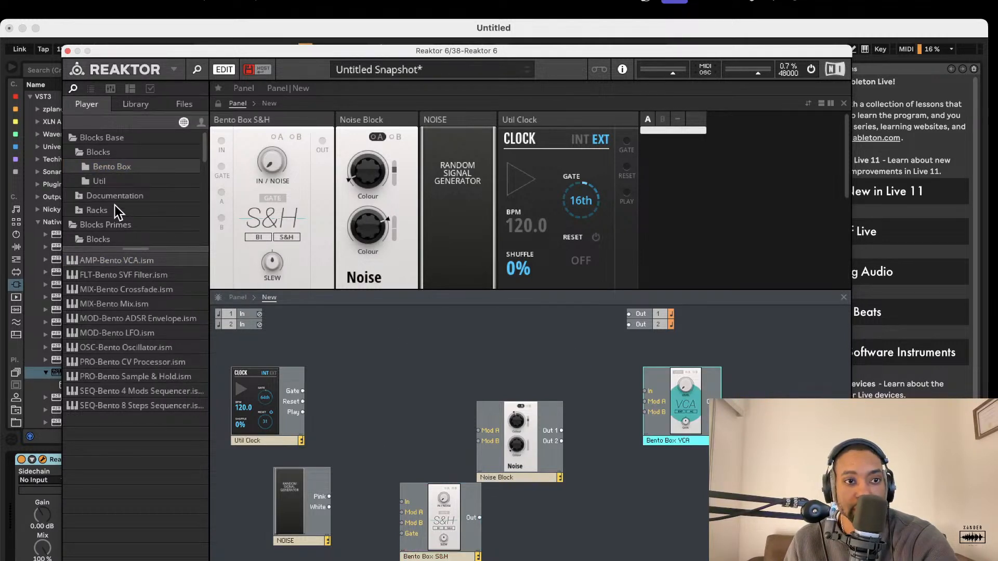
# Step: Try the FLT-Boutique Dual SK Filter from Blocks Primes in the structure and delete it again
pyautogui.click(99, 181)
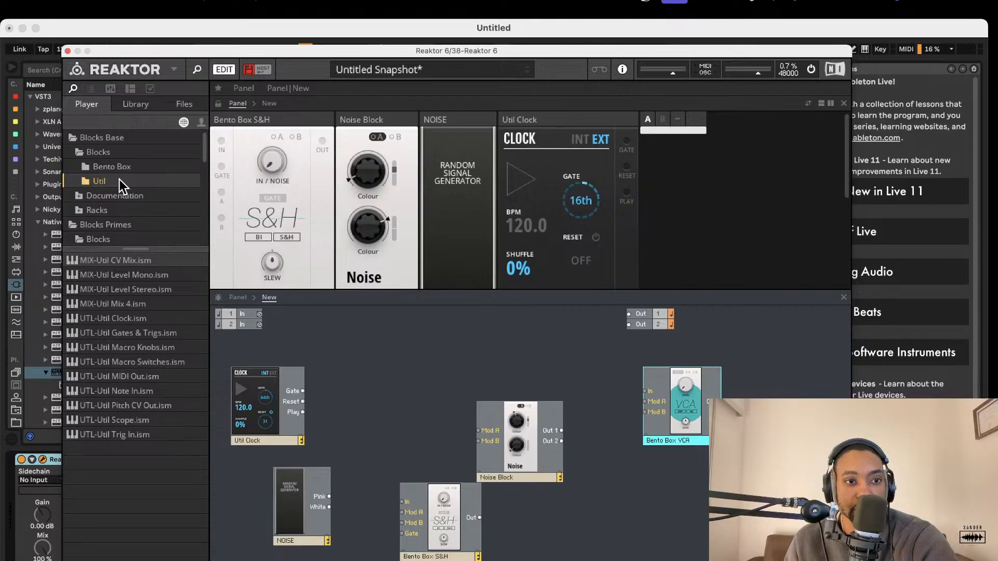
pyautogui.press('Up')
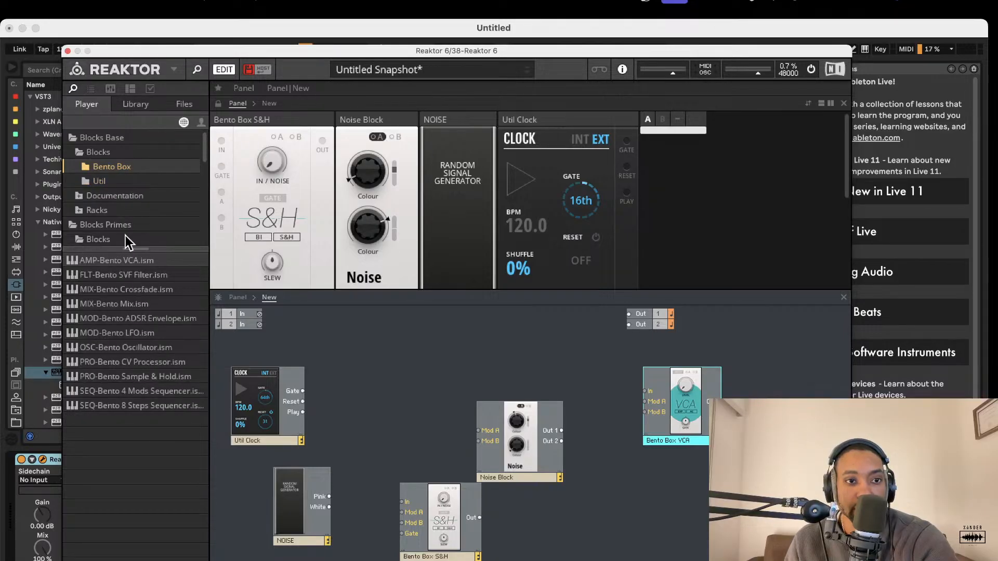
pyautogui.scroll(-3, 108, 198)
pyautogui.click(82, 198)
pyautogui.scroll(-5, 87, 200)
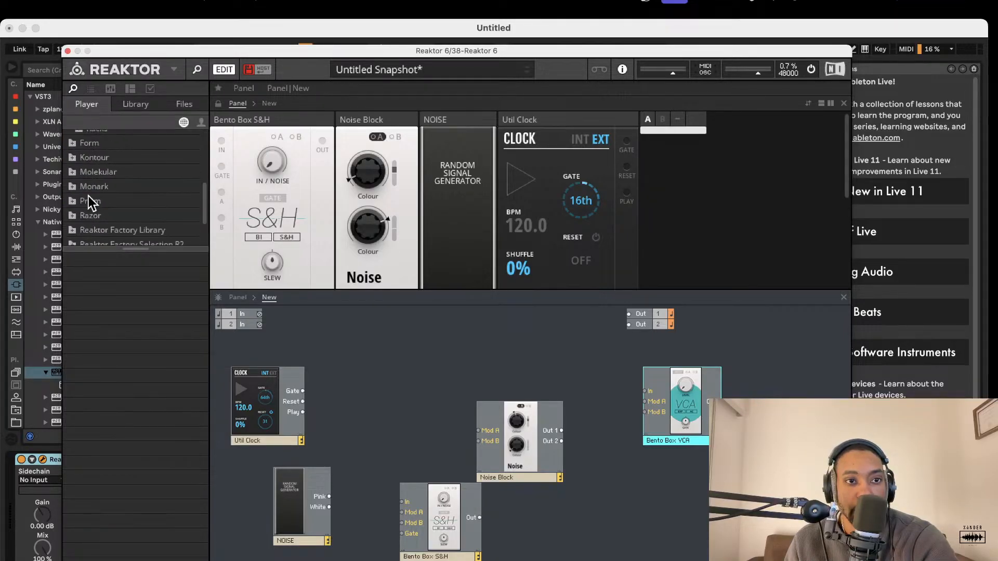
pyautogui.scroll(4, 86, 200)
pyautogui.click(80, 162)
pyautogui.scroll(-2, 93, 195)
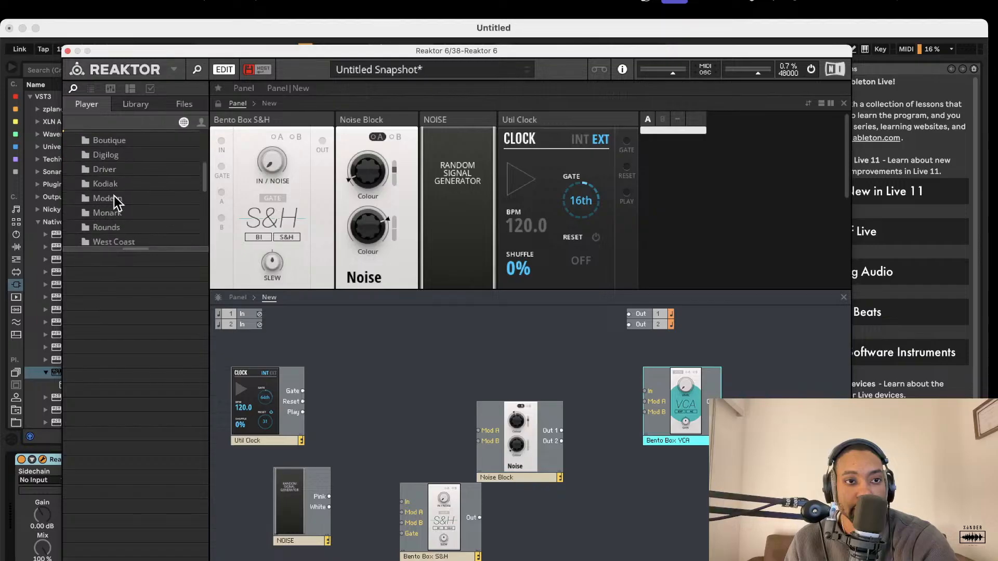
pyautogui.scroll(-3, 108, 214)
pyautogui.scroll(4, 106, 216)
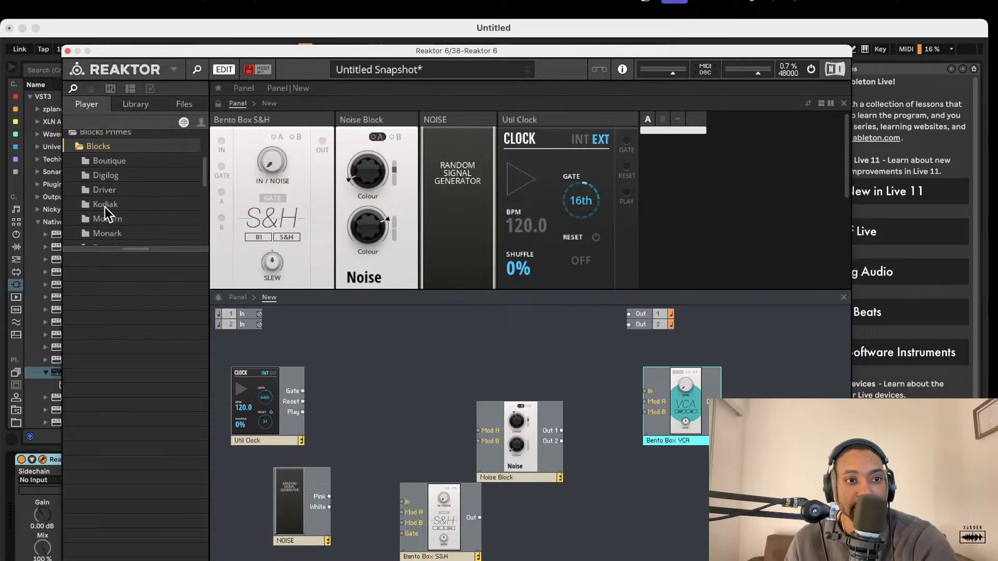
pyautogui.click(107, 189)
pyautogui.click(108, 176)
pyautogui.click(115, 163)
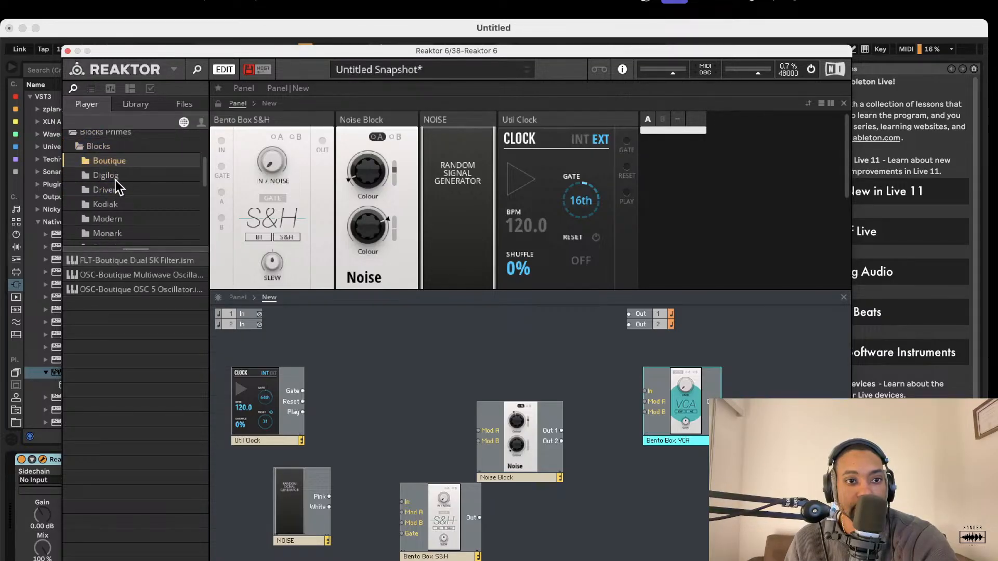
pyautogui.moveTo(142, 263); pyautogui.dragTo(587, 428)
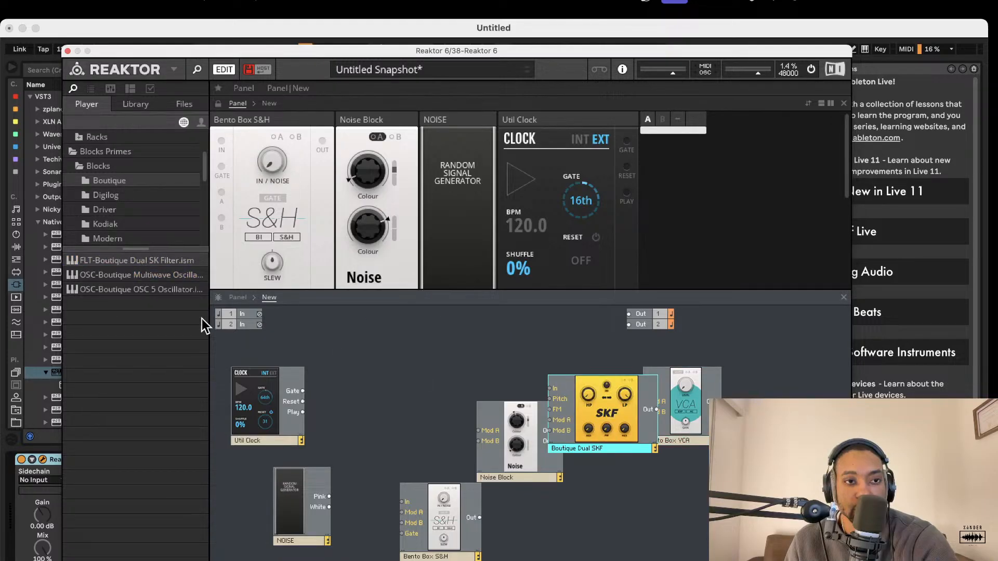
pyautogui.press('Delete')
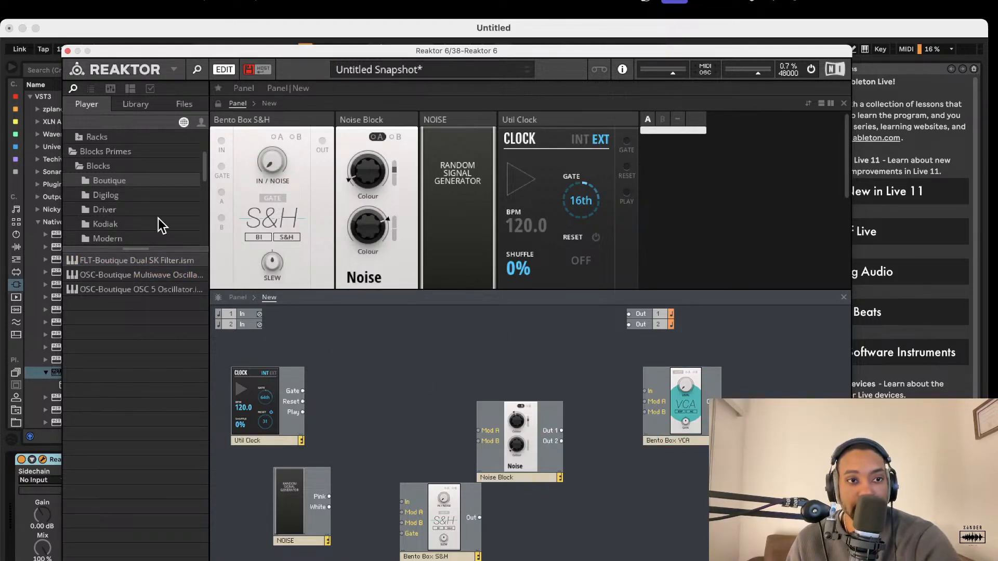
# Step: Add the FLT-Monark Filter from the Monark folder of Blocks Primes to the structure, between the Noise Block and the VCA
pyautogui.click(133, 195)
pyautogui.click(117, 209)
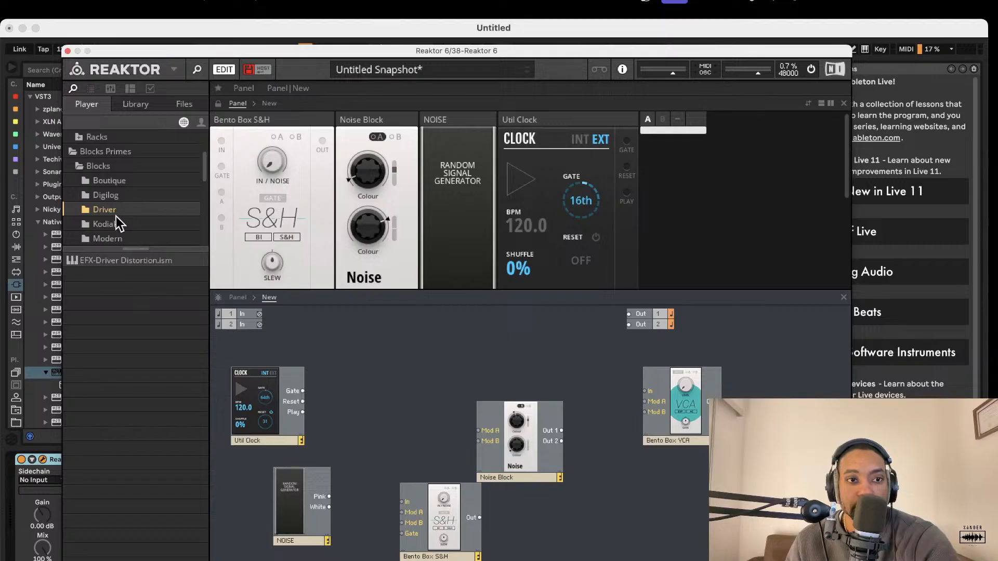
pyautogui.press('Down')
pyautogui.press('Down')
pyautogui.press('Down')
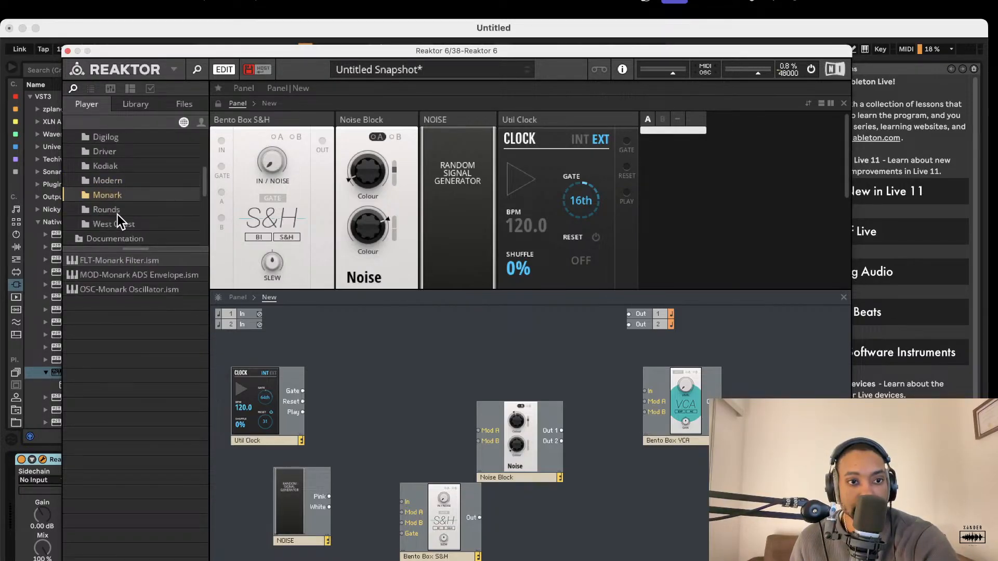
pyautogui.press('Down')
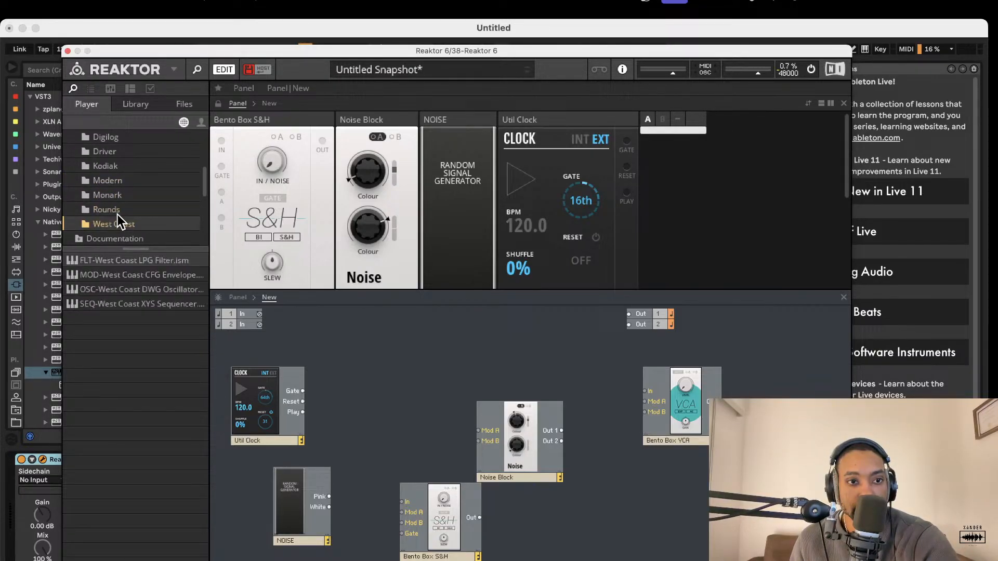
pyautogui.click(118, 195)
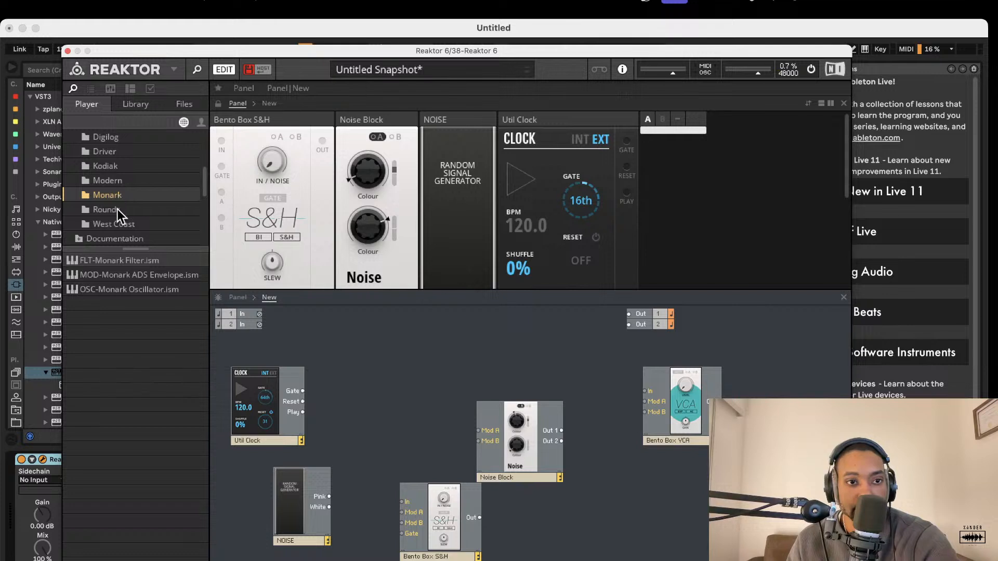
pyautogui.moveTo(120, 260); pyautogui.dragTo(693, 409)
pyautogui.moveTo(618, 402); pyautogui.dragTo(576, 394)
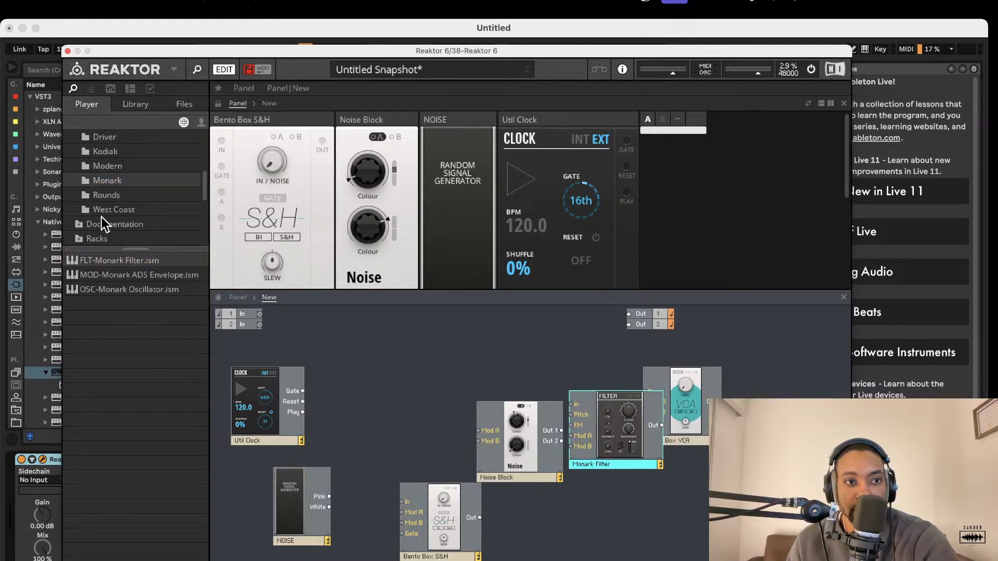
# Step: Add the EFX-Rounds Delay and EFX-Rounds Reverb blocks from the Rounds folder, placing the delay below the VCA
pyautogui.click(115, 196)
pyautogui.moveTo(132, 265); pyautogui.dragTo(764, 384)
pyautogui.moveTo(117, 270); pyautogui.dragTo(642, 397)
pyautogui.moveTo(793, 432); pyautogui.dragTo(713, 532)
pyautogui.hscroll(1, 634, 396)
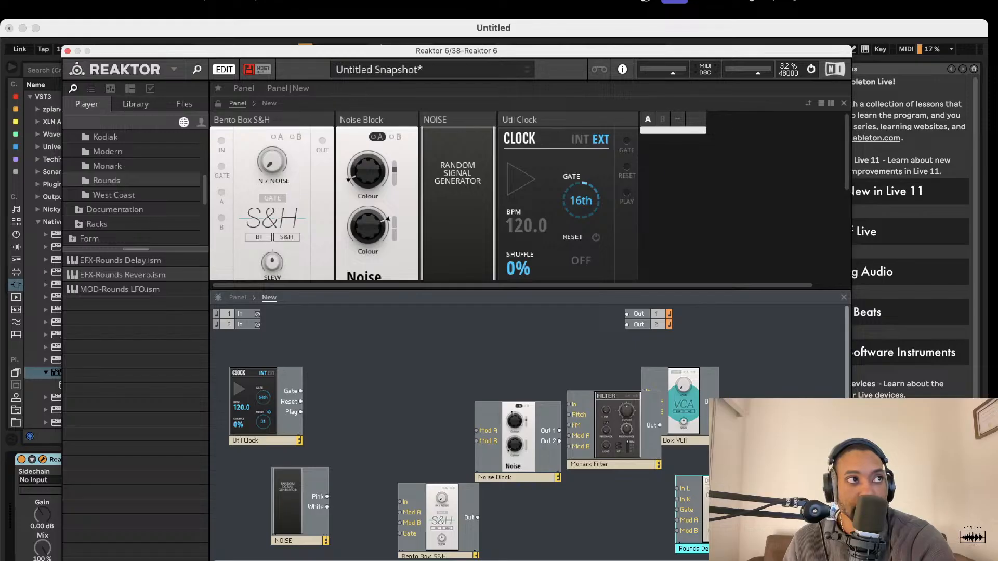
# Step: Move NOISE and S&H beside the clock, wiring NOISE Pink to S&H In and the clock's Gate to S&H Gate
pyautogui.moveTo(303, 477)
pyautogui.mouseDown()
pyautogui.moveTo(301, 492)
pyautogui.moveTo(376, 425)
pyautogui.moveTo(309, 486)
pyautogui.mouseUp()
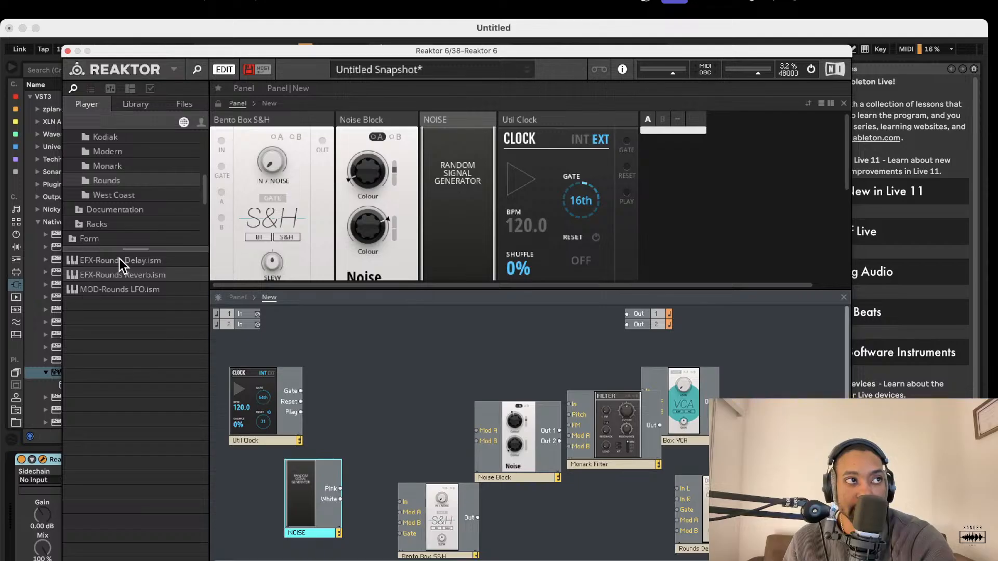
pyautogui.moveTo(430, 514); pyautogui.dragTo(399, 428)
pyautogui.moveTo(312, 383); pyautogui.dragTo(292, 388)
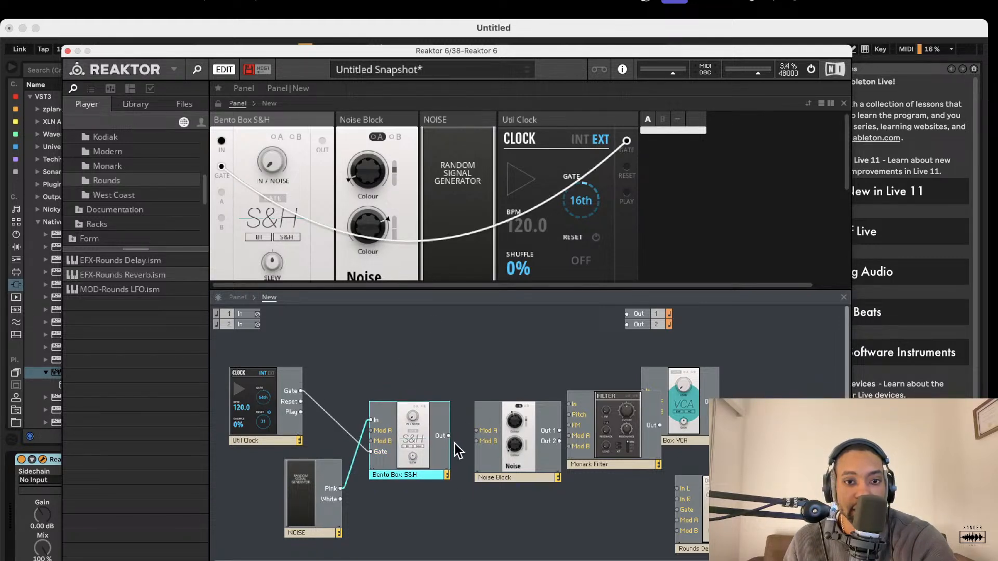
# Step: Connect S&H Out to the Monark Filter's In, placing the filter beside S&H, and lower Reaktor's output level slightly
pyautogui.moveTo(455, 436); pyautogui.dragTo(570, 404)
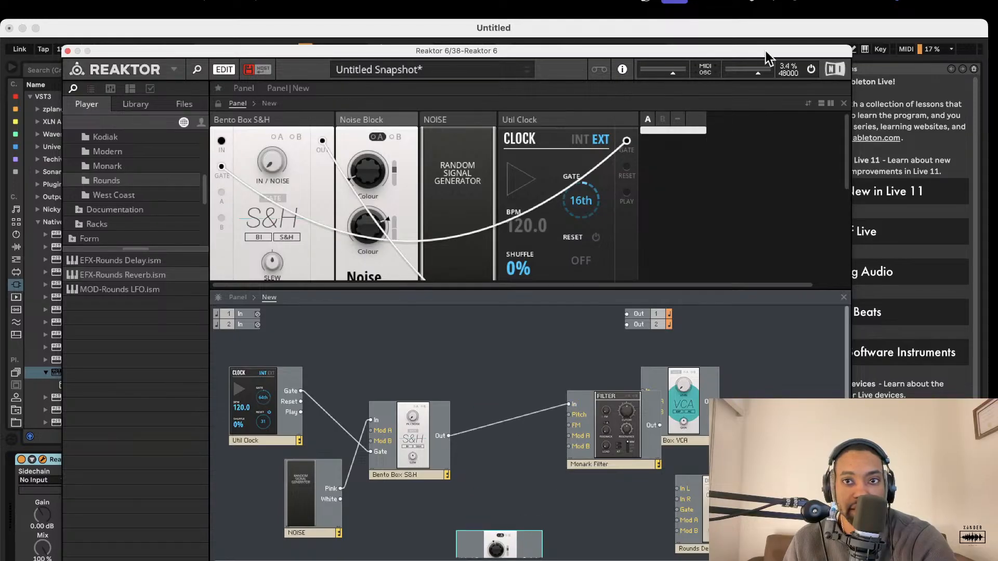
pyautogui.moveTo(756, 67); pyautogui.dragTo(747, 74)
pyautogui.moveTo(605, 436); pyautogui.dragTo(506, 420)
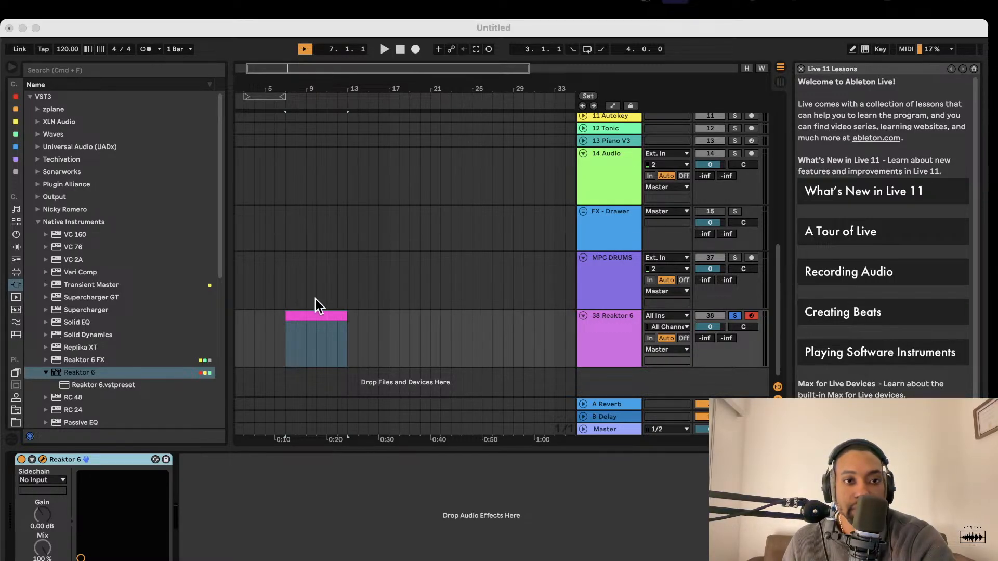
pyautogui.click(614, 498)
pyautogui.click(627, 392)
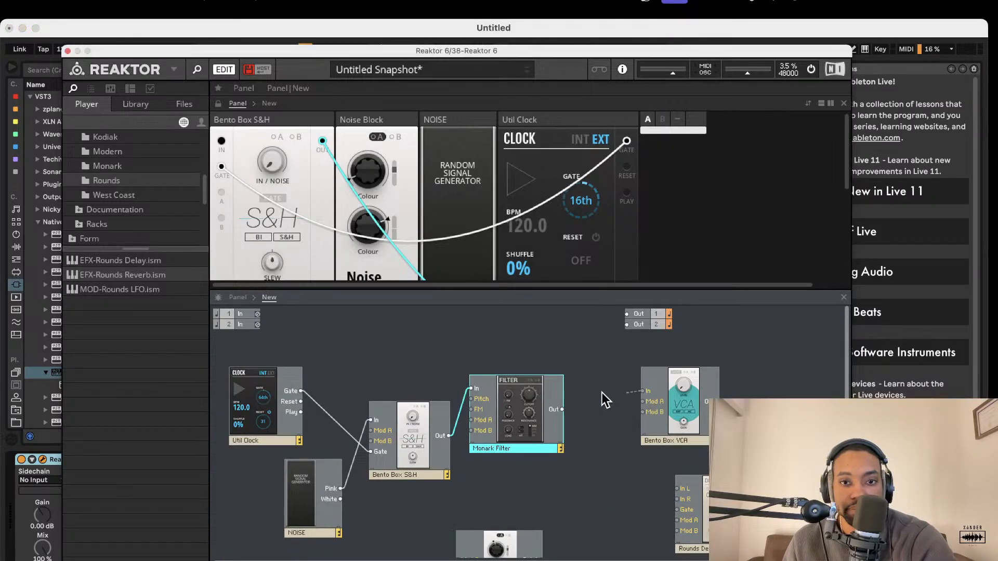
# Step: Connect the Monark Filter's Out to the VCA's In, and the VCA's Out to outputs 1 and 2
pyautogui.moveTo(550, 409); pyautogui.dragTo(644, 391)
pyautogui.moveTo(706, 402); pyautogui.dragTo(627, 314)
pyautogui.moveTo(717, 395); pyautogui.dragTo(627, 325)
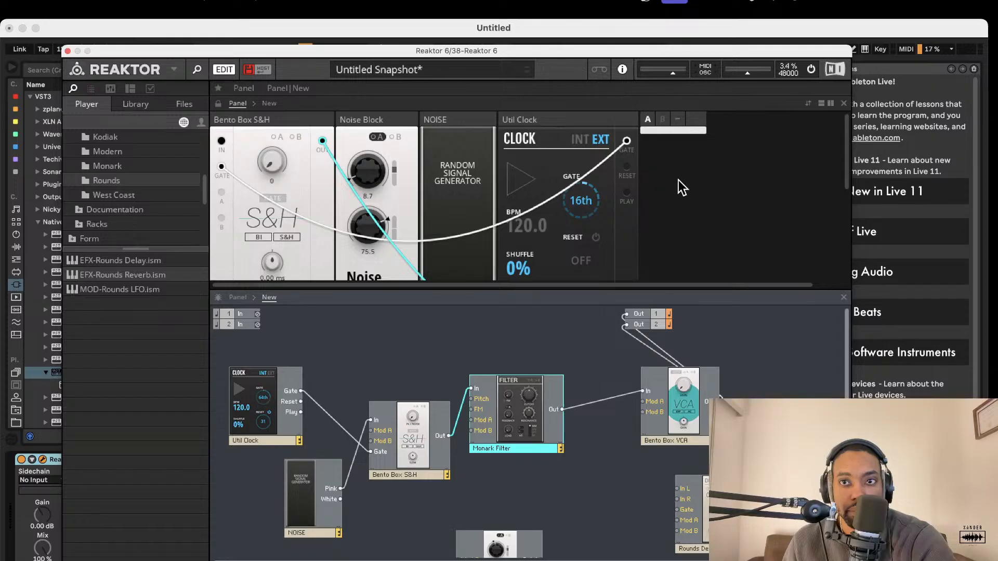
# Step: Rearrange the panel's first row in the order Util Clock, NOISE, Noise Block, Bento Box S&H, Bento Box VCA
pyautogui.scroll(-5, 577, 274)
pyautogui.click(574, 272)
pyautogui.scroll(5, 573, 271)
pyautogui.moveTo(563, 127); pyautogui.dragTo(245, 145)
pyautogui.scroll(-5, 618, 231)
pyautogui.scroll(1, 619, 231)
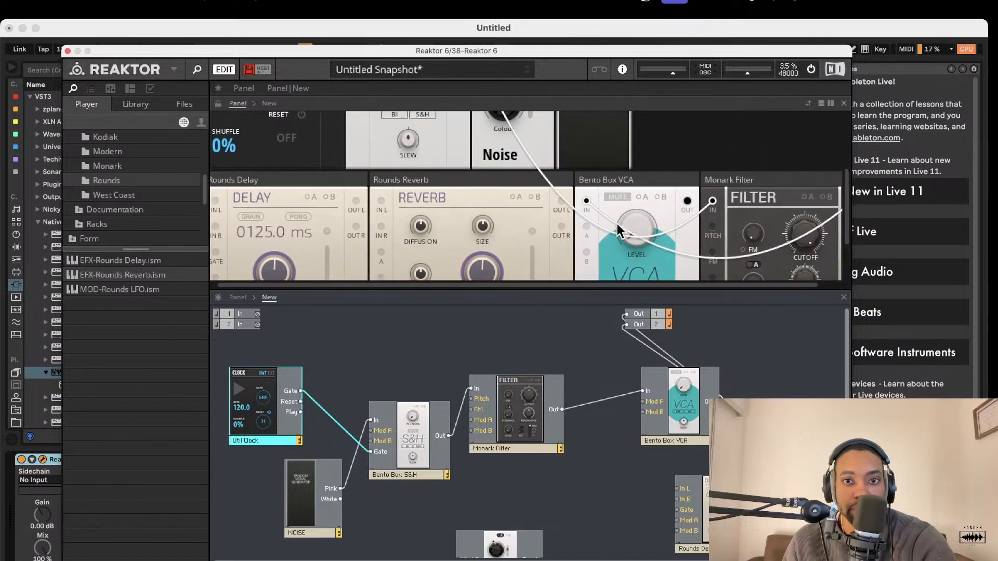
pyautogui.moveTo(624, 181); pyautogui.dragTo(411, 119)
pyautogui.moveTo(750, 125); pyautogui.dragTo(463, 126)
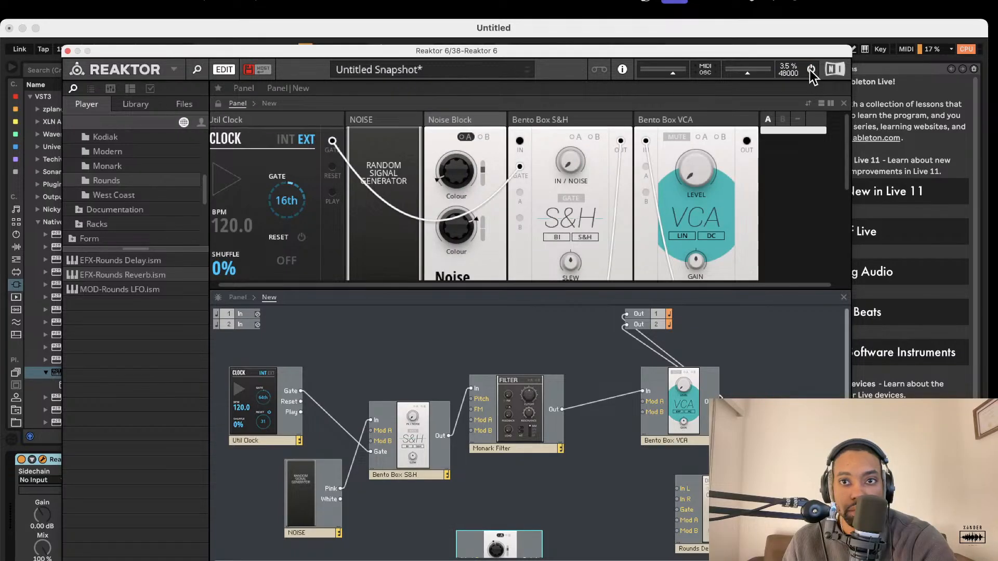
# Step: Raise the Bento Box VCA's level and set the S&H block's In/Noise to 87.8
pyautogui.moveTo(690, 177); pyautogui.dragTo(677, 74)
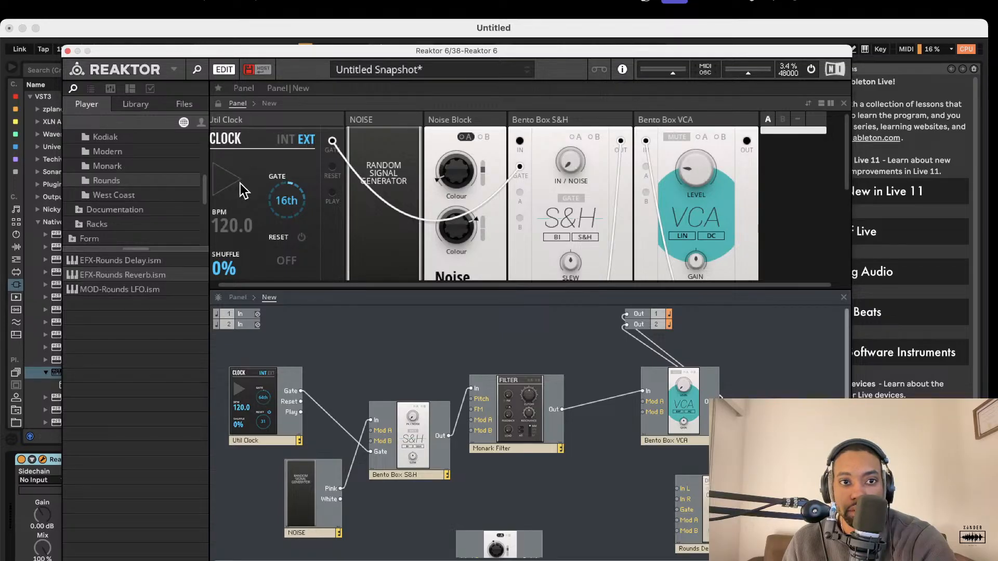
pyautogui.scroll(-1, 332, 219)
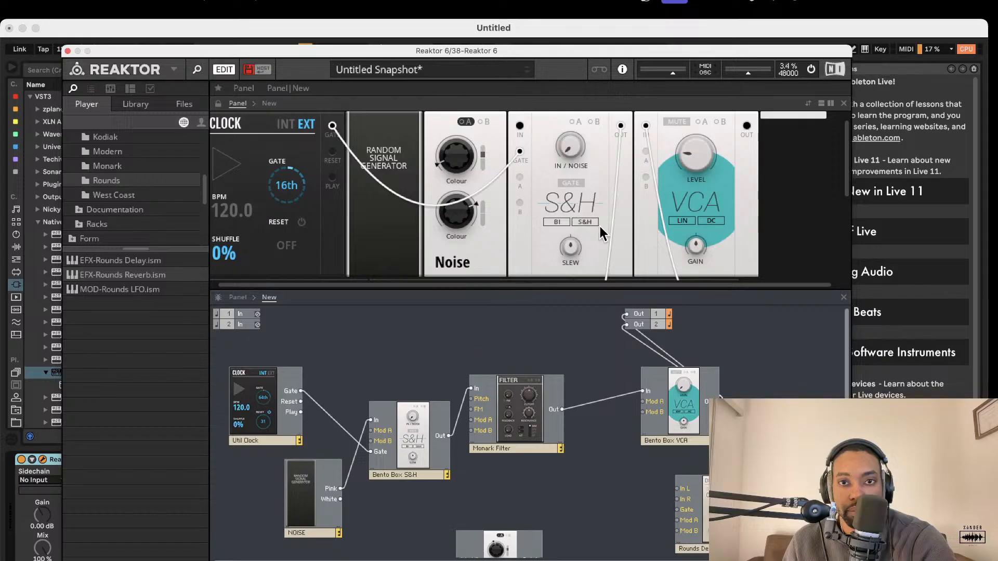
pyautogui.scroll(-1, 567, 198)
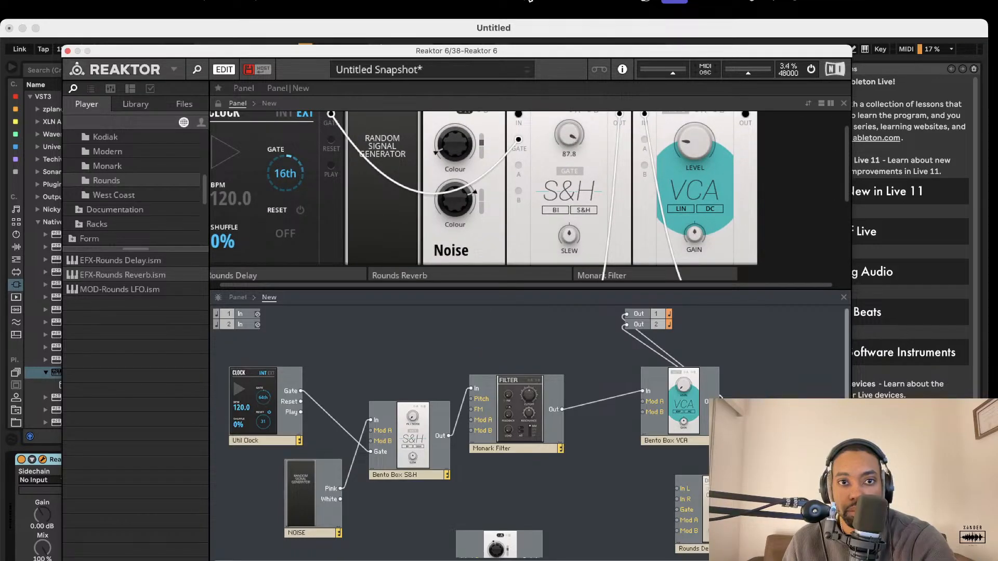
pyautogui.scroll(2, 498, 189)
pyautogui.scroll(1, 509, 310)
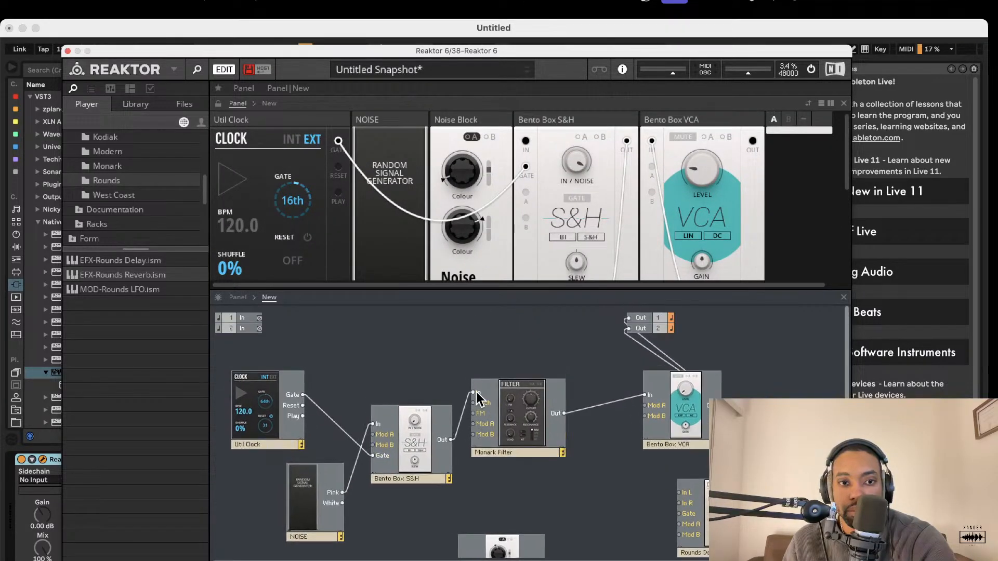
pyautogui.scroll(-5, 395, 359)
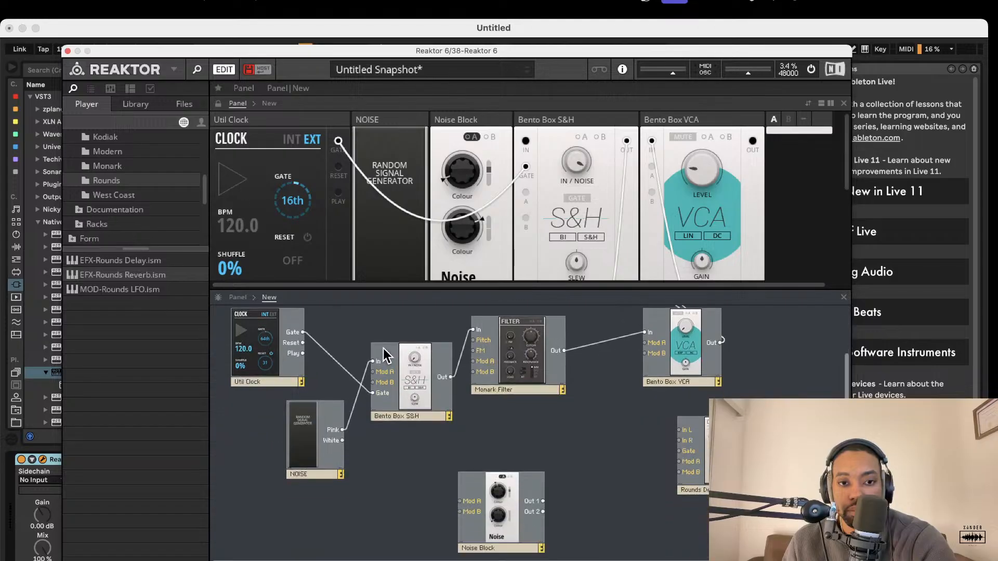
pyautogui.scroll(2, 400, 364)
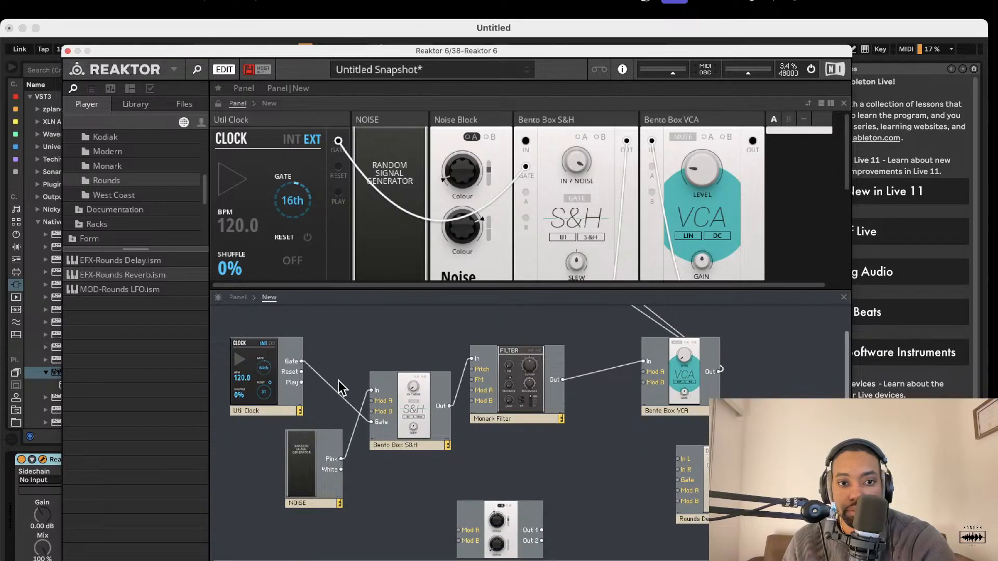
# Step: Add OSC-Bento Oscillator from the Bento Box folder between clock and filter, moving S&H below it and disconnecting the clock's Gate
pyautogui.click(108, 171)
pyautogui.scroll(5, 109, 174)
pyautogui.click(108, 169)
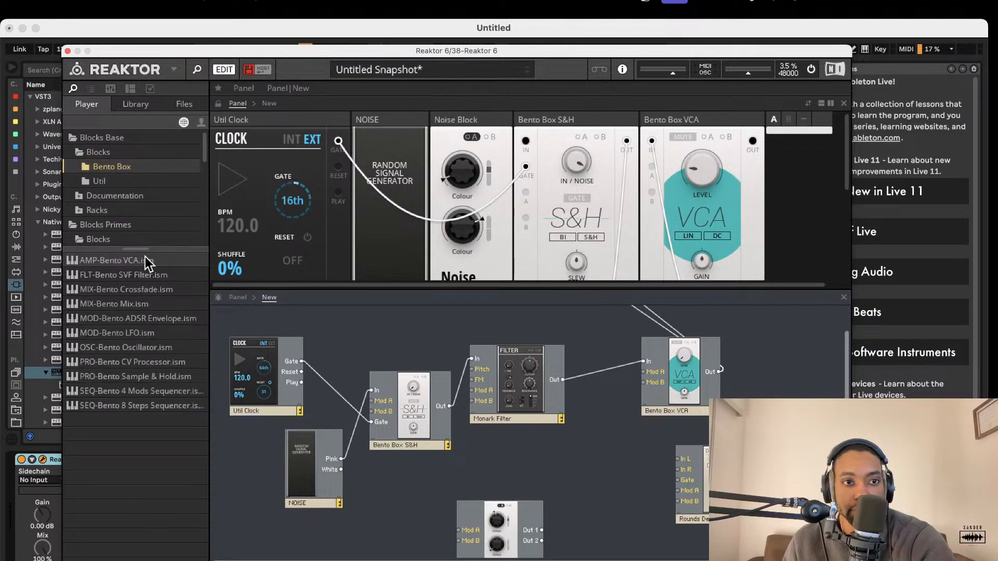
pyautogui.moveTo(142, 347); pyautogui.dragTo(380, 344)
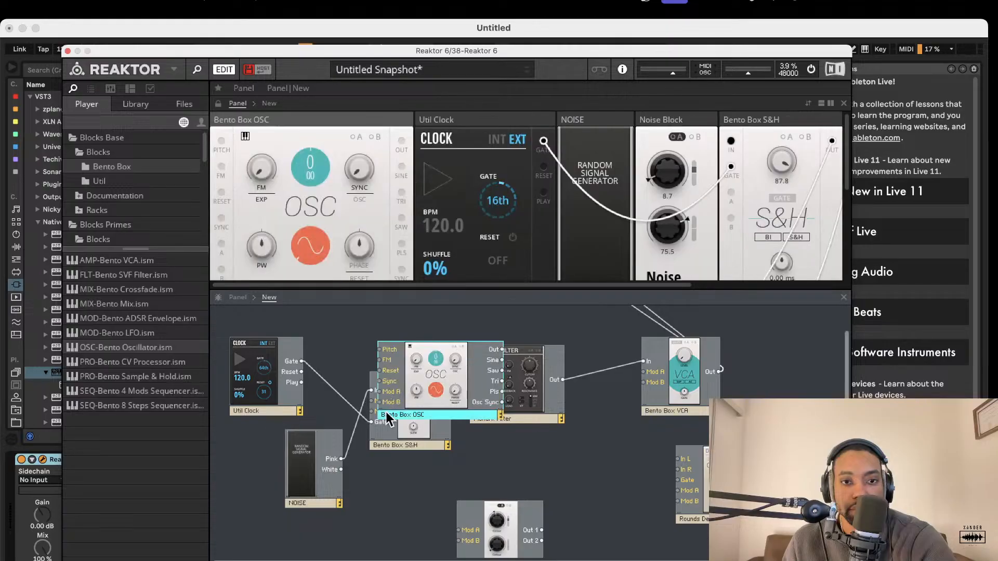
pyautogui.moveTo(415, 444); pyautogui.dragTo(421, 510)
pyautogui.moveTo(386, 350); pyautogui.dragTo(307, 362)
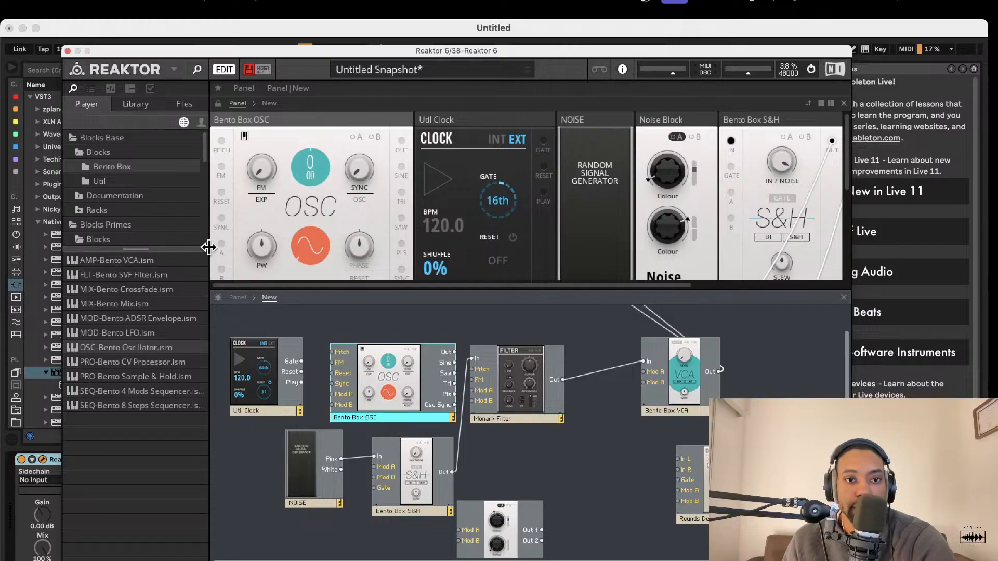
# Step: Add UTL-Util Note In from the Util folder beside the oscillator, and move the Util Clock down next to NOISE
pyautogui.click(99, 181)
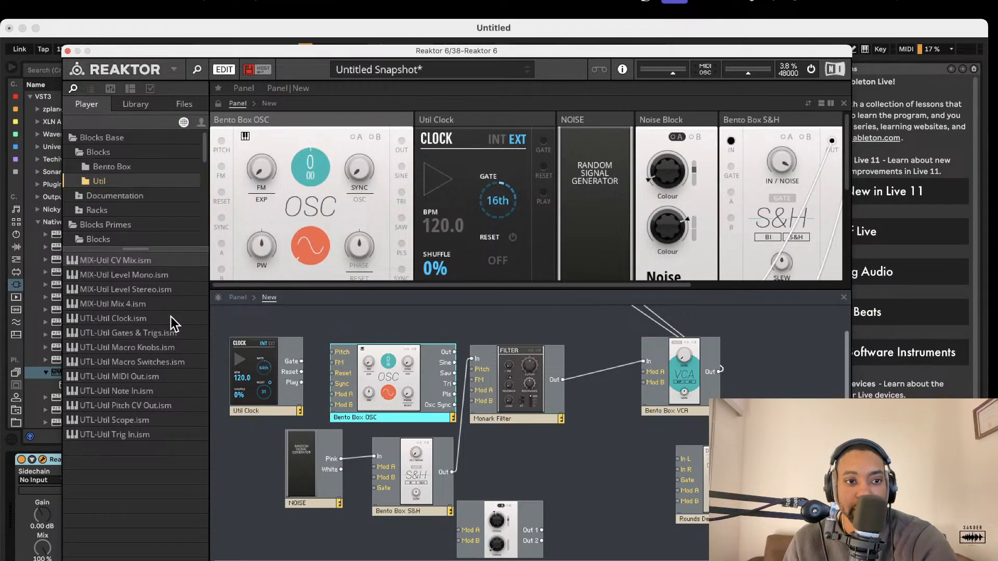
pyautogui.moveTo(158, 390); pyautogui.dragTo(258, 335)
pyautogui.moveTo(301, 403); pyautogui.dragTo(285, 385)
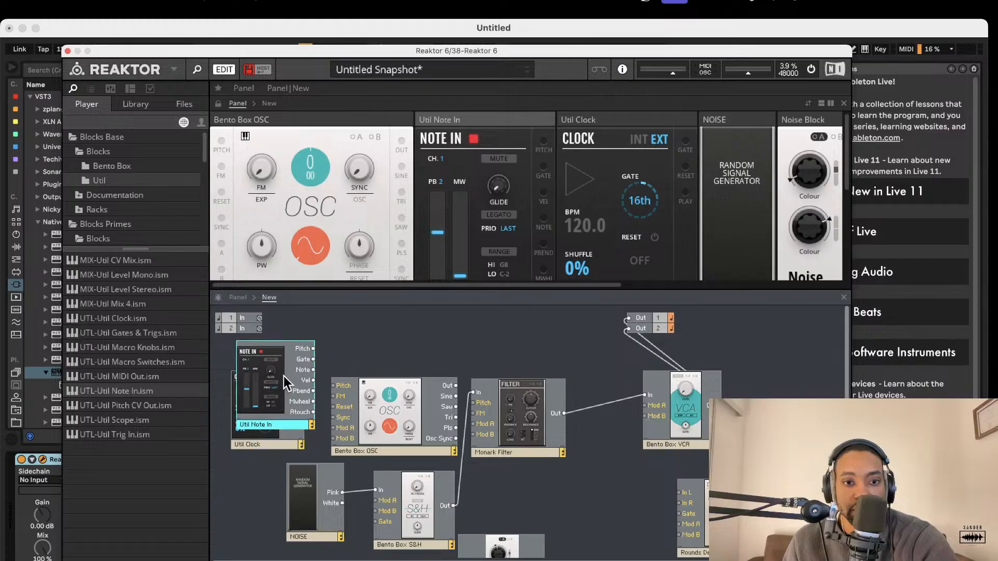
pyautogui.click(338, 357)
pyautogui.moveTo(269, 448); pyautogui.dragTo(242, 560)
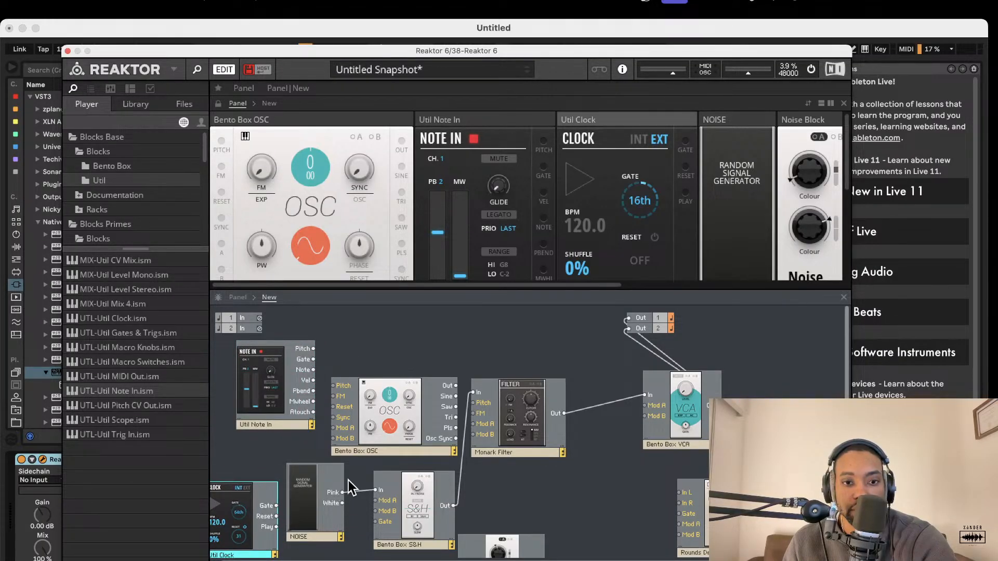
# Step: Try wiring the Note In block's Pitch to S&H In and delete that wire again
pyautogui.moveTo(376, 490); pyautogui.dragTo(307, 348)
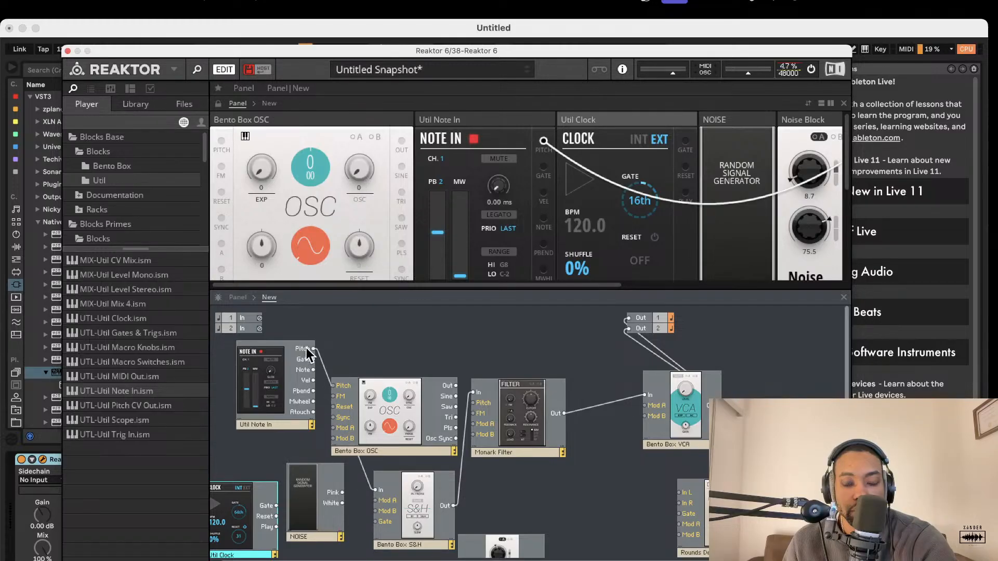
pyautogui.hscroll(10, 735, 179)
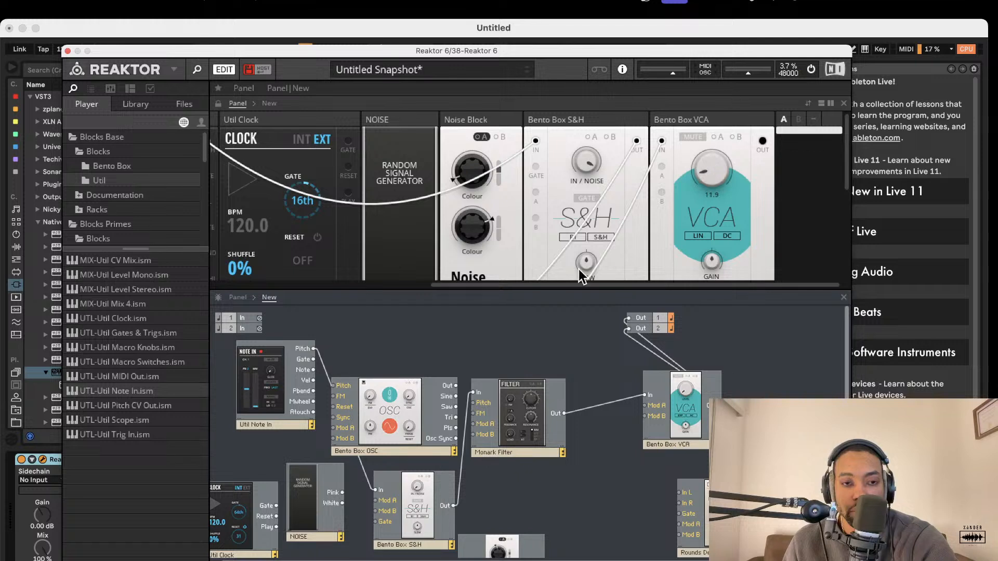
pyautogui.click(361, 463)
pyautogui.press('Delete')
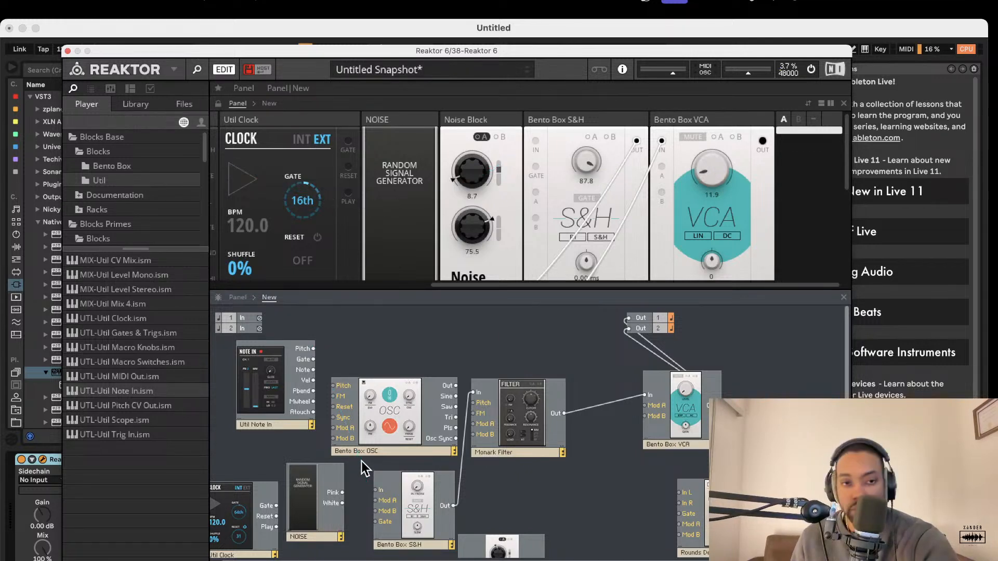
# Step: Wire Note In Pitch to the oscillator's Pitch, NOISE Pink to S&H In, and S&H Out to the oscillator's Mod A
pyautogui.moveTo(333, 386); pyautogui.dragTo(307, 346)
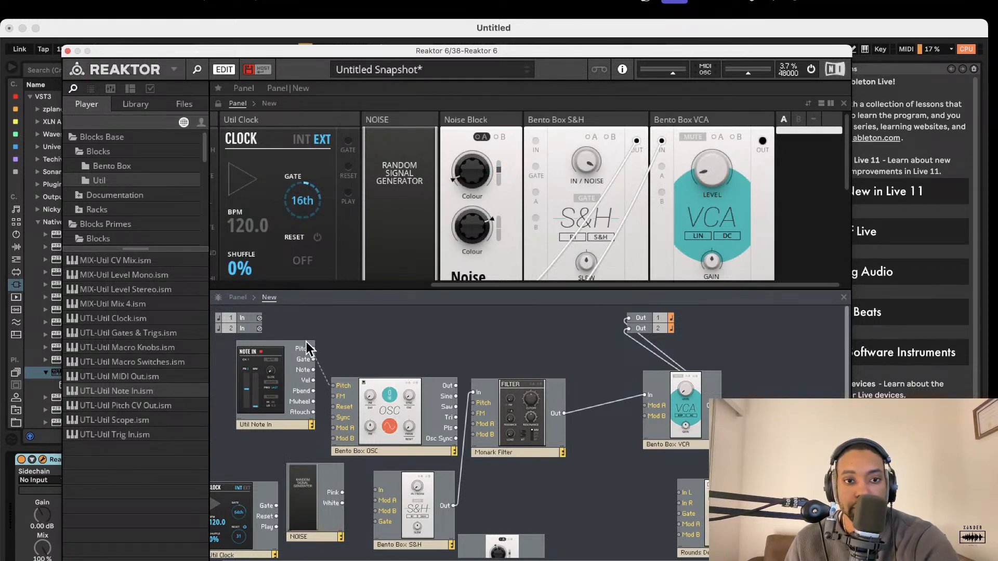
pyautogui.moveTo(343, 492); pyautogui.dragTo(336, 429)
# Step: Reorder the block panels so Util Note In comes first, followed by Util Clock and Bento Box OSC
pyautogui.hscroll(-5, 670, 155)
pyautogui.scroll(5, 634, 211)
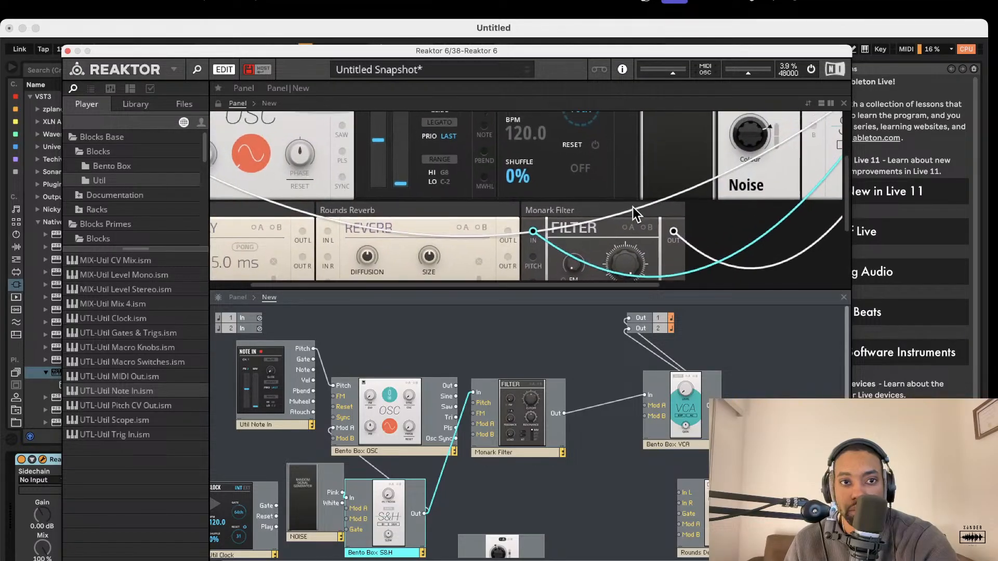
pyautogui.moveTo(497, 121); pyautogui.dragTo(358, 122)
pyautogui.click(575, 129)
pyautogui.moveTo(577, 120); pyautogui.dragTo(376, 123)
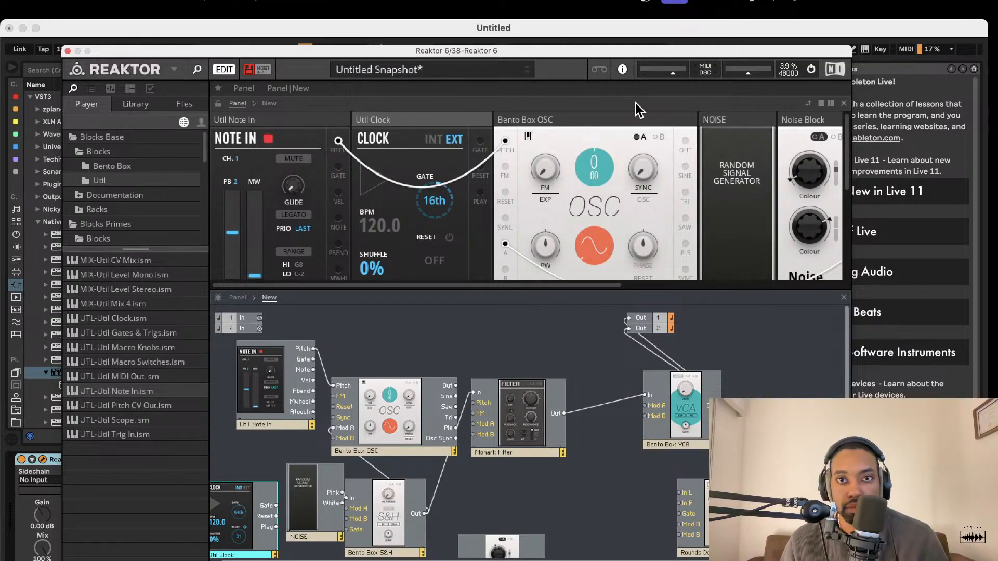
# Step: Connect the oscillator's Out to the Monark Filter's In and spread the blocks out, with S&H below the filter
pyautogui.moveTo(603, 44); pyautogui.dragTo(643, 45)
pyautogui.moveTo(457, 401); pyautogui.dragTo(513, 394)
pyautogui.moveTo(420, 396)
pyautogui.mouseDown()
pyautogui.moveTo(433, 381)
pyautogui.moveTo(428, 387)
pyautogui.mouseUp()
pyautogui.moveTo(559, 453); pyautogui.dragTo(613, 440)
pyautogui.moveTo(447, 370); pyautogui.dragTo(488, 407)
pyautogui.moveTo(415, 516); pyautogui.dragTo(647, 510)
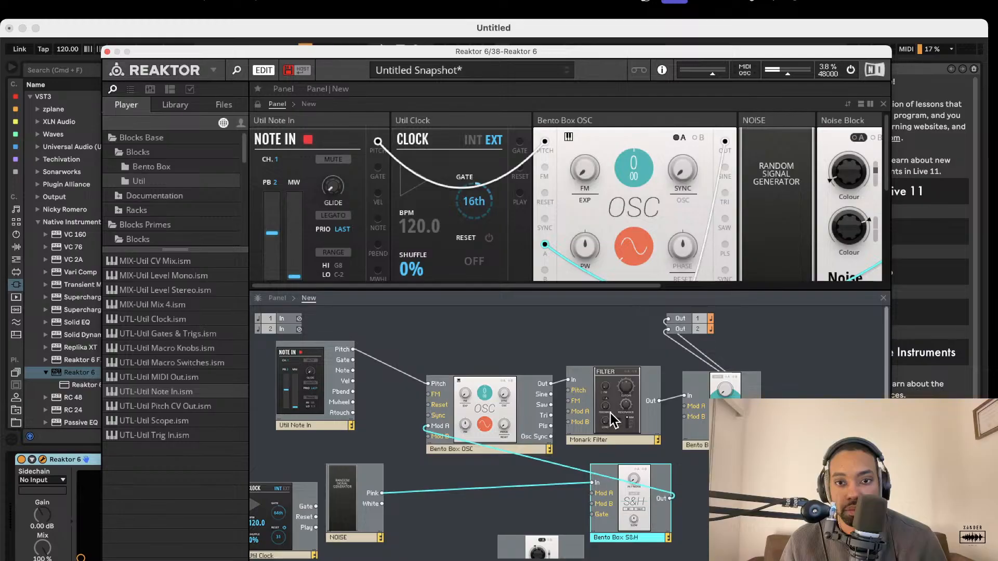
# Step: Route the oscillator's Out through S&H into the Monark Filter's In, and set the S&H block's In/Noise to 4.7
pyautogui.moveTo(610, 413); pyautogui.dragTo(637, 419)
pyautogui.moveTo(591, 482); pyautogui.dragTo(551, 384)
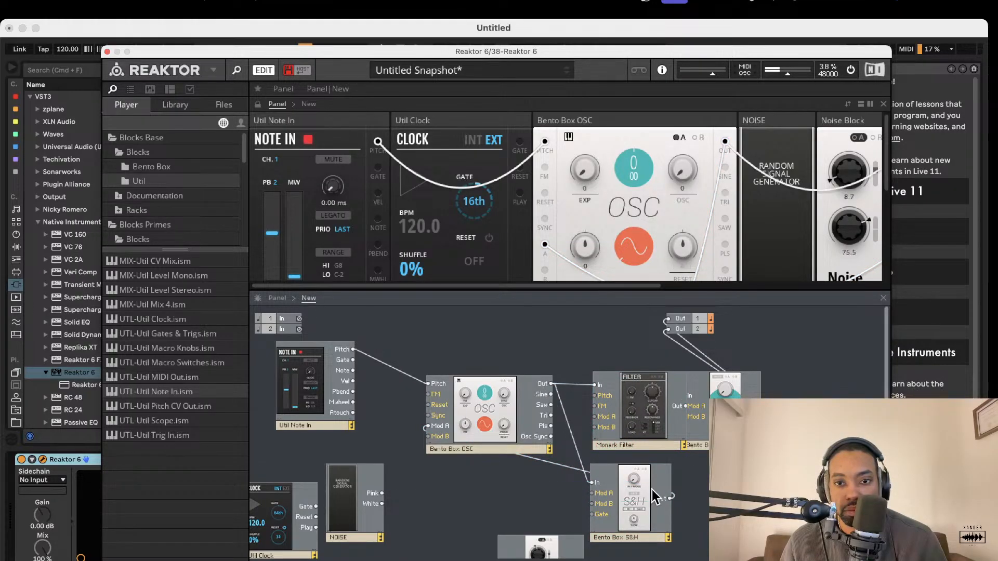
pyautogui.moveTo(671, 497); pyautogui.dragTo(594, 386)
pyautogui.hscroll(1, 661, 189)
pyautogui.hscroll(5, 662, 190)
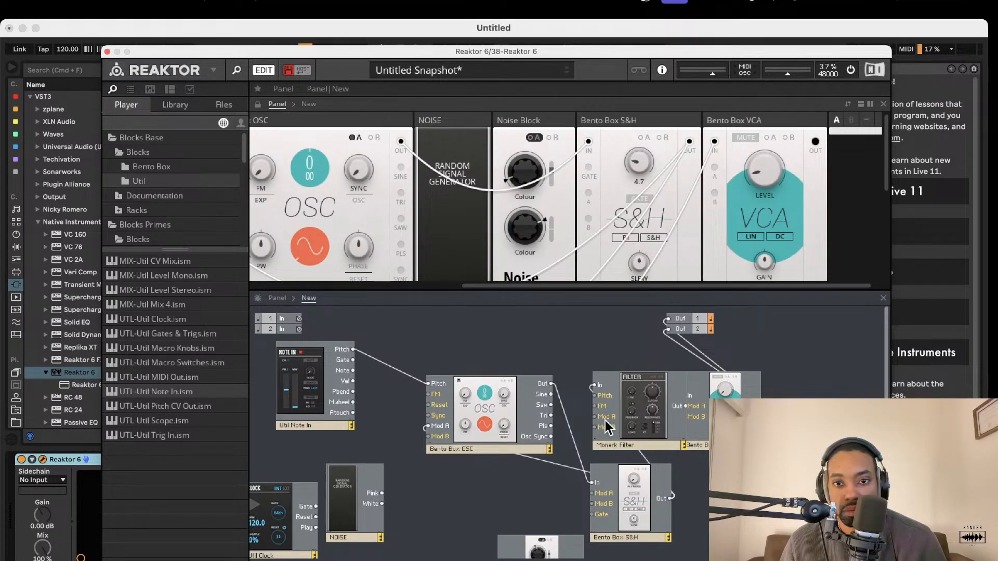
# Step: Wire Note In Gate to the S&H block's Gate and the oscillator's Out directly to the Monark Filter's In
pyautogui.click(566, 467)
pyautogui.press('Delete')
pyautogui.moveTo(592, 515); pyautogui.dragTo(353, 361)
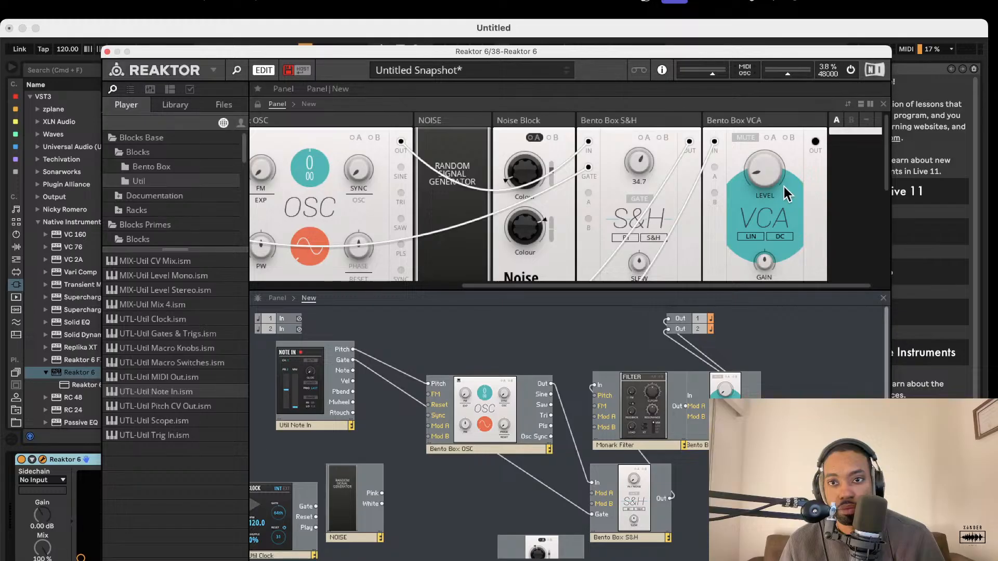
pyautogui.moveTo(631, 417); pyautogui.dragTo(551, 384)
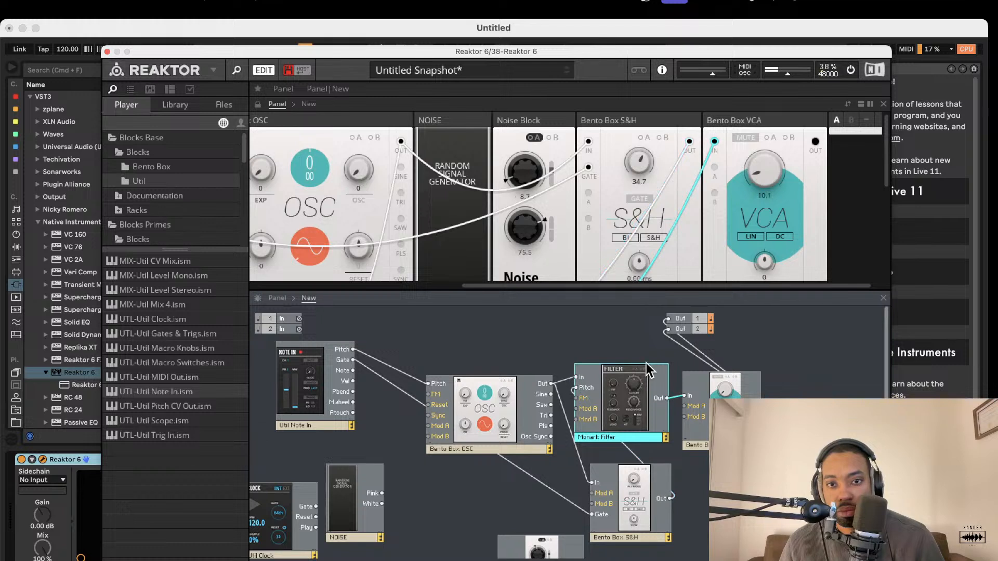
# Step: Move the S&H block below the oscillator, with In/Noise at 8.5, and wire its Out to the Monark Filter's Mod A
pyautogui.moveTo(653, 170); pyautogui.dragTo(639, 151)
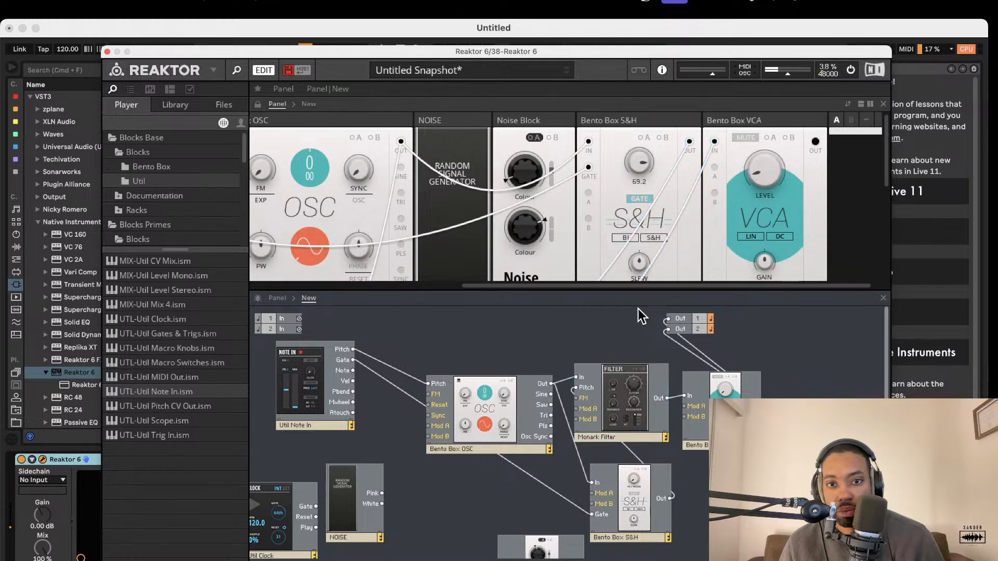
pyautogui.moveTo(623, 491); pyautogui.dragTo(506, 480)
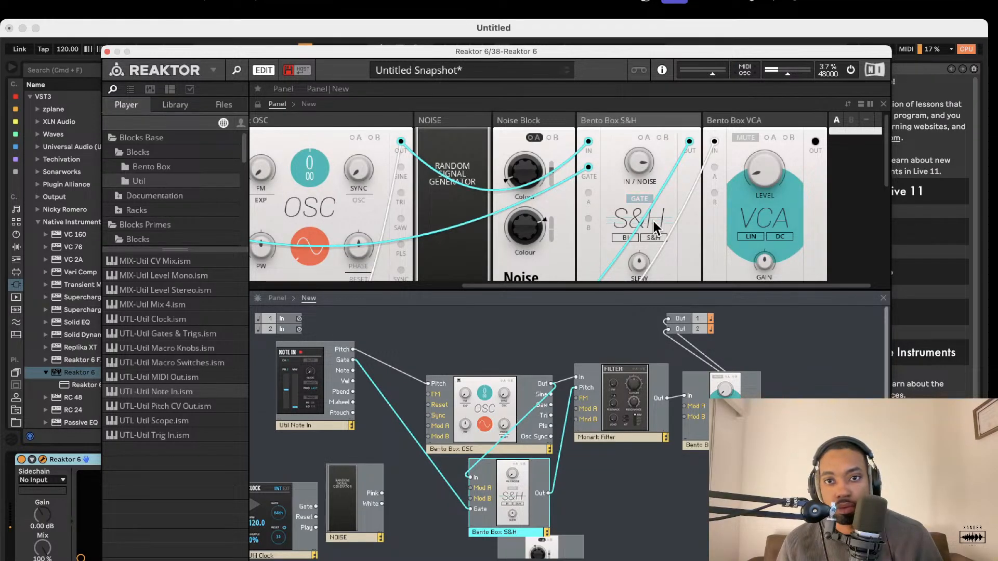
pyautogui.click(639, 162)
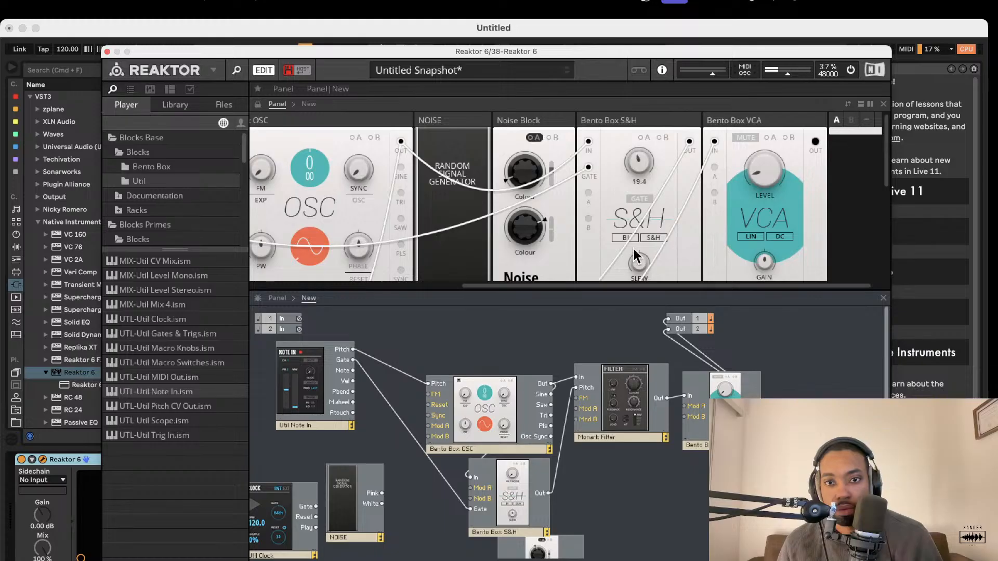
pyautogui.moveTo(550, 493); pyautogui.dragTo(572, 408)
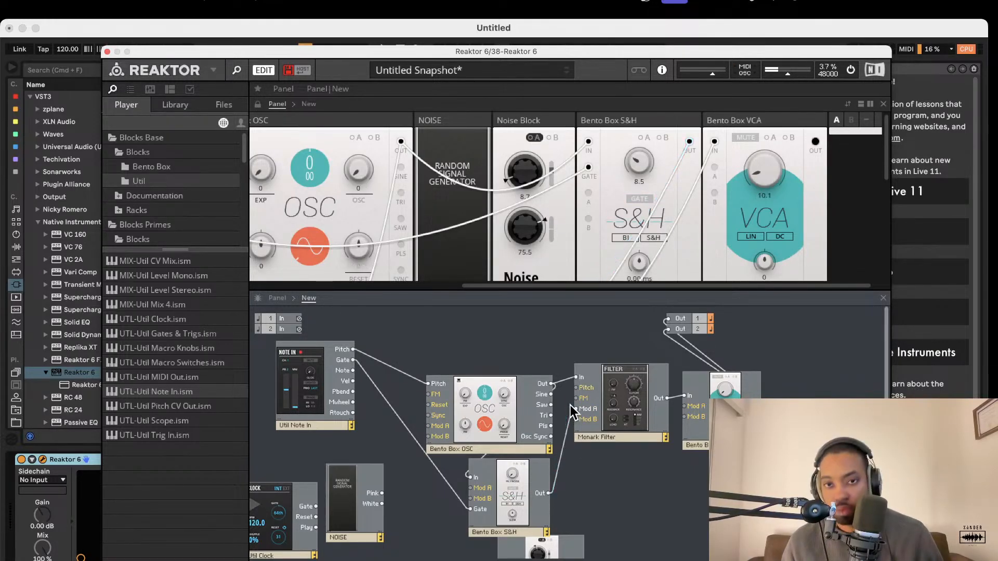
# Step: Enable A modulation on the S&H block, set its Slew to 79.6 ms and adjust its In/Noise level
pyautogui.click(638, 135)
pyautogui.click(638, 136)
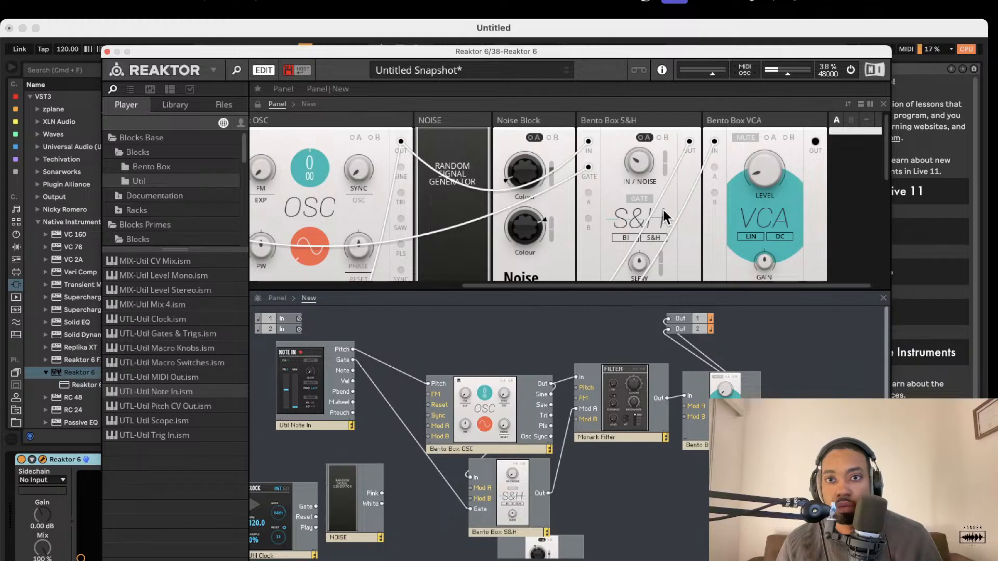
pyautogui.moveTo(660, 252); pyautogui.dragTo(660, 173)
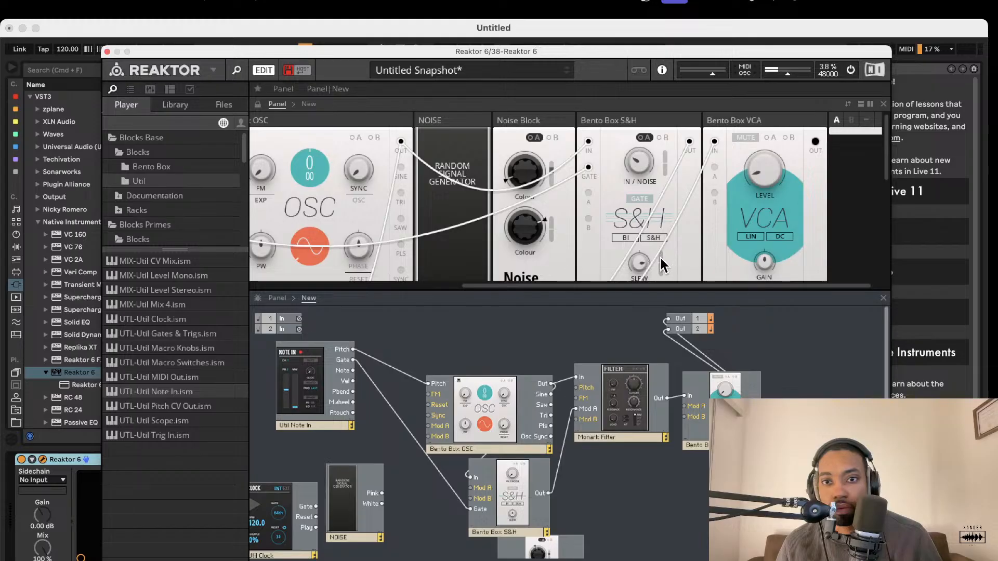
pyautogui.hscroll(-4, 629, 223)
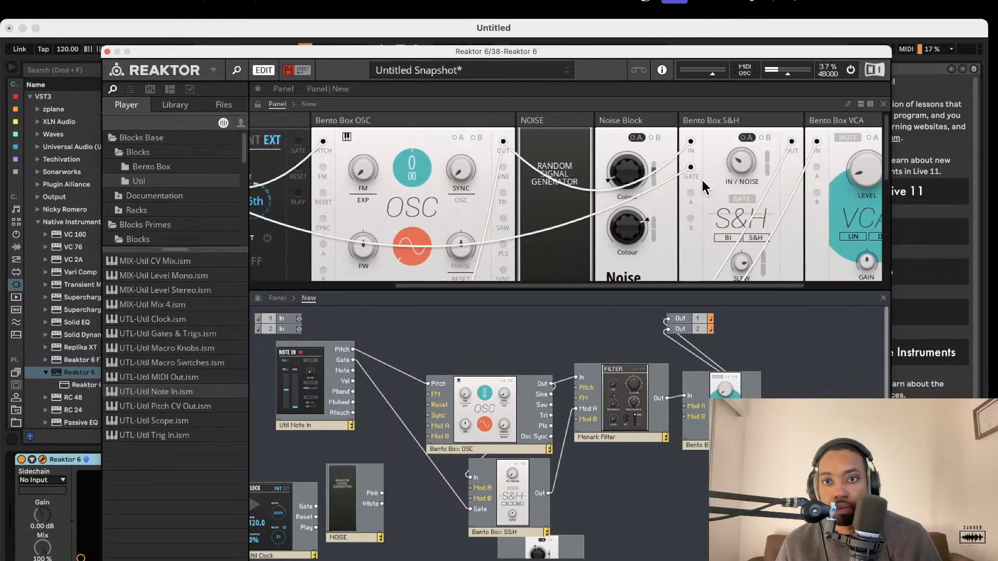
pyautogui.scroll(-5, 712, 193)
pyautogui.hscroll(-3, 688, 212)
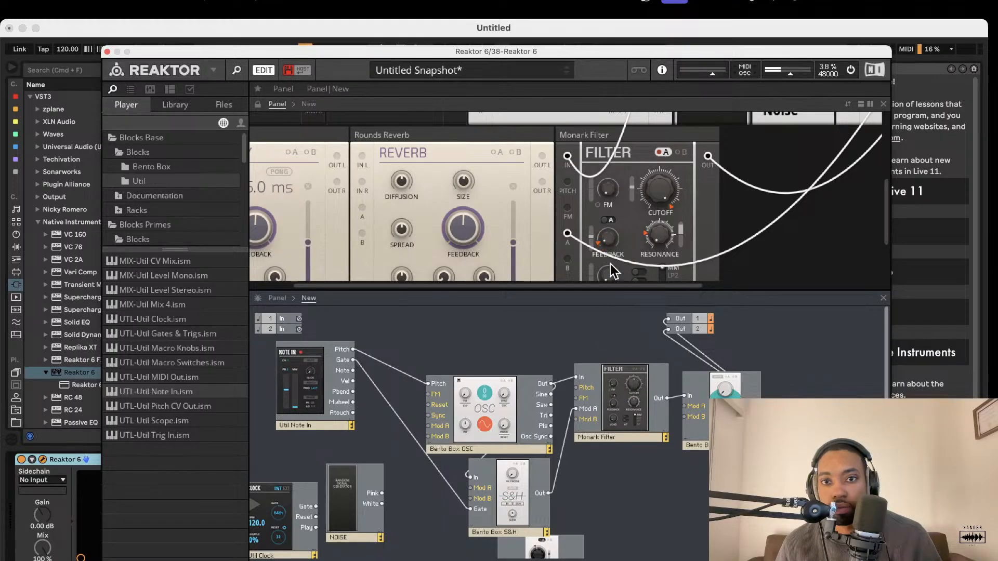
pyautogui.scroll(5, 615, 190)
pyautogui.hscroll(5, 614, 190)
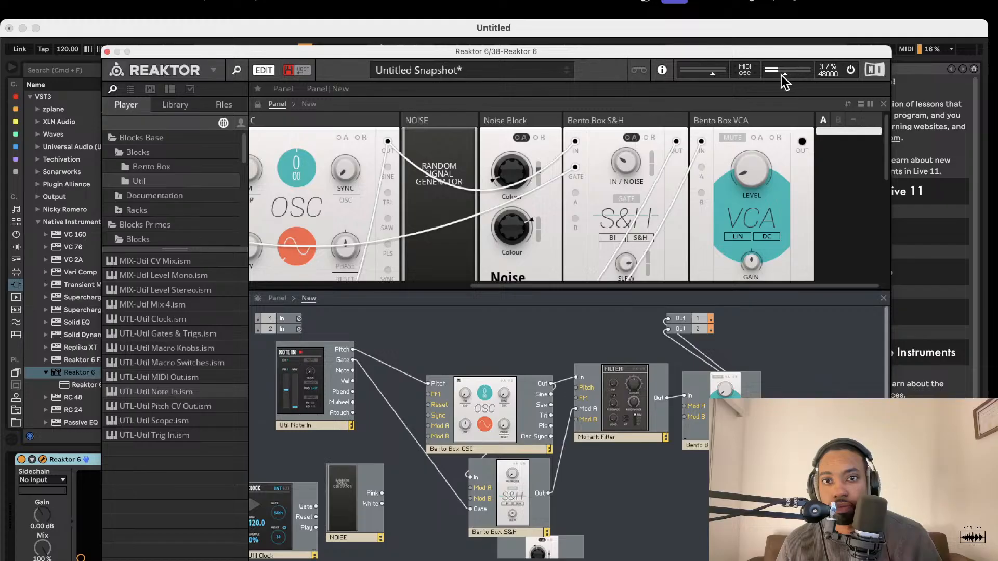
pyautogui.moveTo(633, 160); pyautogui.dragTo(636, 234)
# Step: Add a Bento LFO block and wire its Out to the Monark Filter's Mod A and Mod B
pyautogui.scroll(-5, 635, 231)
pyautogui.hscroll(-3, 636, 229)
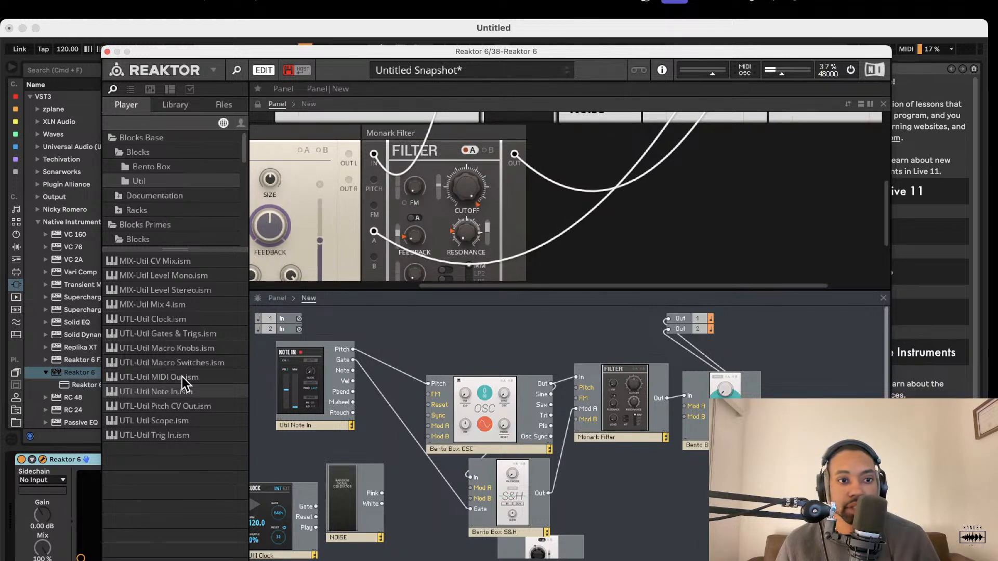
pyautogui.click(148, 169)
pyautogui.moveTo(172, 341); pyautogui.dragTo(389, 522)
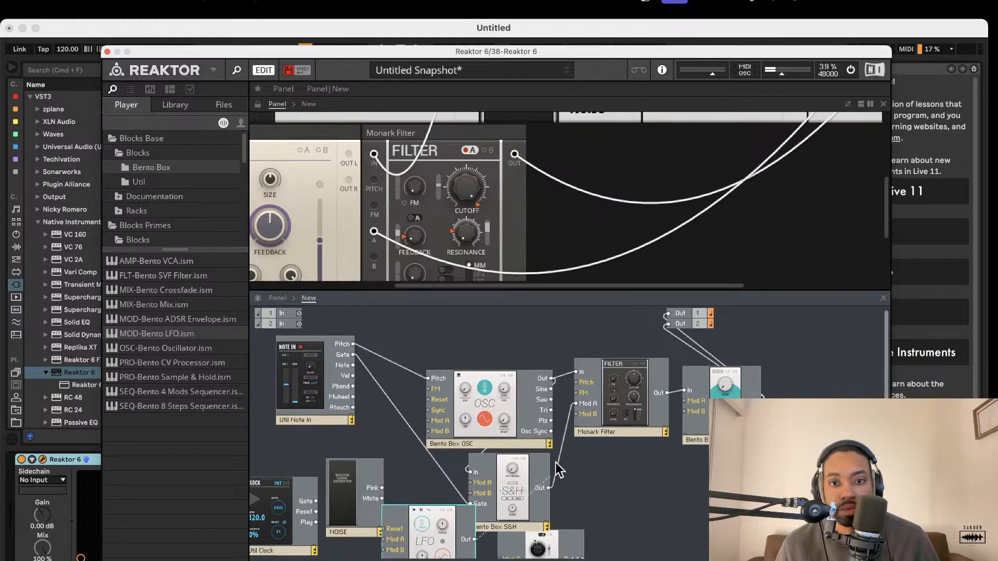
pyautogui.moveTo(579, 411); pyautogui.dragTo(579, 413)
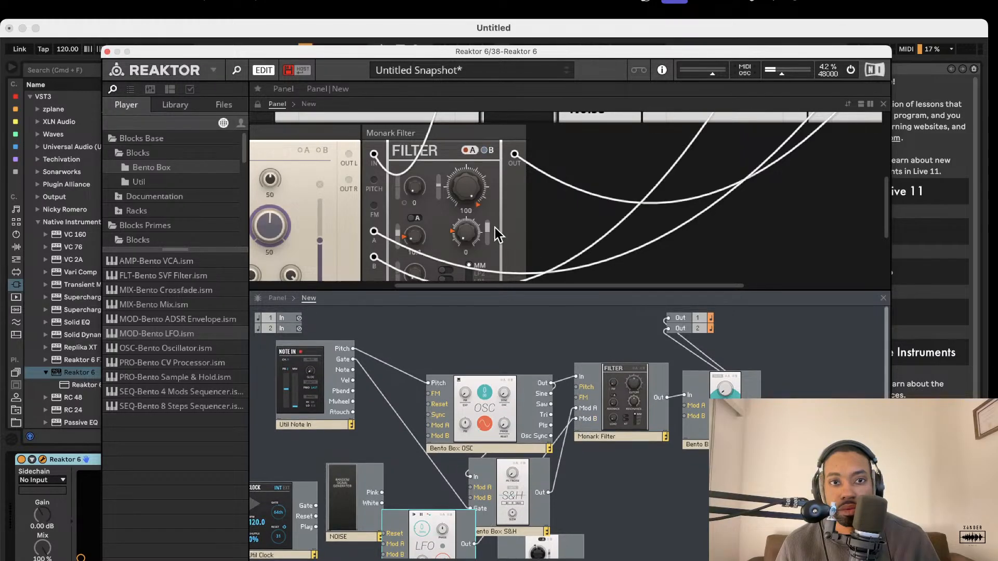
pyautogui.moveTo(474, 547); pyautogui.dragTo(583, 409)
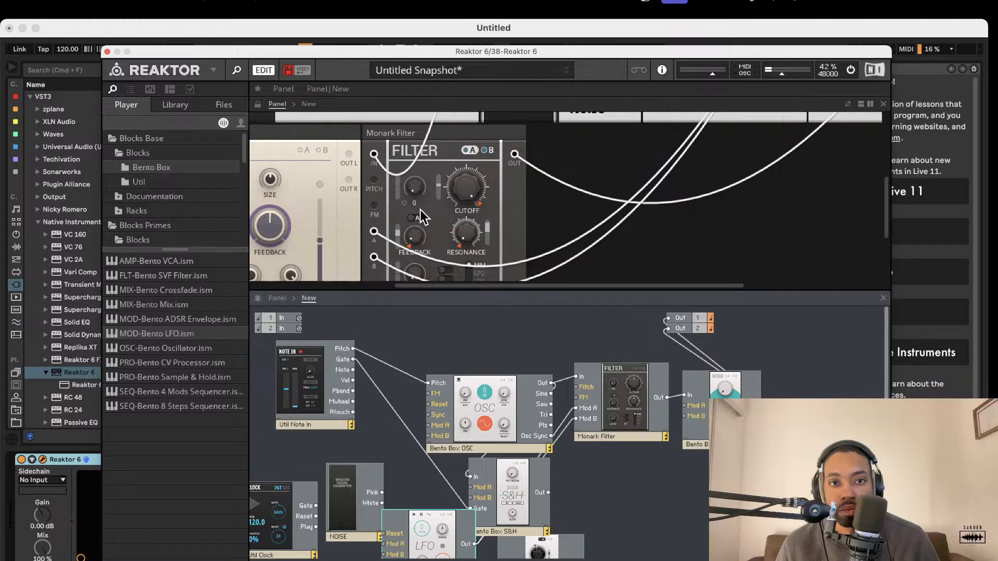
# Step: Set the Bento Box LFO's rate to 6.49 Hz and the S&H block's In/Noise to 20.8
pyautogui.scroll(4, 416, 239)
pyautogui.hscroll(-3, 416, 239)
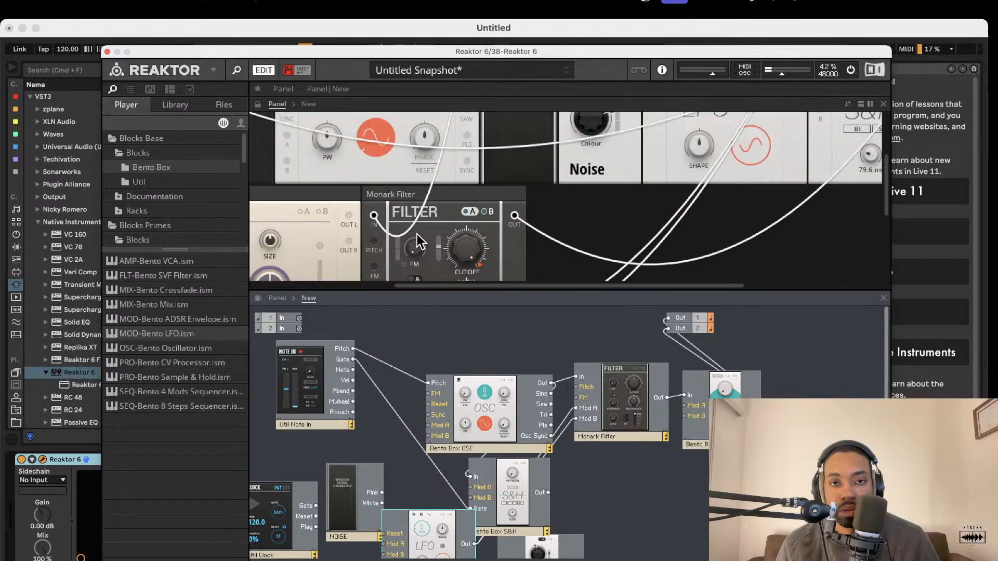
pyautogui.hscroll(-3, 420, 237)
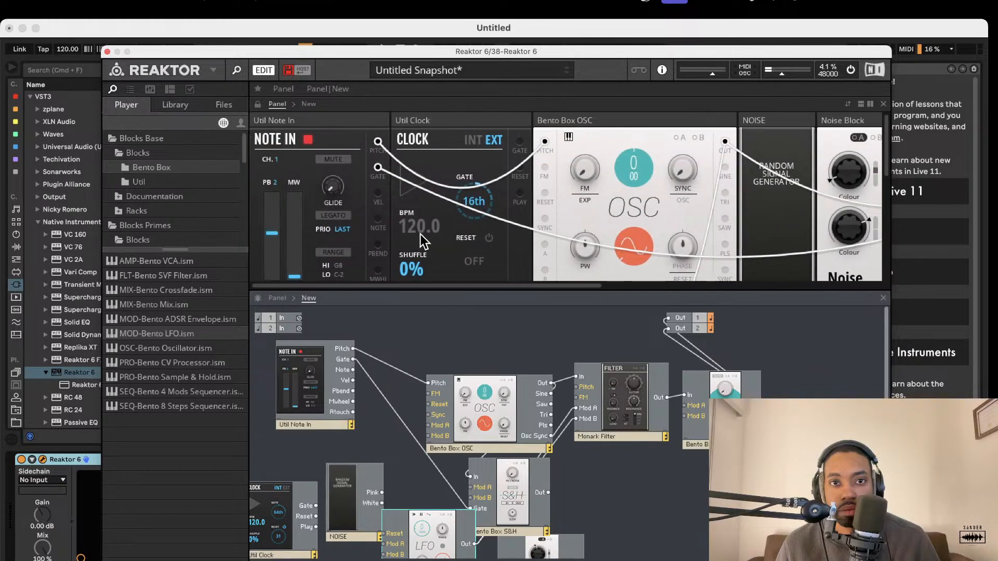
pyautogui.hscroll(8, 420, 236)
pyautogui.hscroll(-8, 526, 234)
pyautogui.scroll(-4, 569, 228)
pyautogui.scroll(3, 572, 226)
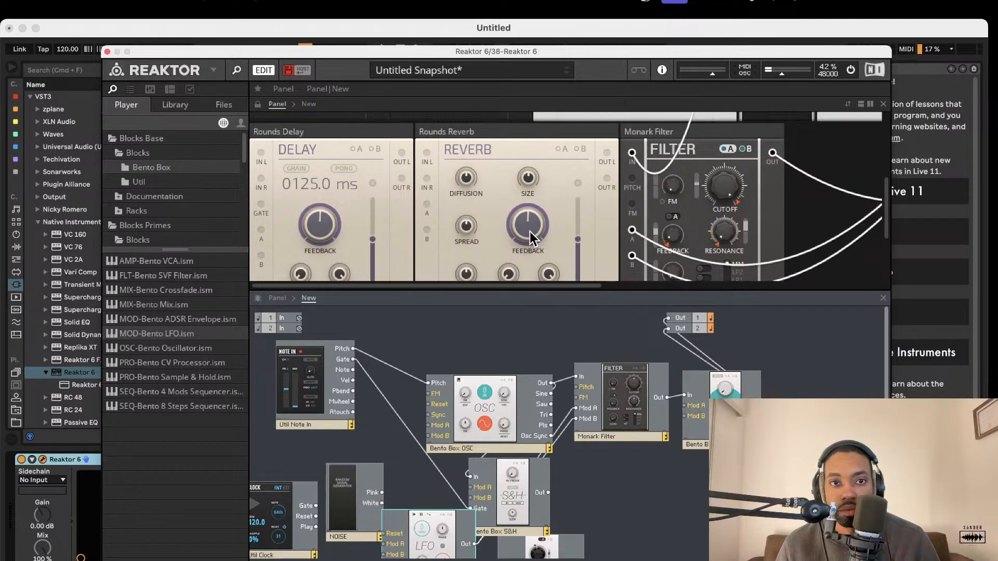
pyautogui.scroll(3, 541, 232)
pyautogui.scroll(1, 531, 232)
pyautogui.hscroll(8, 520, 215)
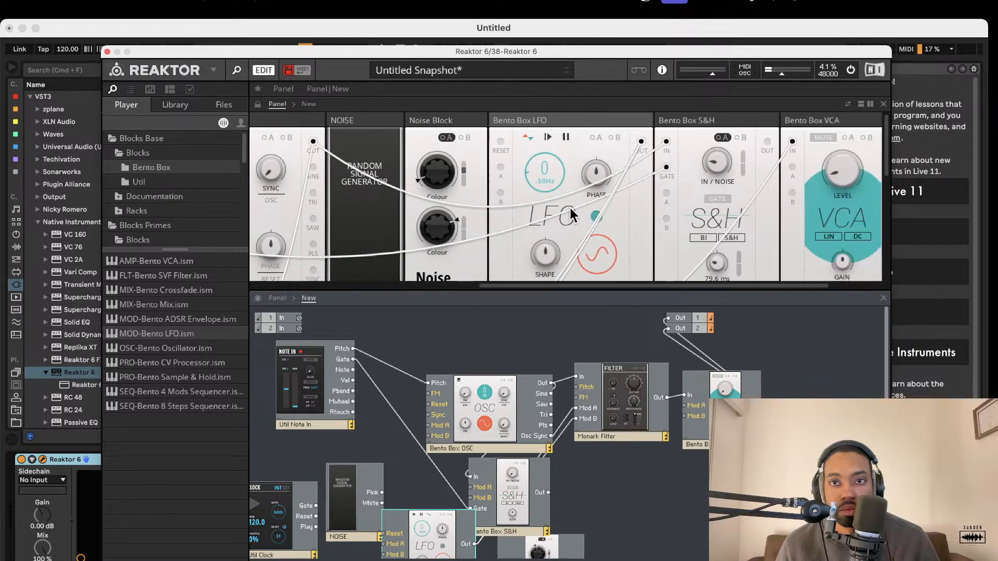
pyautogui.moveTo(458, 169); pyautogui.dragTo(455, 130)
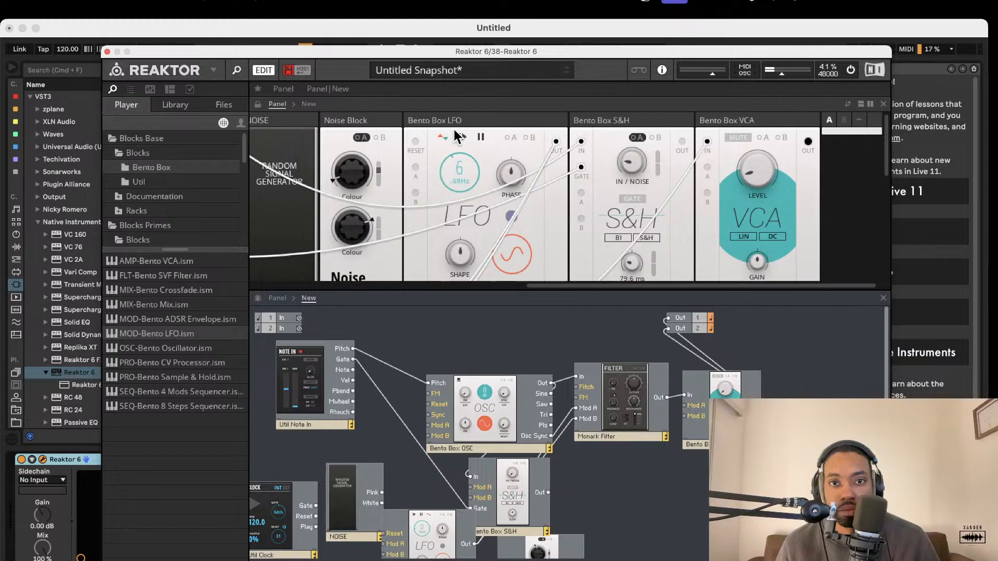
pyautogui.moveTo(632, 176); pyautogui.dragTo(633, 145)
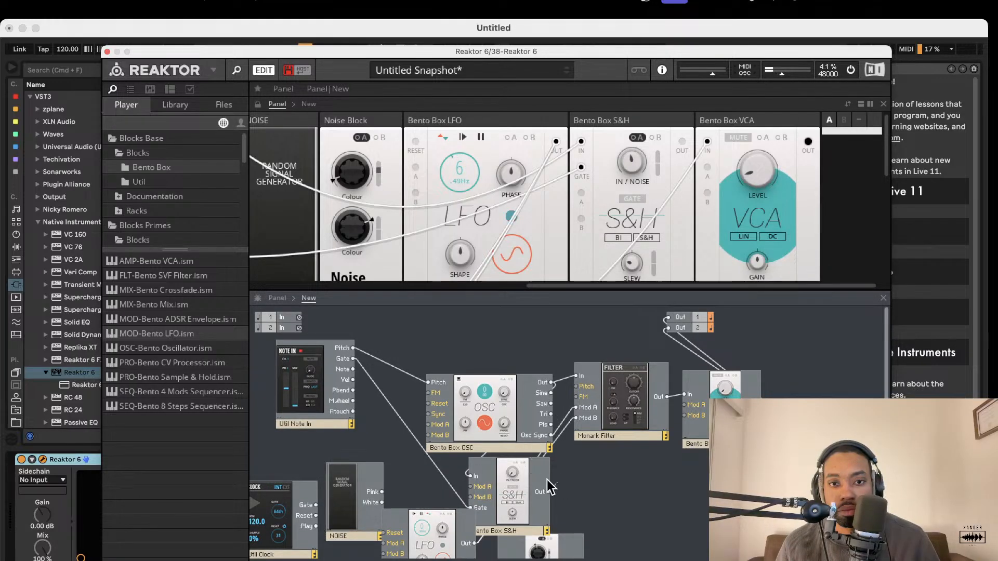
# Step: Move the oscillator next to Note In and place the S&H block just below it
pyautogui.moveTo(522, 484); pyautogui.dragTo(548, 484)
pyautogui.moveTo(494, 429); pyautogui.dragTo(459, 381)
pyautogui.moveTo(572, 510); pyautogui.dragTo(485, 462)
# Step: Try modulating the Bento Box VCA's Level from S&H Out through Mod A, and delete that cable
pyautogui.moveTo(551, 445); pyautogui.dragTo(693, 409)
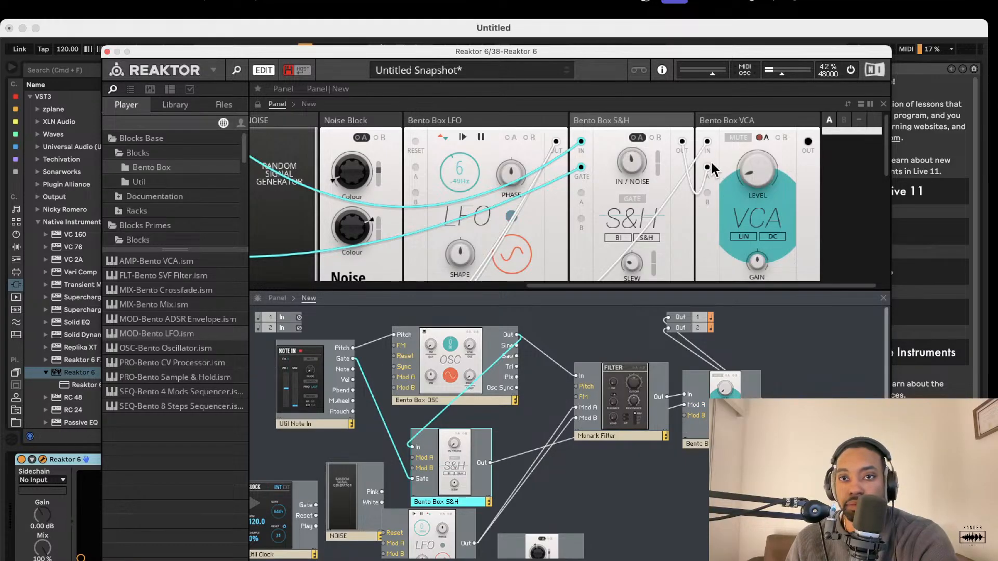
pyautogui.click(761, 138)
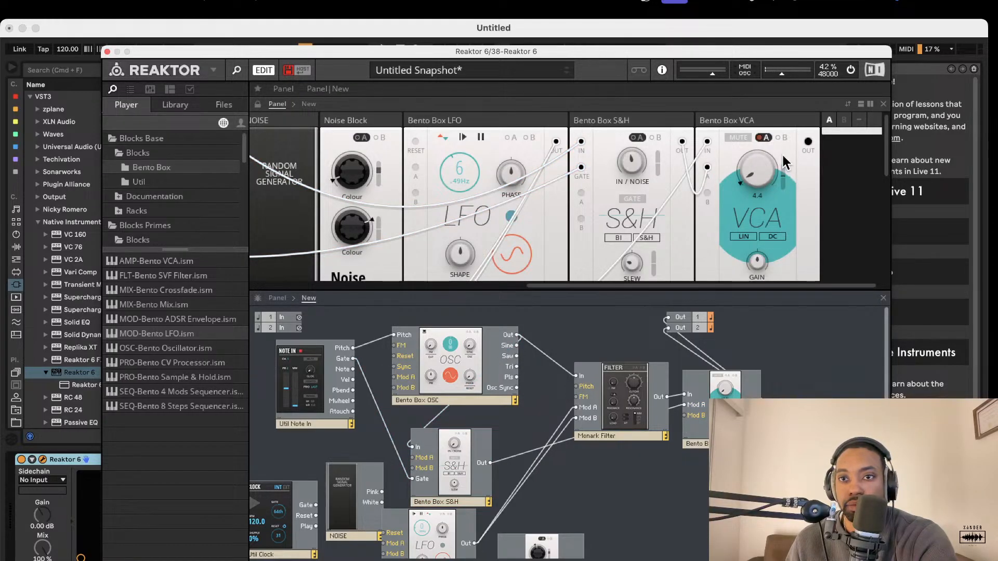
pyautogui.moveTo(761, 185); pyautogui.dragTo(761, 169)
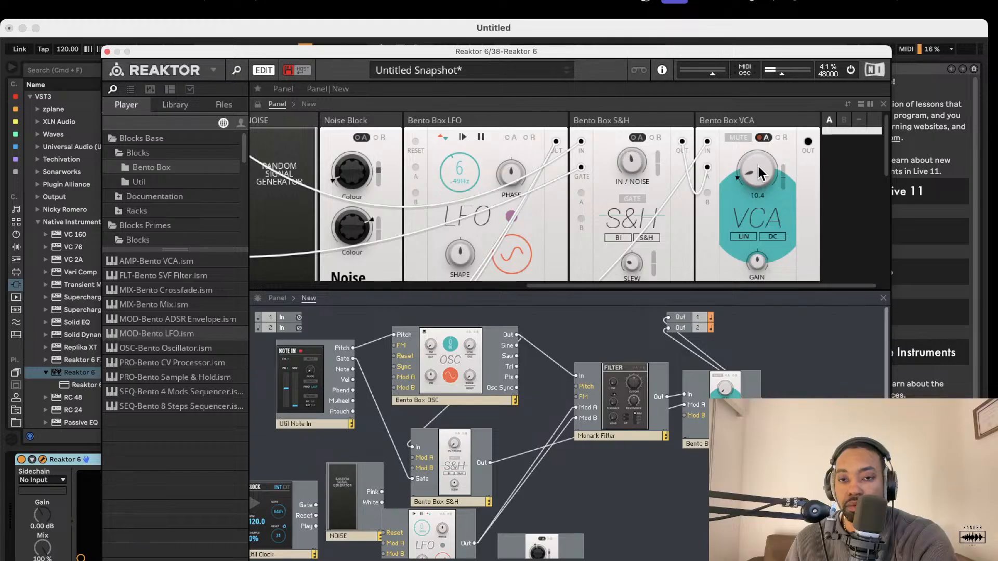
pyautogui.click(508, 456)
pyautogui.press('Delete')
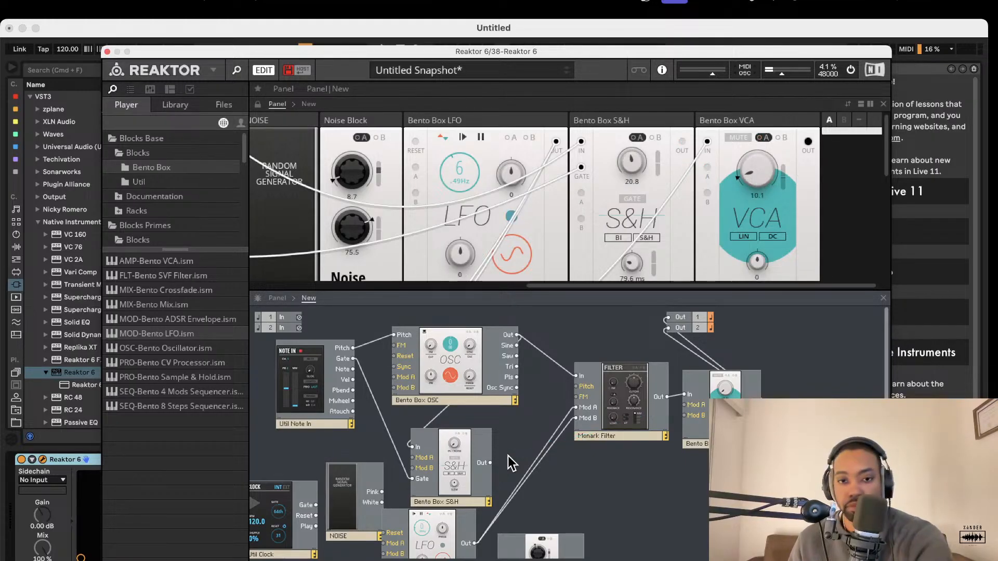
# Step: Lower the Monark Filter's Cutoff to about 71
pyautogui.hscroll(-1, 391, 215)
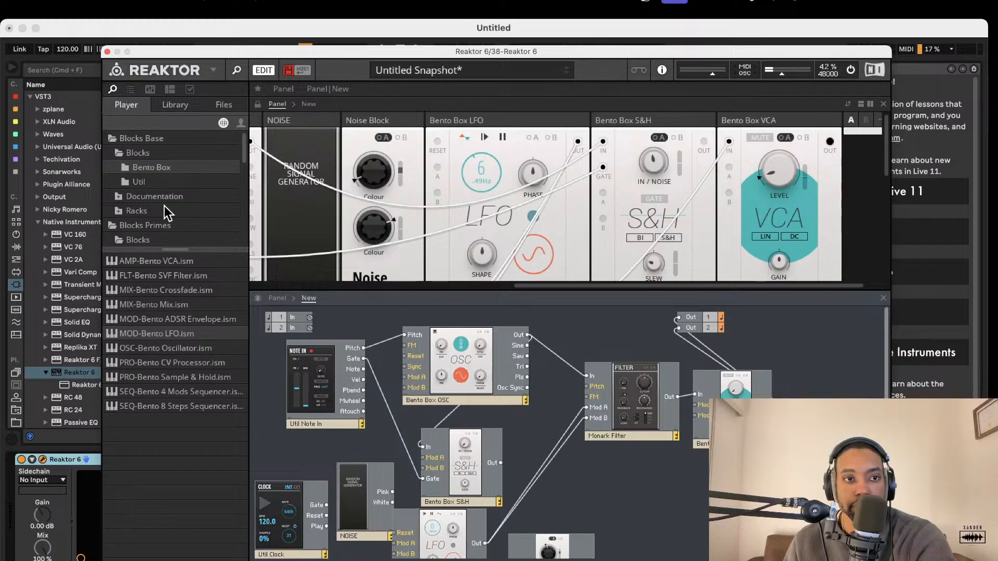
pyautogui.scroll(-3, 165, 214)
pyautogui.scroll(-1, 165, 215)
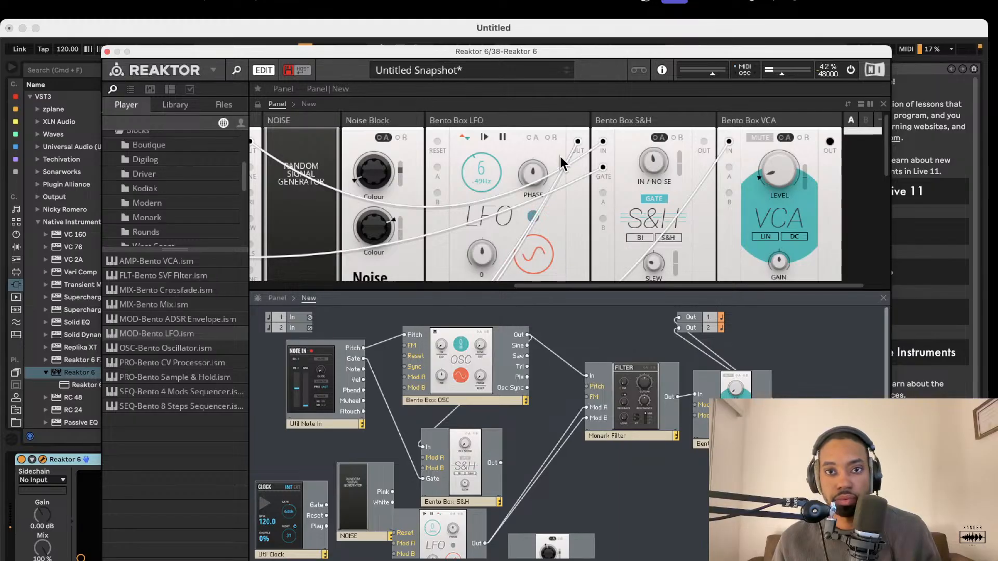
pyautogui.hscroll(-4, 560, 154)
pyautogui.scroll(-5, 419, 235)
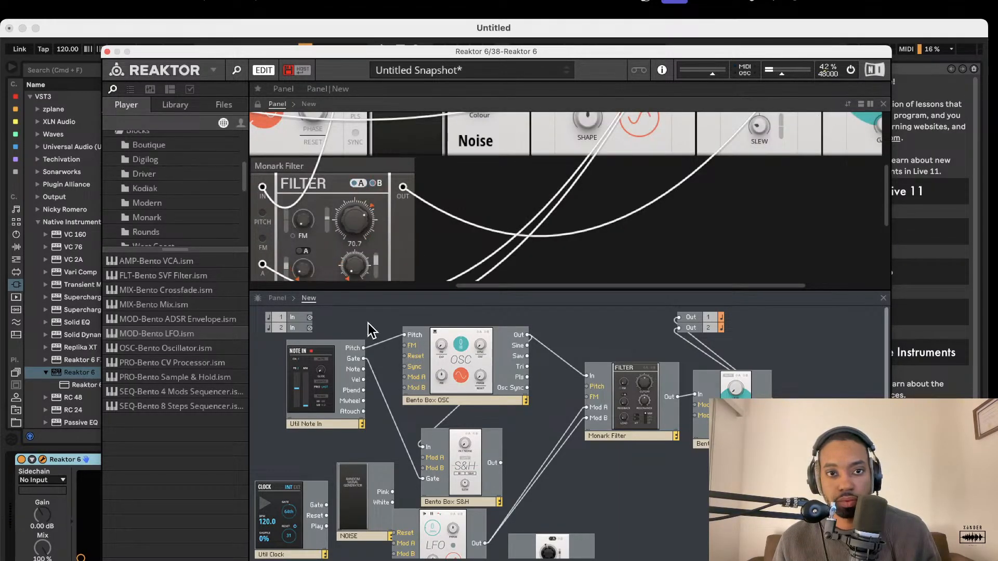
pyautogui.scroll(-1, 456, 391)
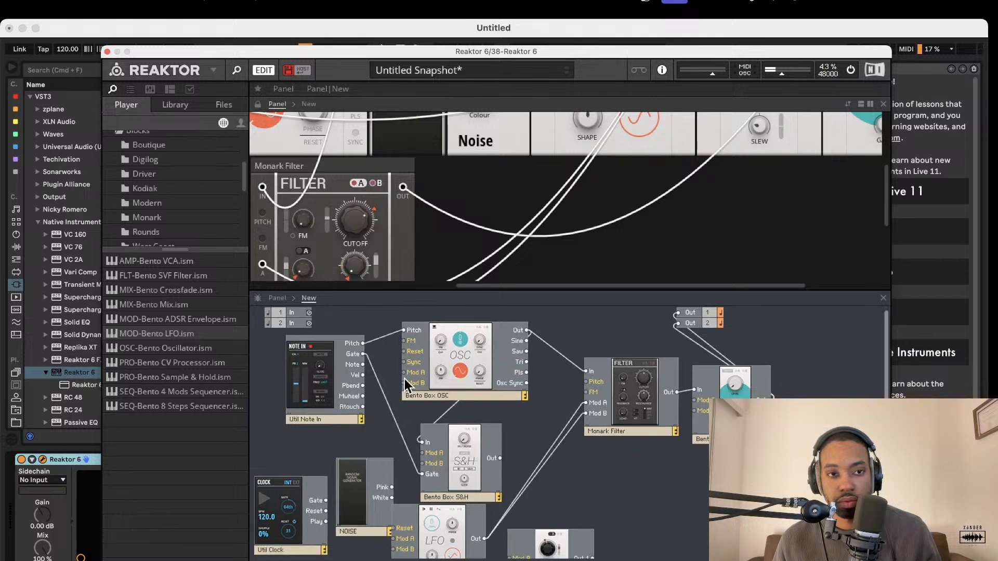
# Step: Move the S&H block below the VCA, shift the LFO towards NOISE, and delete the S&H block's In and Gate cables
pyautogui.scroll(-4, 419, 376)
pyautogui.scroll(2, 473, 428)
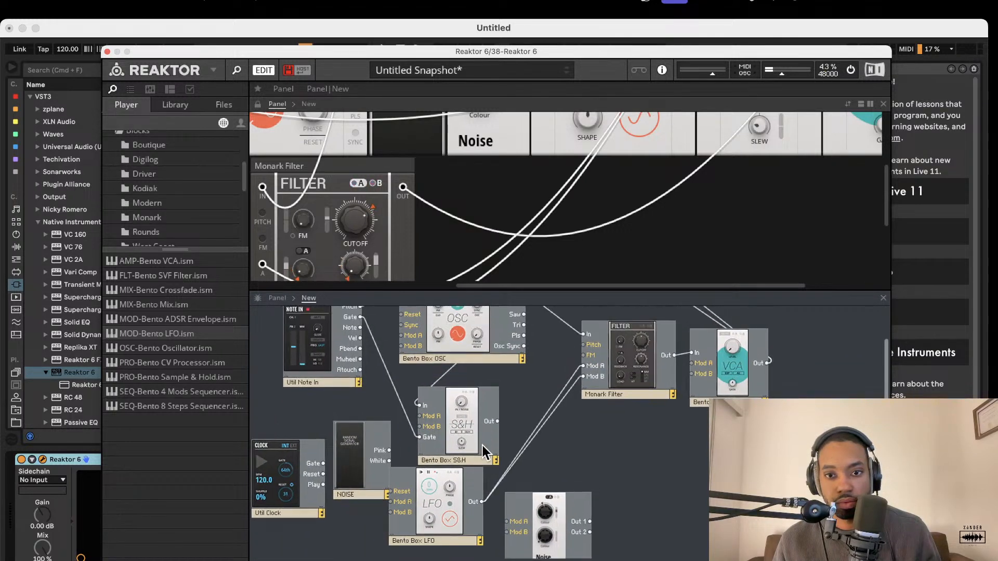
pyautogui.moveTo(446, 497); pyautogui.dragTo(418, 493)
pyautogui.moveTo(444, 432); pyautogui.dragTo(674, 441)
pyautogui.click(615, 439)
pyautogui.click(615, 438)
pyautogui.press('Delete')
pyautogui.click(638, 414)
pyautogui.press('Delete')
# Step: Move the Monark Filter closer to the oscillator and route its Out through S&H into the VCA's In
pyautogui.moveTo(647, 443); pyautogui.dragTo(677, 443)
pyautogui.moveTo(646, 368); pyautogui.dragTo(587, 397)
pyautogui.moveTo(642, 436); pyautogui.dragTo(613, 384)
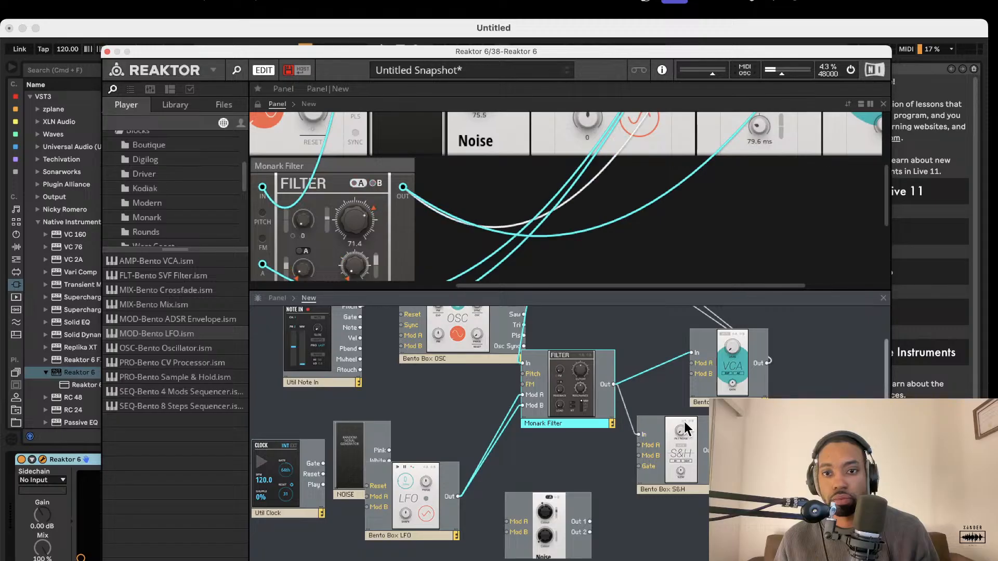
pyautogui.moveTo(708, 367); pyautogui.dragTo(704, 354)
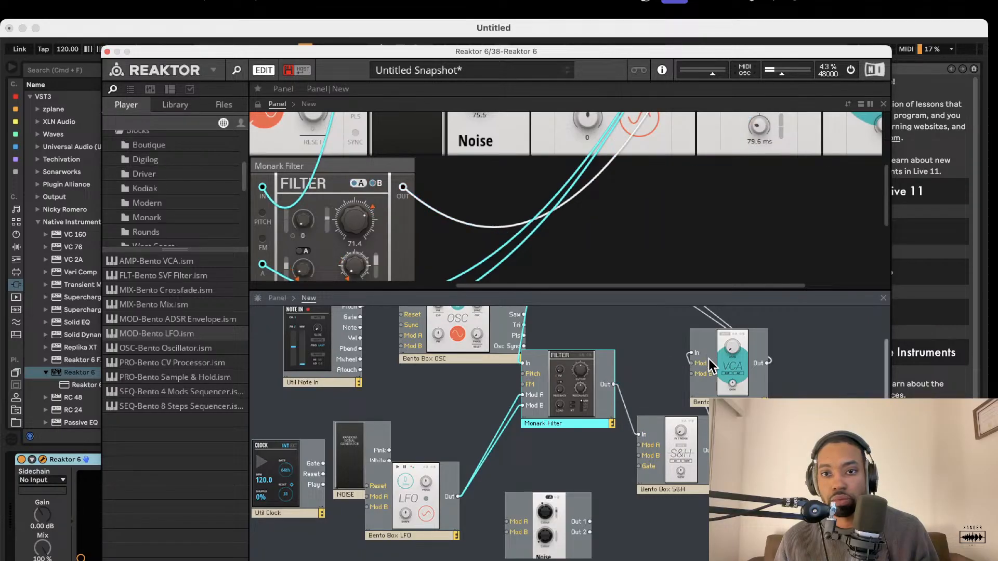
# Step: Sweep the S&H block's In/Noise, set it to 0.8, and select the block in the structure
pyautogui.scroll(5, 687, 258)
pyautogui.hscroll(1, 739, 174)
pyautogui.moveTo(739, 163); pyautogui.dragTo(739, 61)
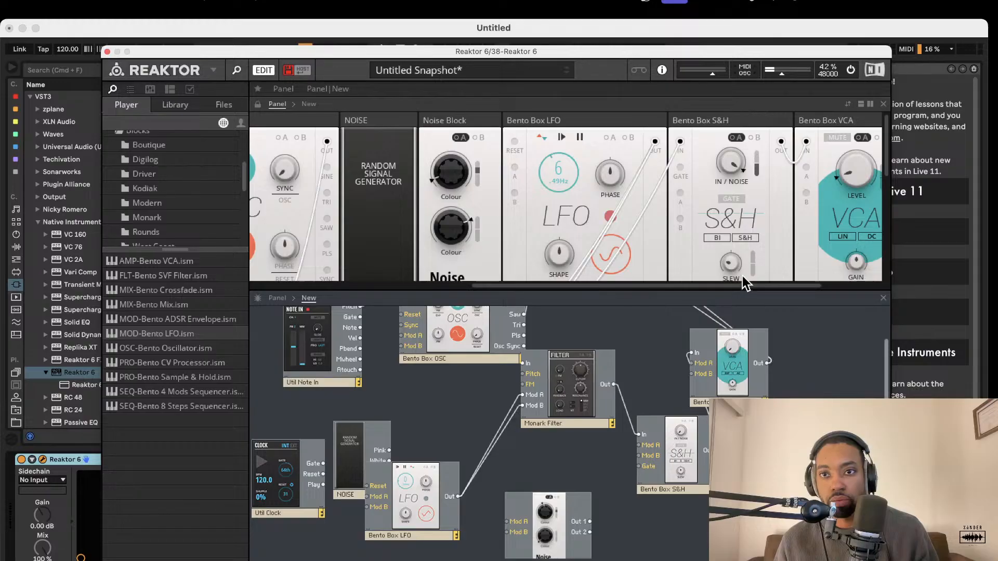
pyautogui.moveTo(736, 198); pyautogui.dragTo(738, 265)
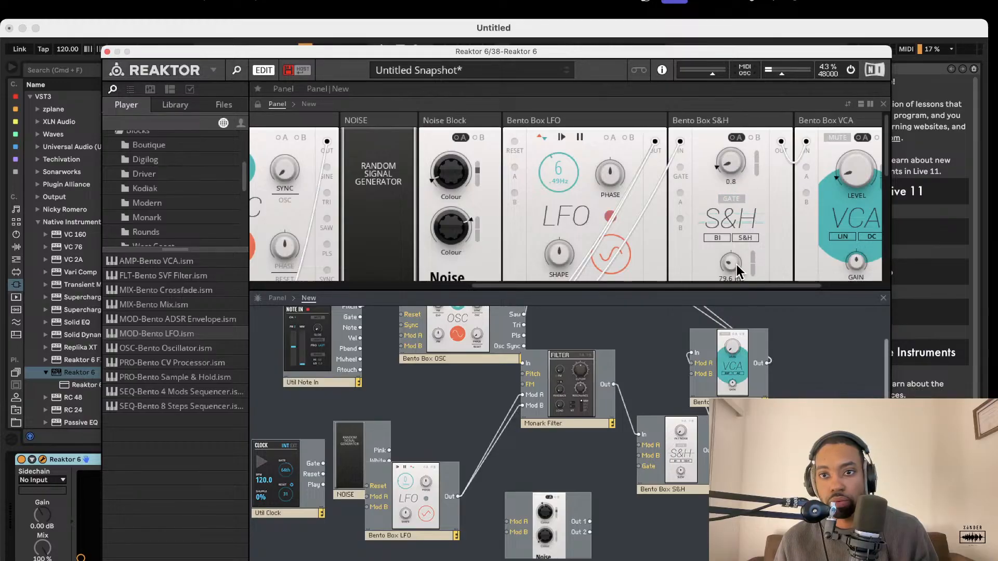
pyautogui.click(671, 468)
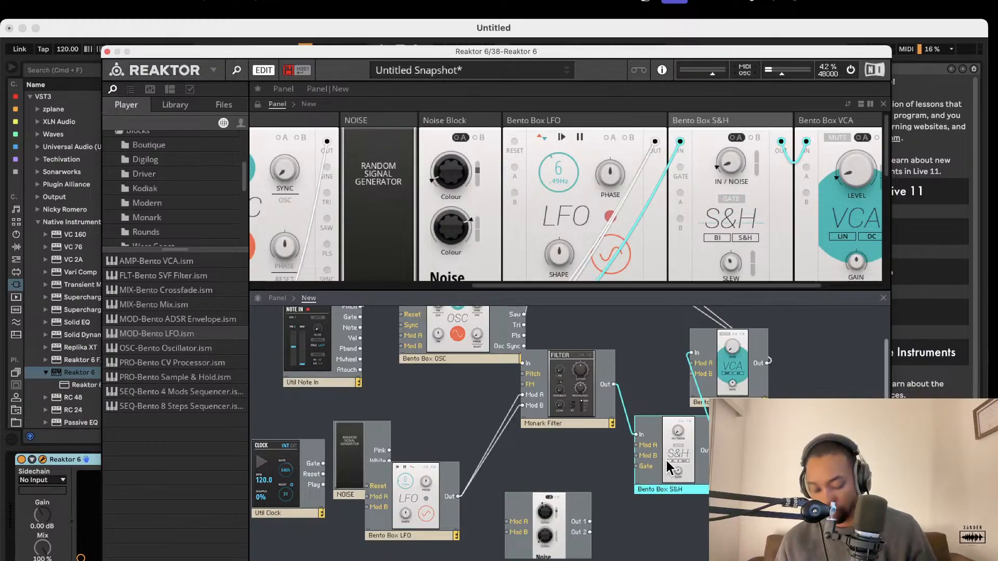
# Step: Delete the S&H block, wire the Monark Filter's Out directly to the VCA's In, and move the filter closer to the VCA
pyautogui.press('Delete')
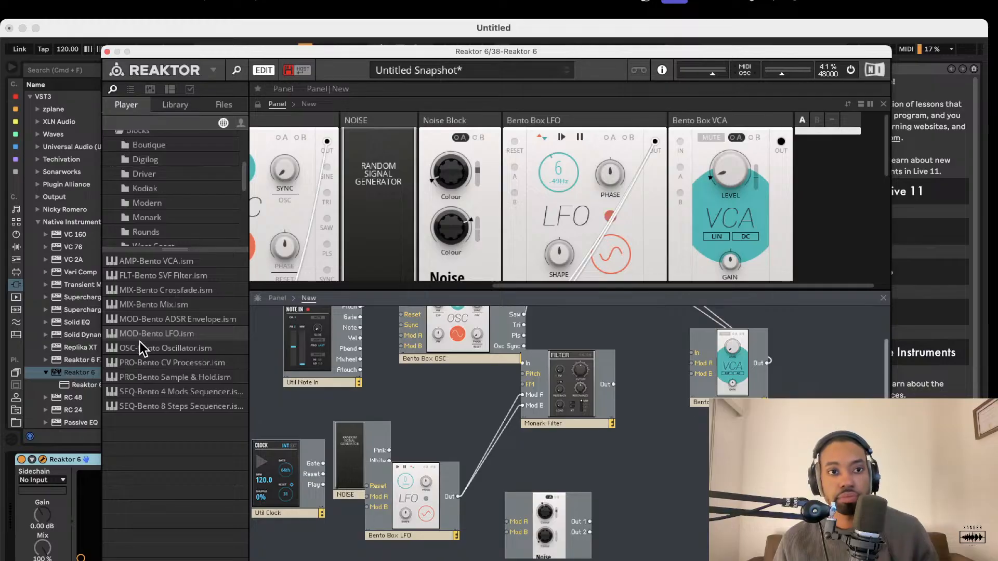
pyautogui.moveTo(613, 385); pyautogui.dragTo(692, 353)
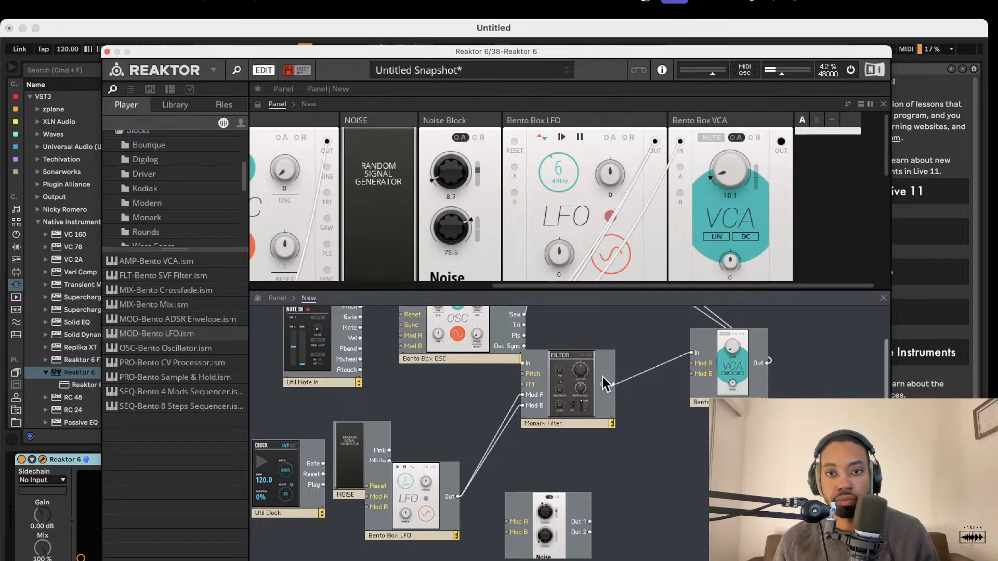
pyautogui.moveTo(560, 386); pyautogui.dragTo(614, 359)
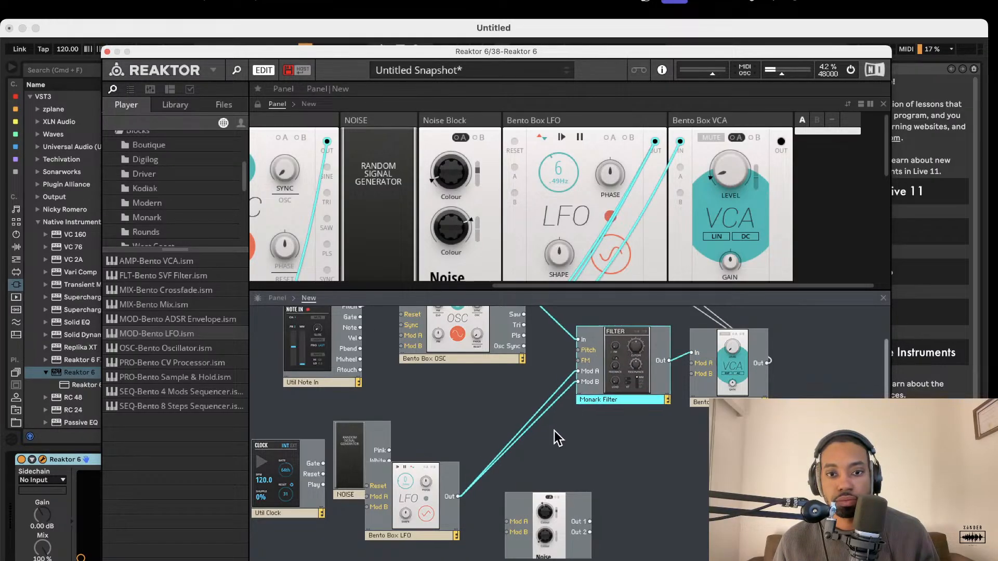
# Step: Move the Noise Block below the Bento Box OSC and route its Out 1 to the OSC's Mod A input
pyautogui.scroll(-1, 554, 431)
pyautogui.moveTo(543, 477); pyautogui.dragTo(514, 387)
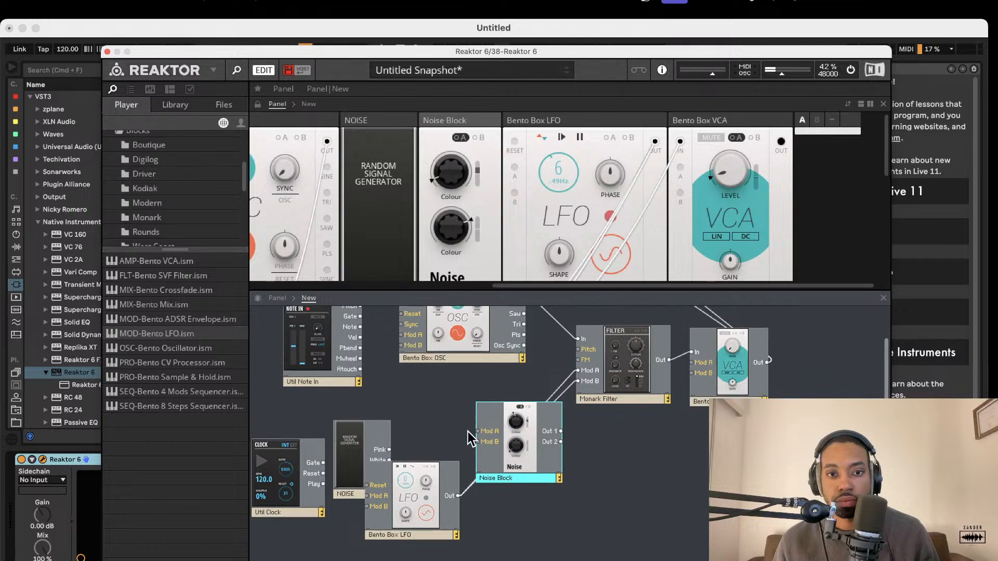
pyautogui.moveTo(519, 422); pyautogui.dragTo(469, 404)
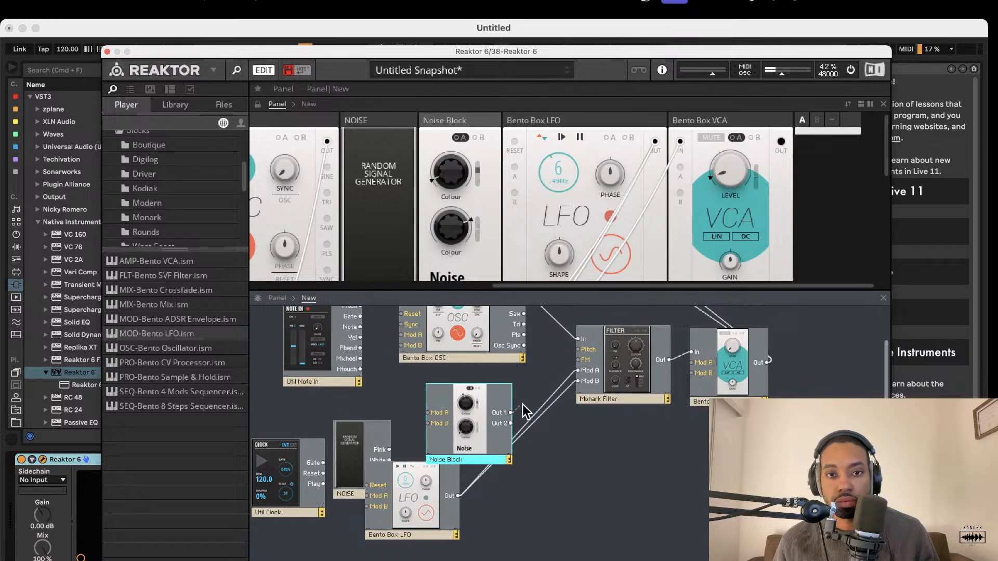
pyautogui.moveTo(551, 366); pyautogui.dragTo(402, 336)
# Step: Set the OSC's pitch offset to 2.00 and its FM amount to 91.5
pyautogui.hscroll(-5, 499, 192)
pyautogui.hscroll(-5, 508, 200)
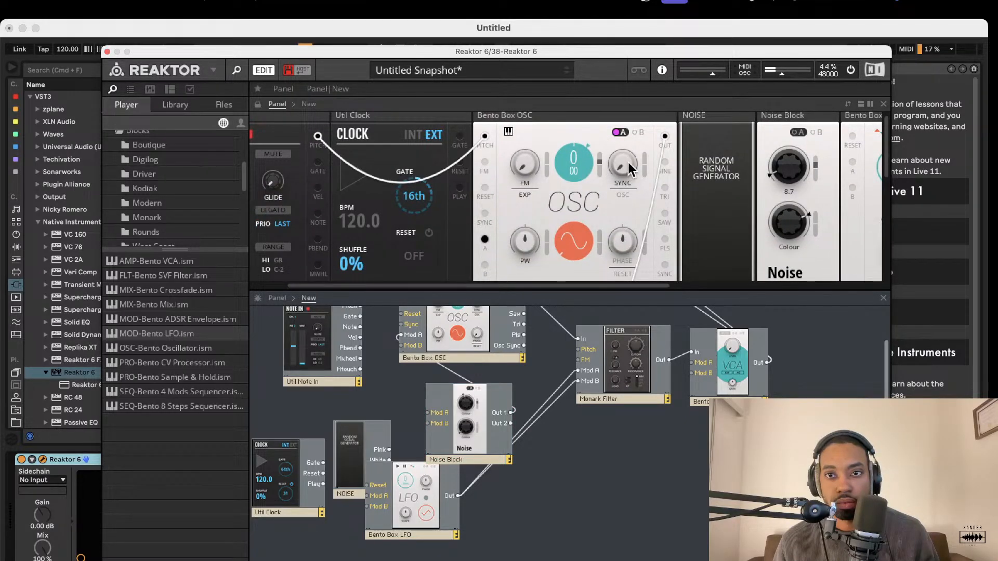
pyautogui.hscroll(2, 676, 171)
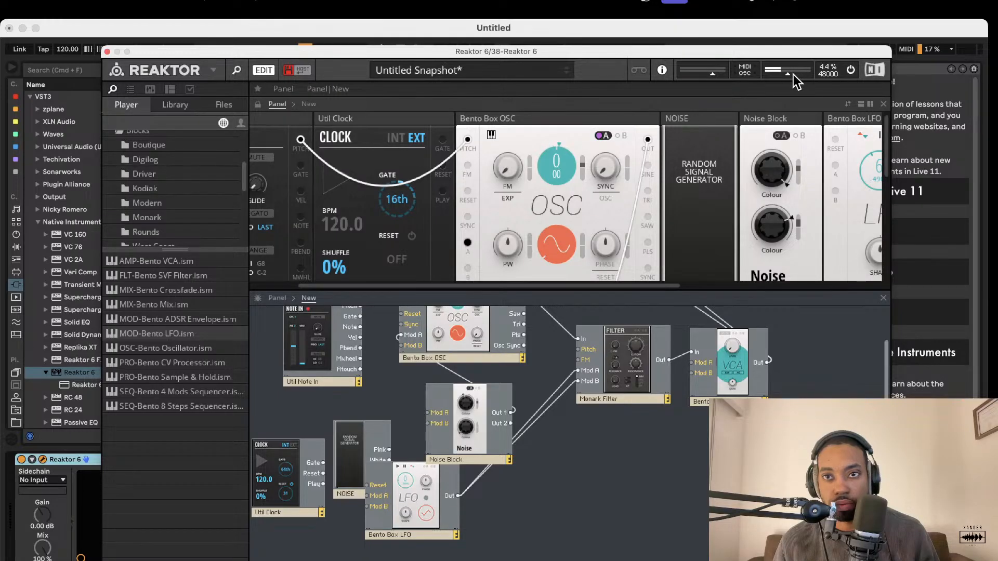
pyautogui.moveTo(557, 165); pyautogui.dragTo(563, 141)
pyautogui.scroll(-1, 564, 140)
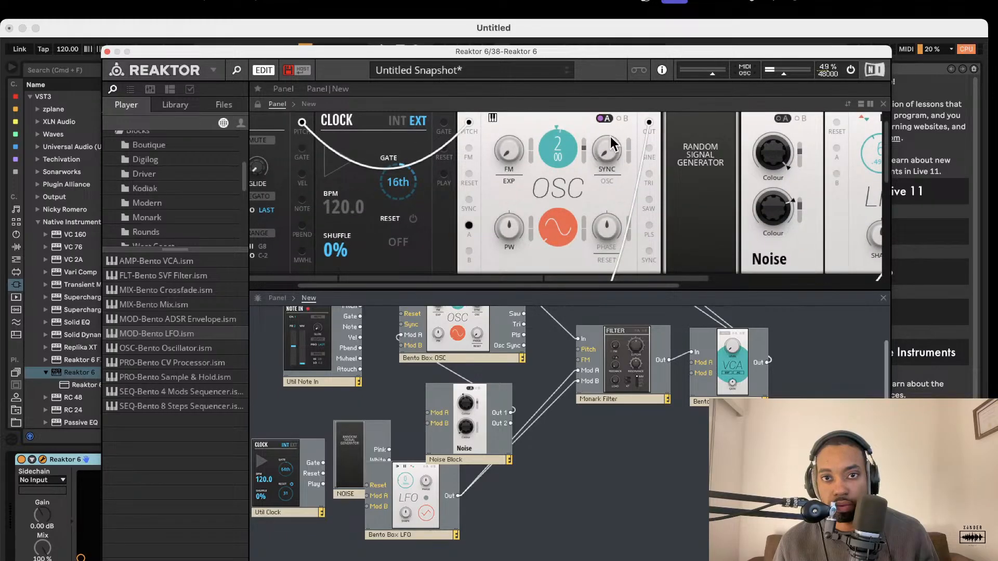
pyautogui.scroll(-1, 532, 145)
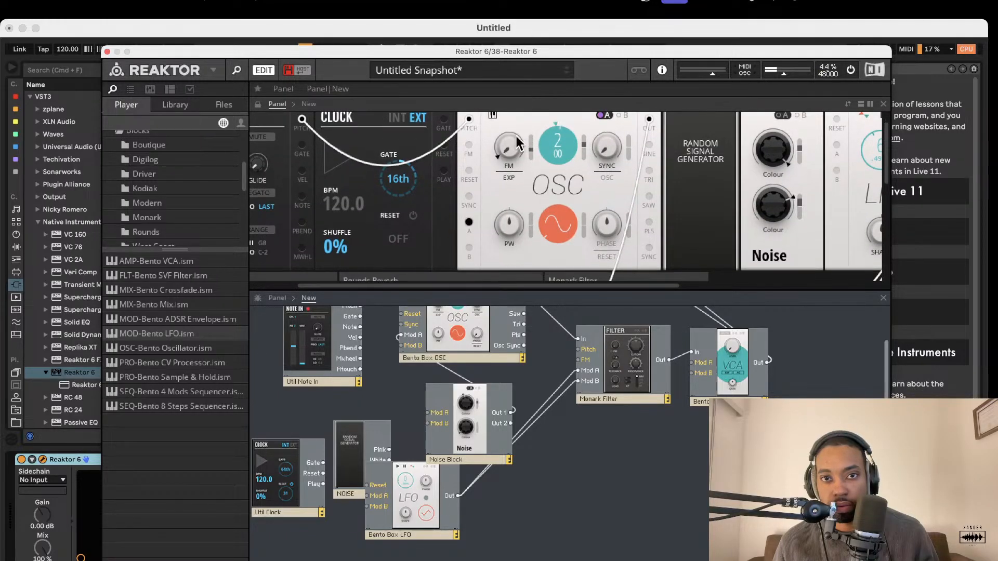
pyautogui.doubleClick(532, 148)
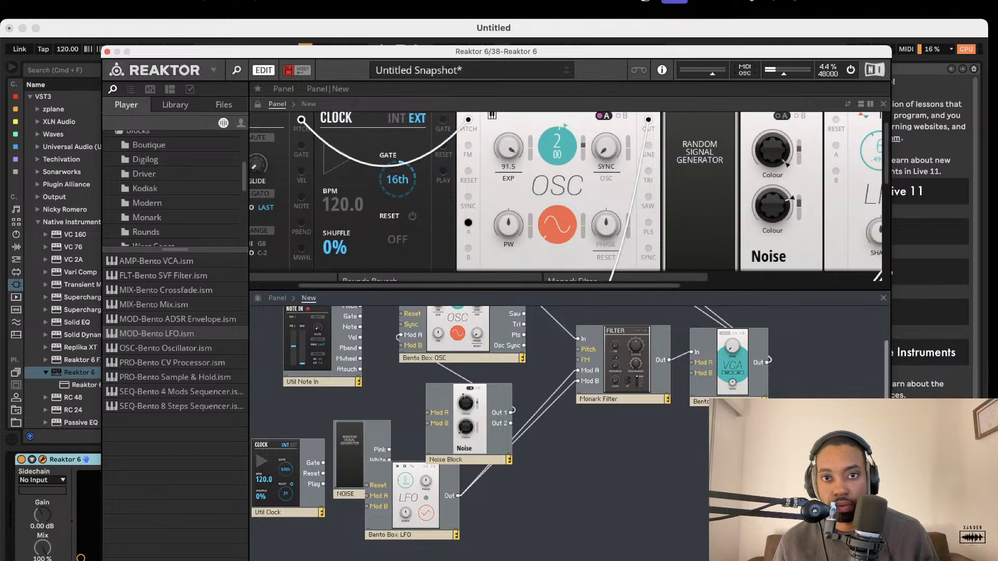
# Step: Duplicate the Bento Box LFO and route the copy's Out to the OSC's FM input
pyautogui.click(398, 466)
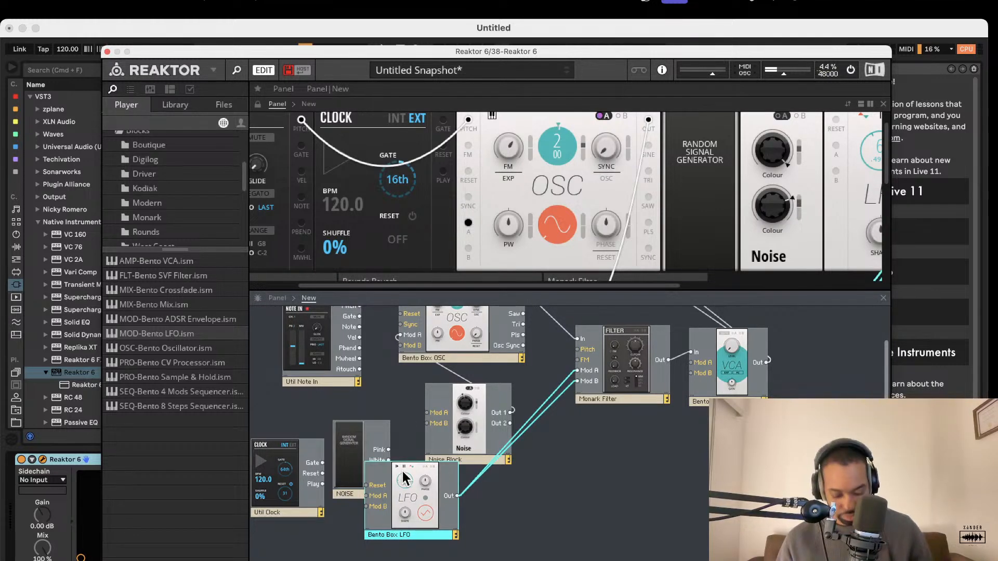
pyautogui.rightClick(407, 472)
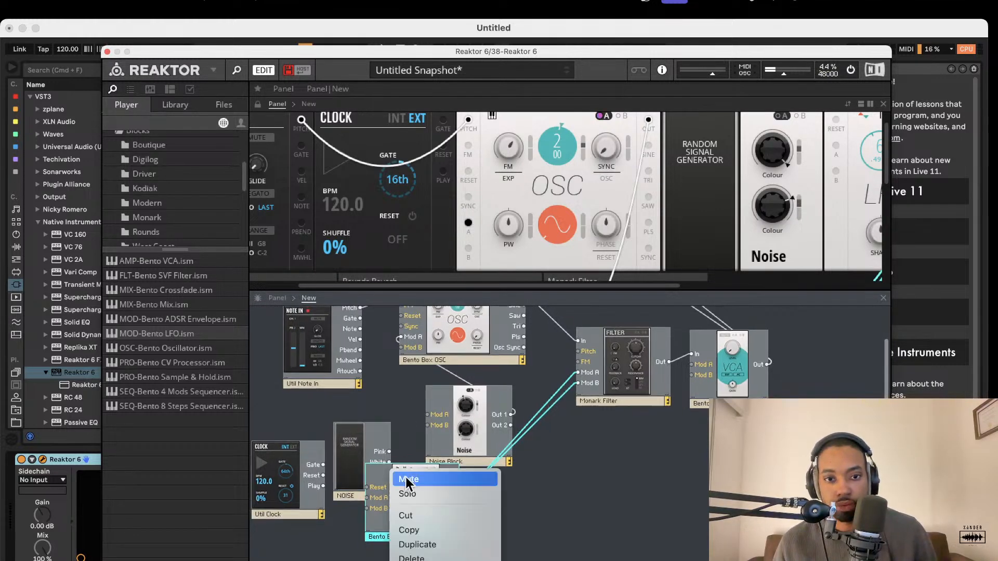
pyautogui.click(436, 543)
pyautogui.moveTo(436, 513); pyautogui.dragTo(421, 340)
# Step: Sweep the OSC's FM amount and settle it at about 44
pyautogui.scroll(3, 367, 416)
pyautogui.moveTo(529, 151); pyautogui.dragTo(541, 123)
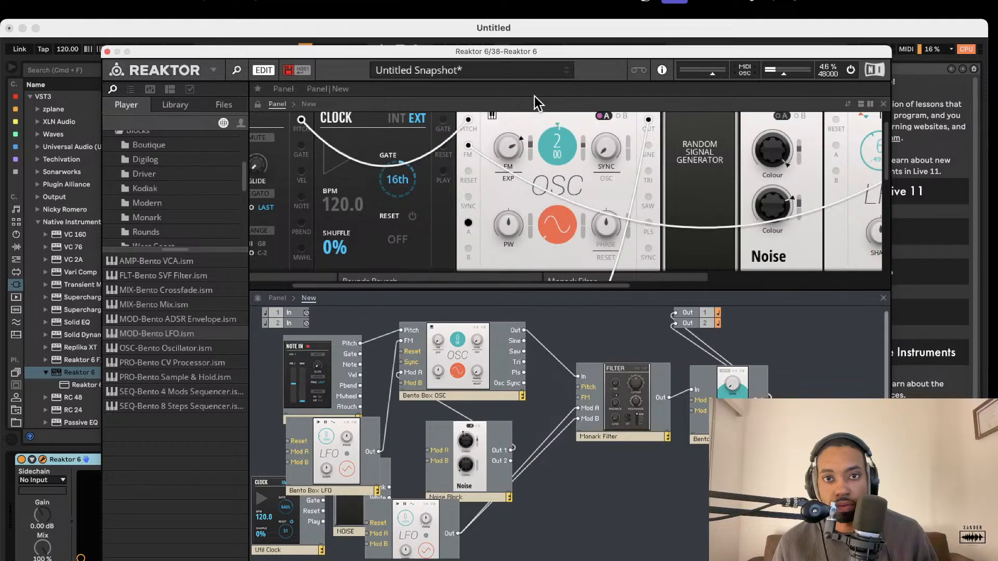
pyautogui.moveTo(535, 93); pyautogui.dragTo(516, 150)
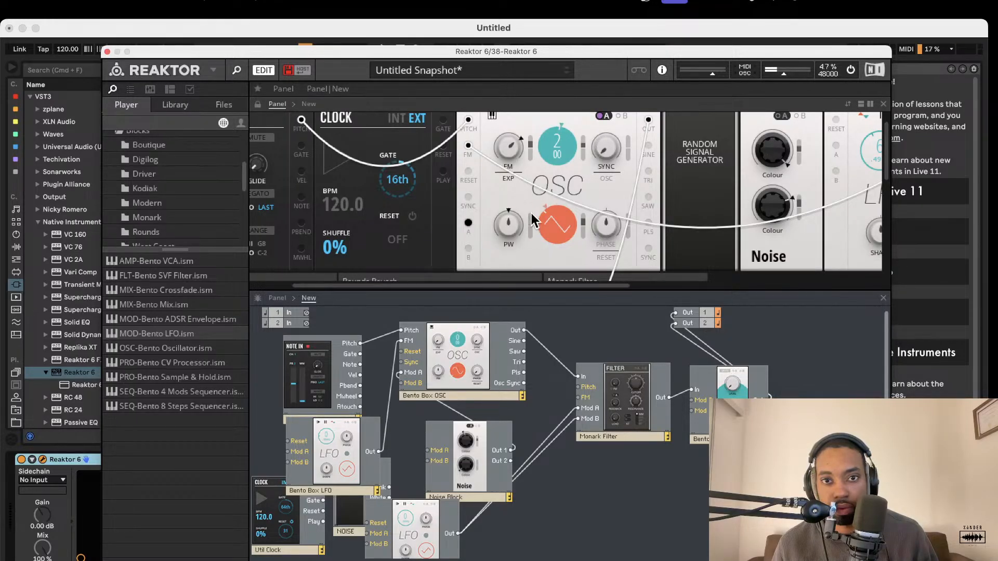
# Step: Select the group of connected blocks and shift it right in the structure to make room beside the Util Clock
pyautogui.hscroll(1, 368, 438)
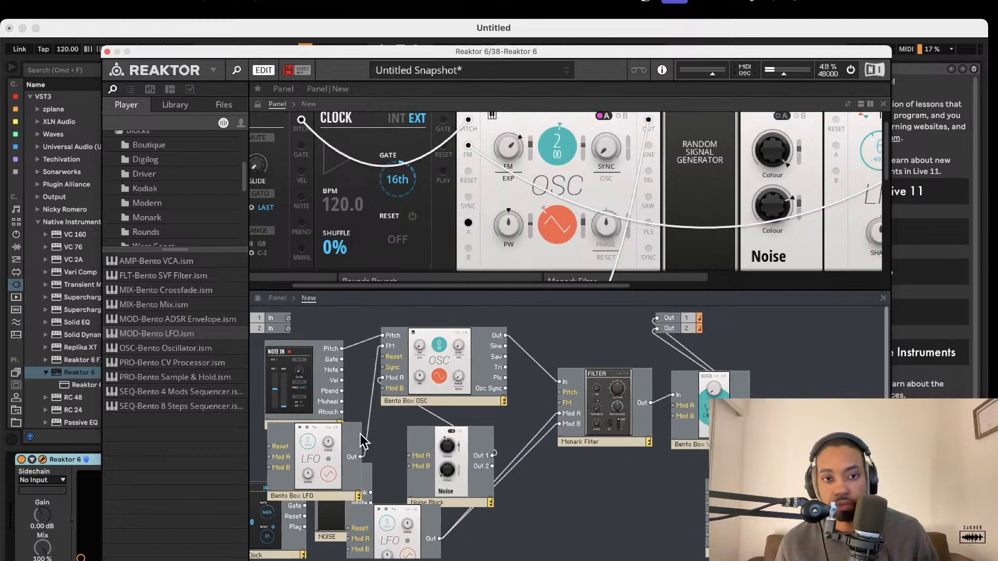
pyautogui.hscroll(-1, 368, 438)
pyautogui.moveTo(274, 342); pyautogui.dragTo(856, 471)
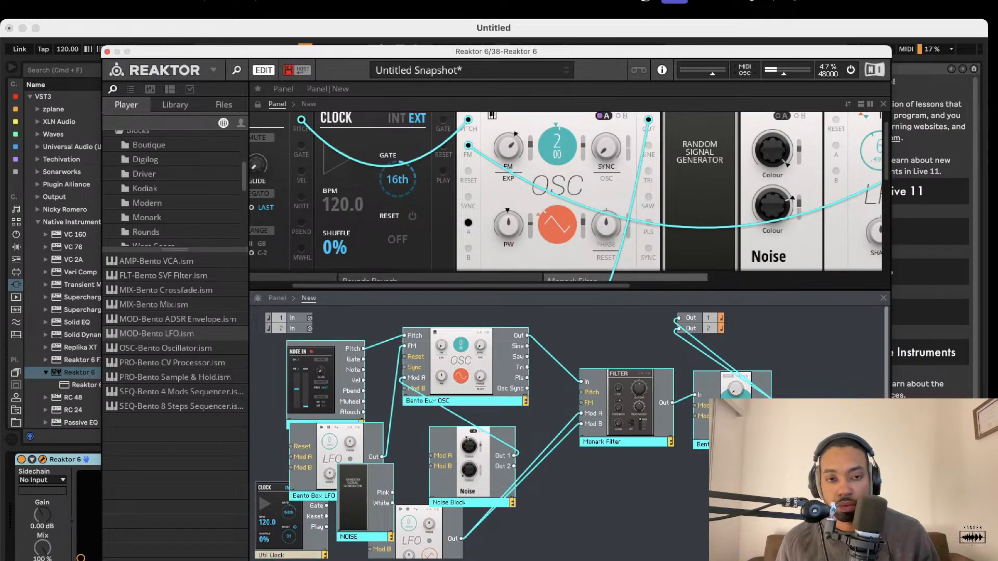
pyautogui.moveTo(507, 385); pyautogui.dragTo(607, 384)
pyautogui.scroll(-2, 605, 390)
pyautogui.click(567, 489)
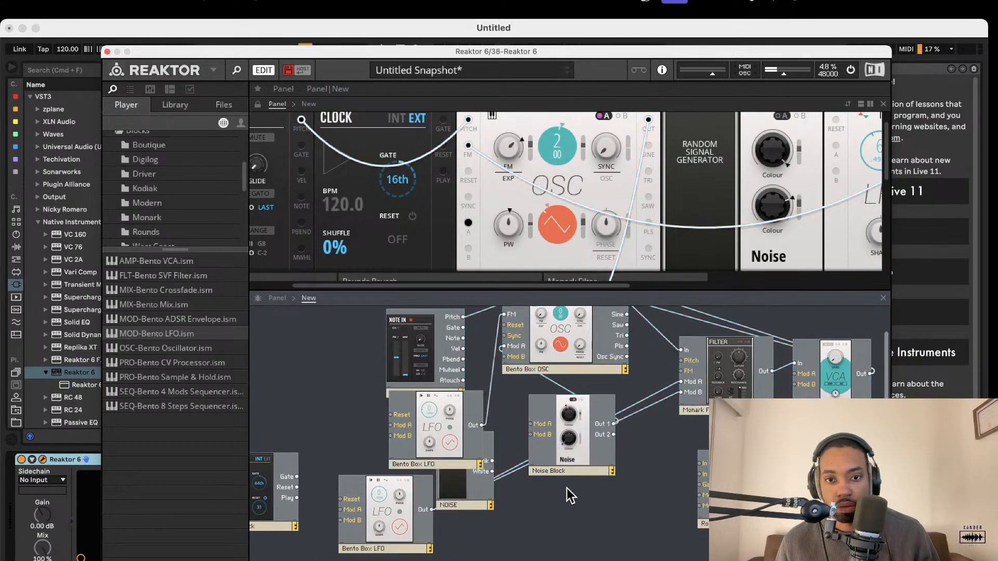
# Step: Space out Note In, the second Bento Box LFO and the Util Clock, placing the clock left of that LFO
pyautogui.scroll(2, 567, 487)
pyautogui.moveTo(444, 391); pyautogui.dragTo(427, 355)
pyautogui.click(388, 407)
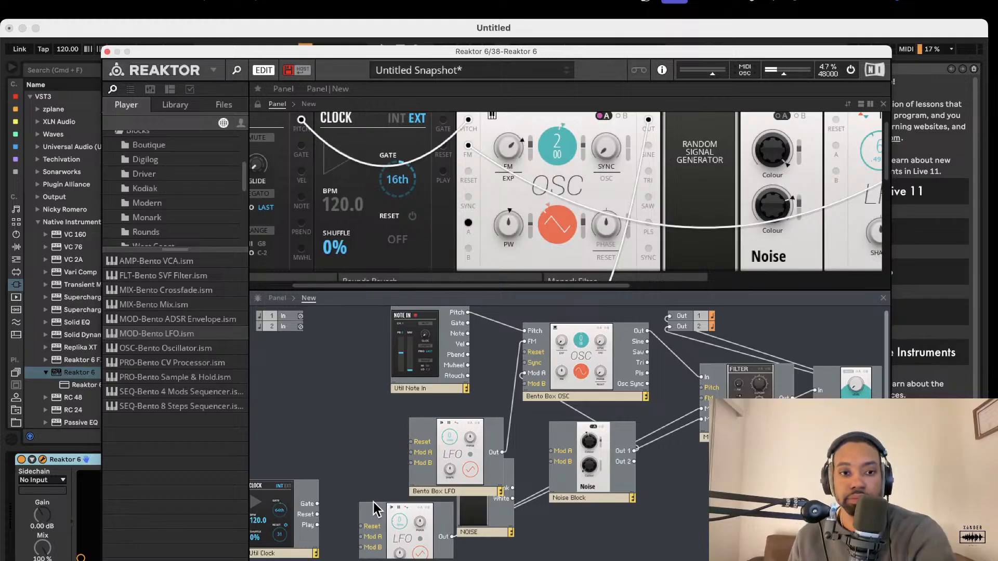
pyautogui.moveTo(282, 503); pyautogui.dragTo(321, 407)
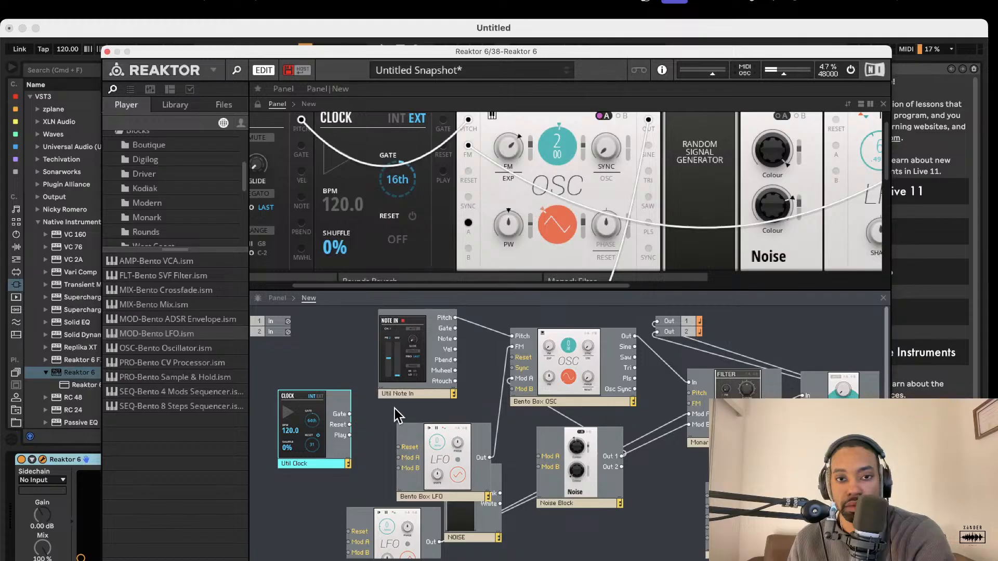
pyautogui.moveTo(348, 413); pyautogui.dragTo(379, 445)
pyautogui.moveTo(439, 455); pyautogui.dragTo(434, 420)
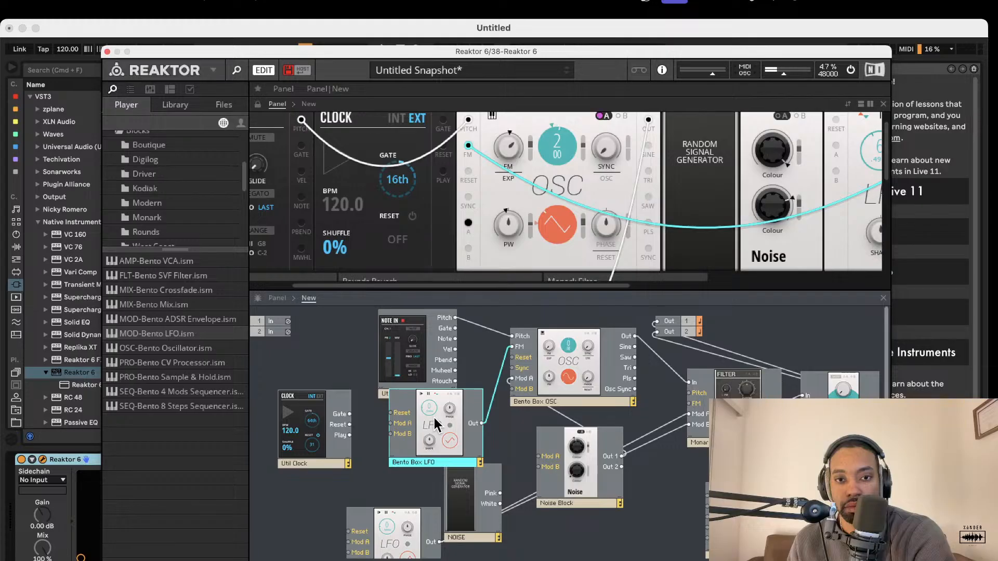
pyautogui.moveTo(322, 420); pyautogui.dragTo(374, 435)
# Step: Place the original LFO lower down, the NOISE block beneath the Util Clock, and the second LFO left of the Noise Block
pyautogui.scroll(-2, 373, 436)
pyautogui.moveTo(385, 507); pyautogui.dragTo(481, 555)
pyautogui.moveTo(465, 478); pyautogui.dragTo(335, 487)
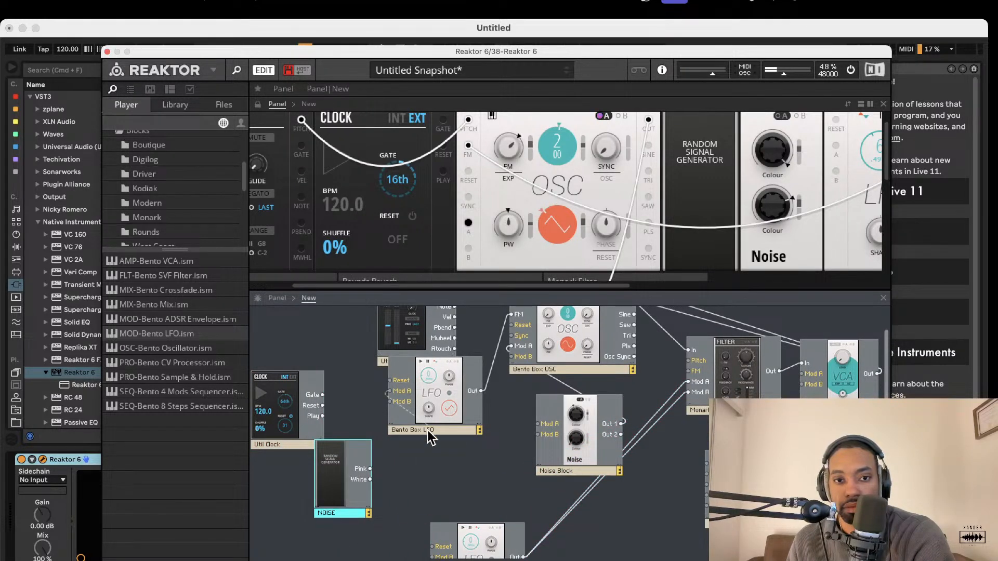
pyautogui.moveTo(435, 412); pyautogui.dragTo(456, 470)
pyautogui.moveTo(369, 469); pyautogui.dragTo(513, 347)
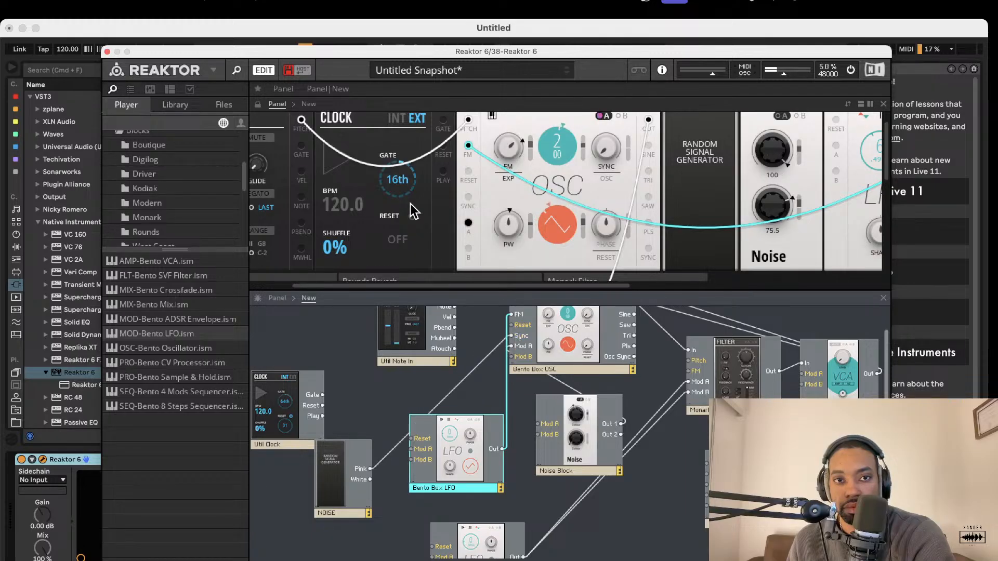
pyautogui.click(484, 361)
pyautogui.press('Delete')
# Step: Add a Bento Box Mix block between the OSC and the Monark Filter, shifting the OSC and Note In left to make room
pyautogui.scroll(2, 473, 416)
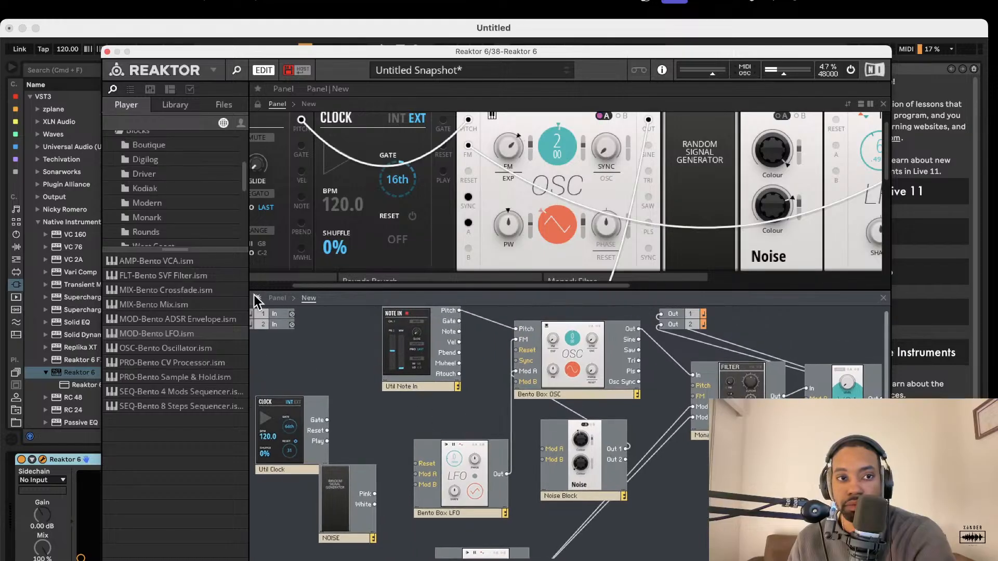
pyautogui.moveTo(163, 306); pyautogui.dragTo(660, 340)
pyautogui.moveTo(572, 369); pyautogui.dragTo(521, 357)
pyautogui.moveTo(422, 355); pyautogui.dragTo(370, 357)
pyautogui.moveTo(516, 363); pyautogui.dragTo(485, 359)
pyautogui.moveTo(695, 378); pyautogui.dragTo(638, 376)
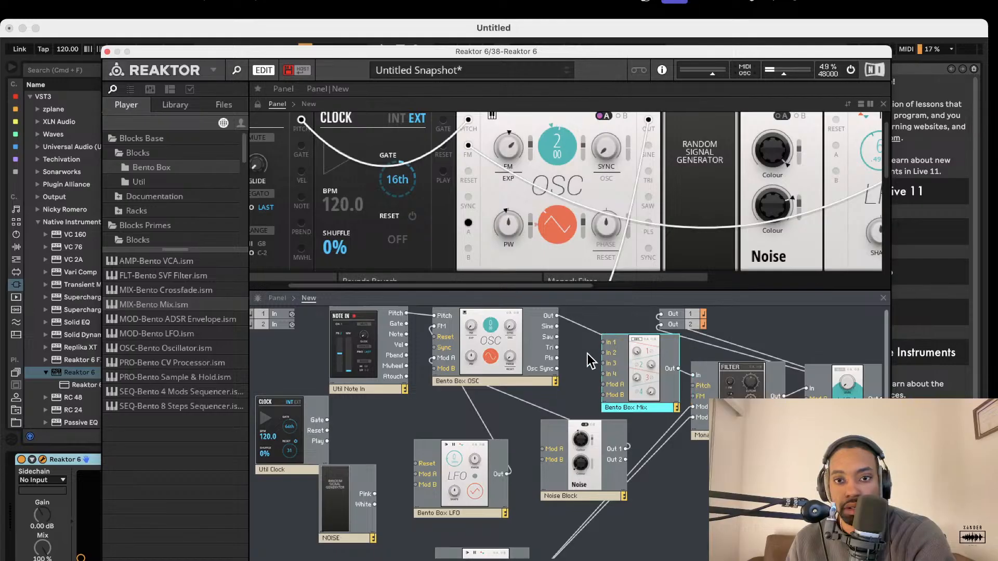
# Step: Route the OSC's Out and NOISE's Pink through the Mix block's In 1 and In 2 into the Monark Filter's In
pyautogui.moveTo(557, 316); pyautogui.dragTo(604, 342)
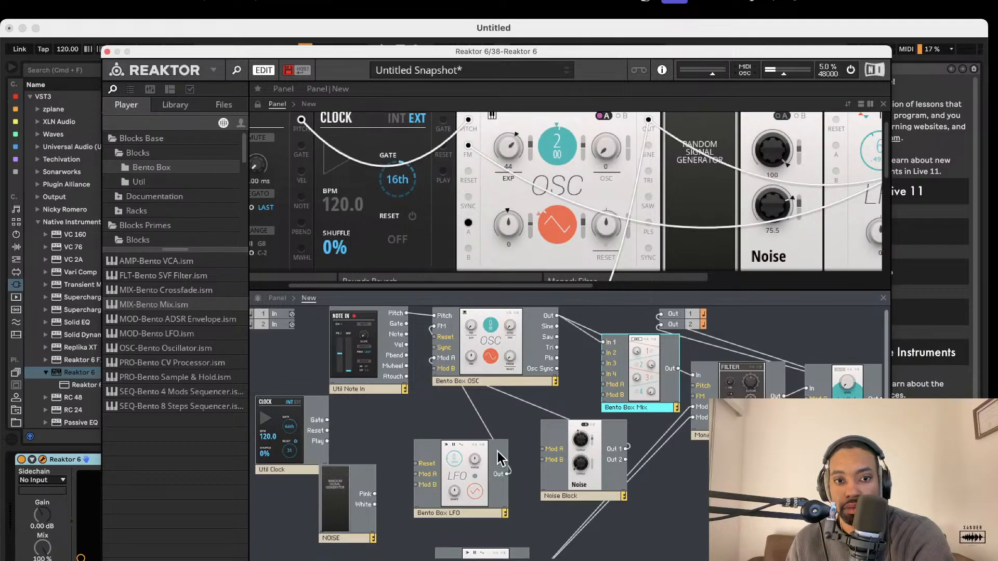
pyautogui.moveTo(375, 494); pyautogui.dragTo(611, 360)
pyautogui.click(619, 369)
# Step: Set the Bento Box Mix levels to about 55.6 for channel 1 and 7.2 for channel 2
pyautogui.hscroll(10, 628, 238)
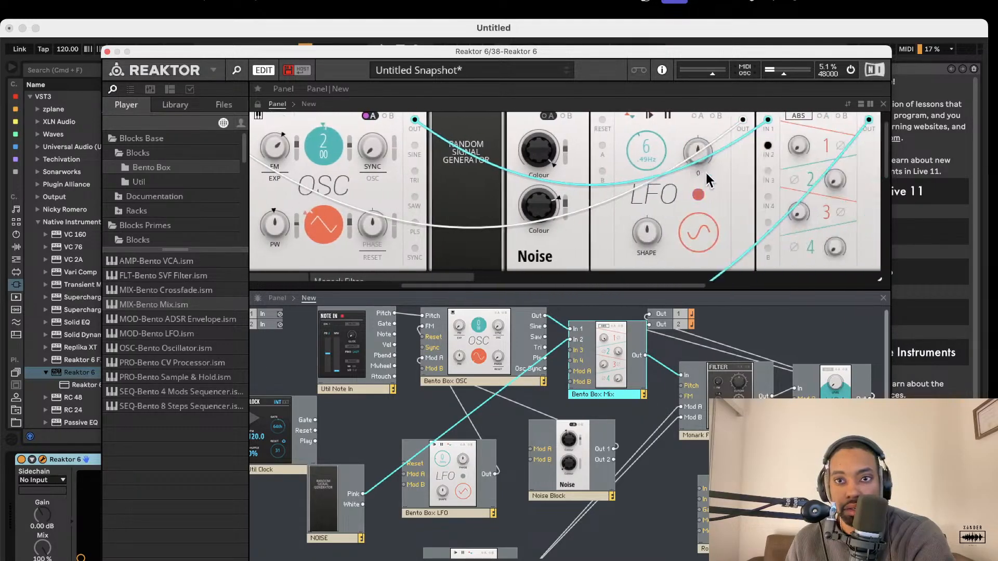
pyautogui.click(440, 145)
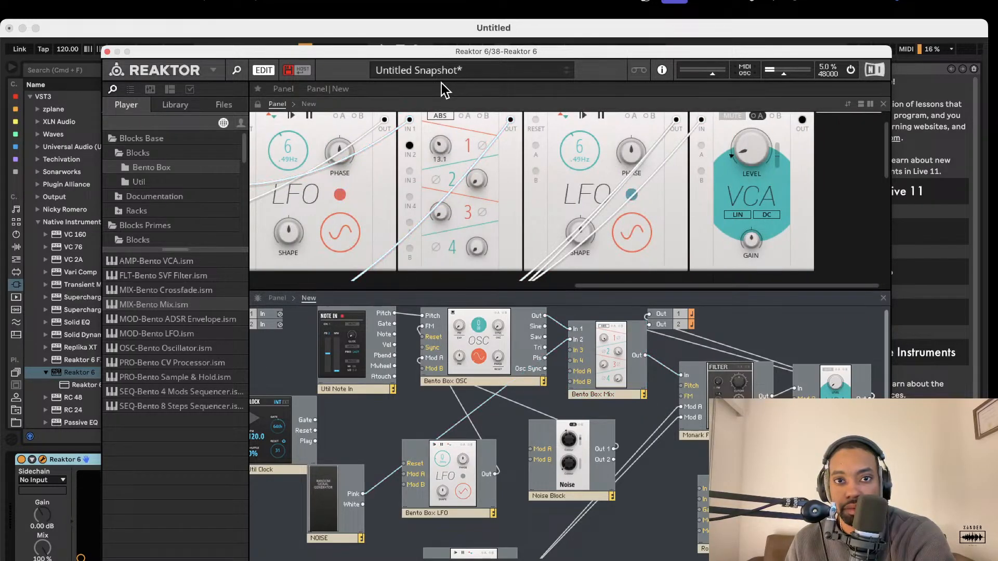
pyautogui.moveTo(475, 179); pyautogui.dragTo(477, 86)
pyautogui.moveTo(438, 143); pyautogui.dragTo(445, 111)
pyautogui.moveTo(473, 174); pyautogui.dragTo(470, 189)
# Step: Add a Bento Box ADSR Envelope below the VCA, gate it from Note In, and route its Out to the VCA's Mod A
pyautogui.hscroll(-7, 508, 199)
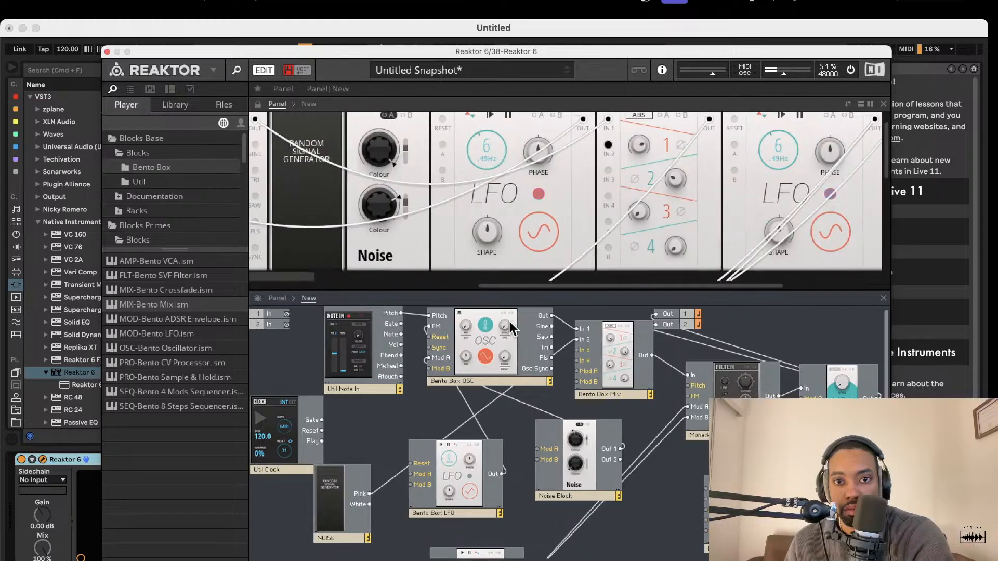
pyautogui.hscroll(3, 588, 340)
pyautogui.moveTo(181, 321); pyautogui.dragTo(570, 419)
pyautogui.scroll(-1, 764, 468)
pyautogui.moveTo(764, 488); pyautogui.dragTo(333, 316)
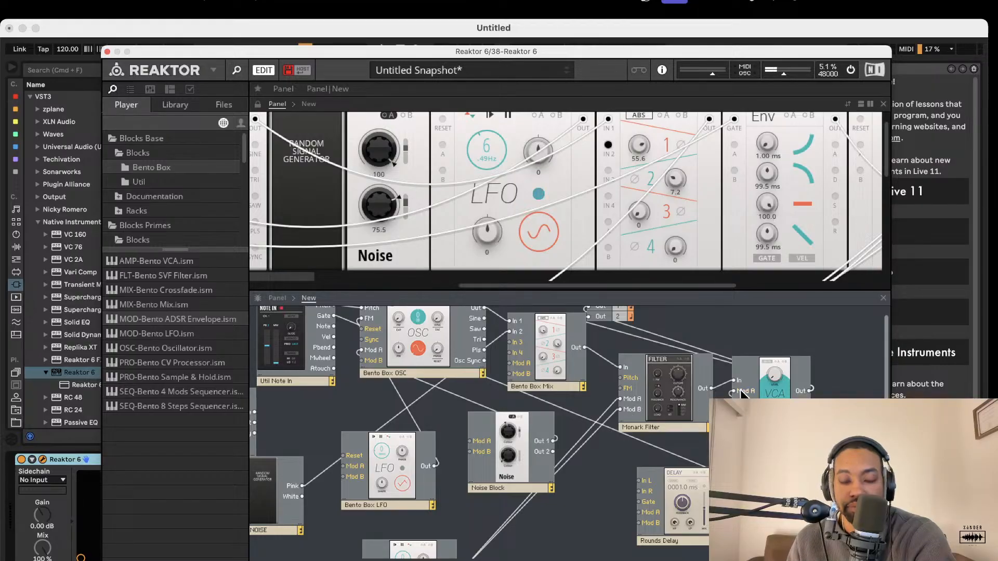
# Step: Turn the VCA's Level down, let Mod A drive it through the ADSR, and slightly lower the main output level
pyautogui.hscroll(10, 654, 166)
pyautogui.scroll(2, 685, 163)
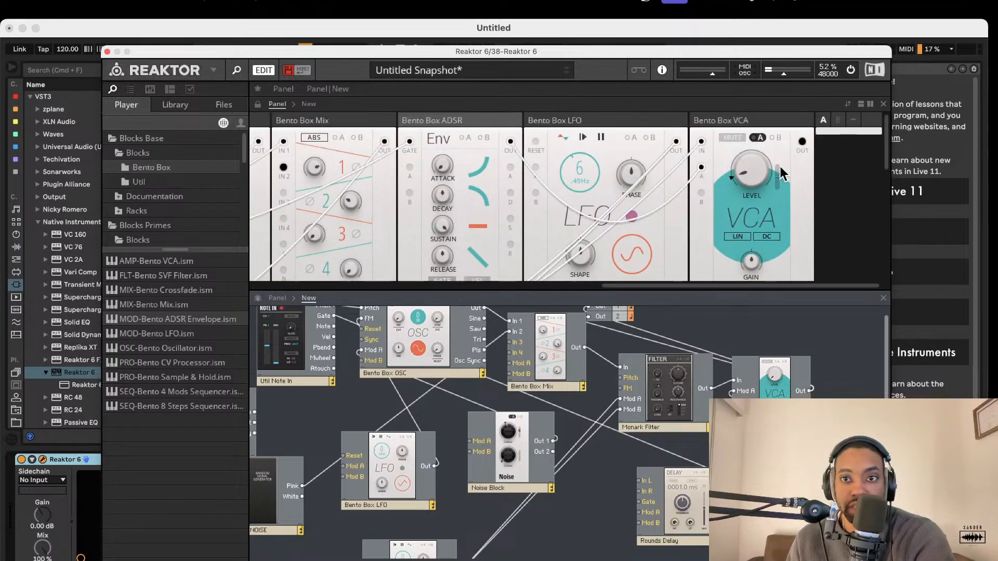
pyautogui.moveTo(752, 182); pyautogui.dragTo(757, 261)
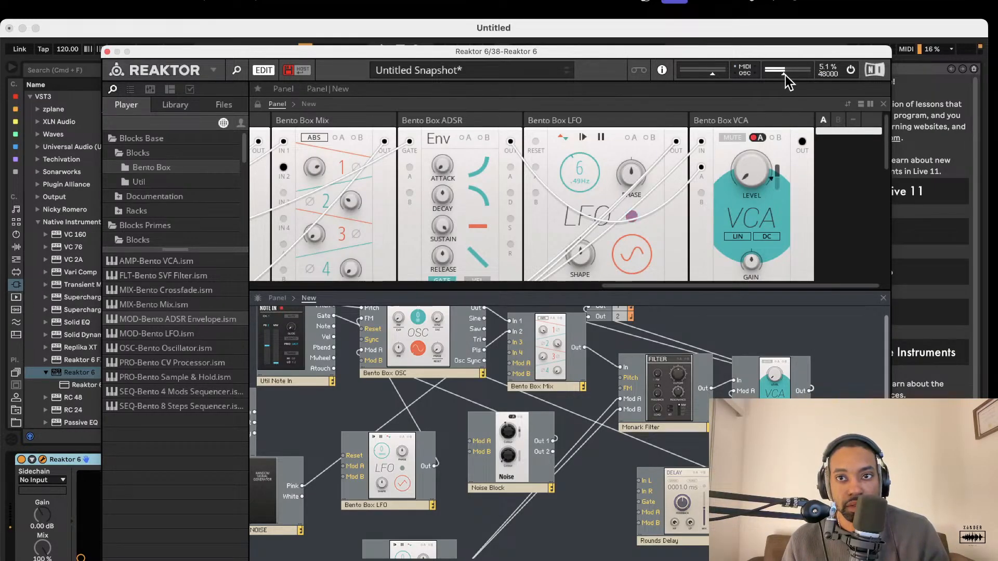
pyautogui.moveTo(781, 78); pyautogui.dragTo(778, 79)
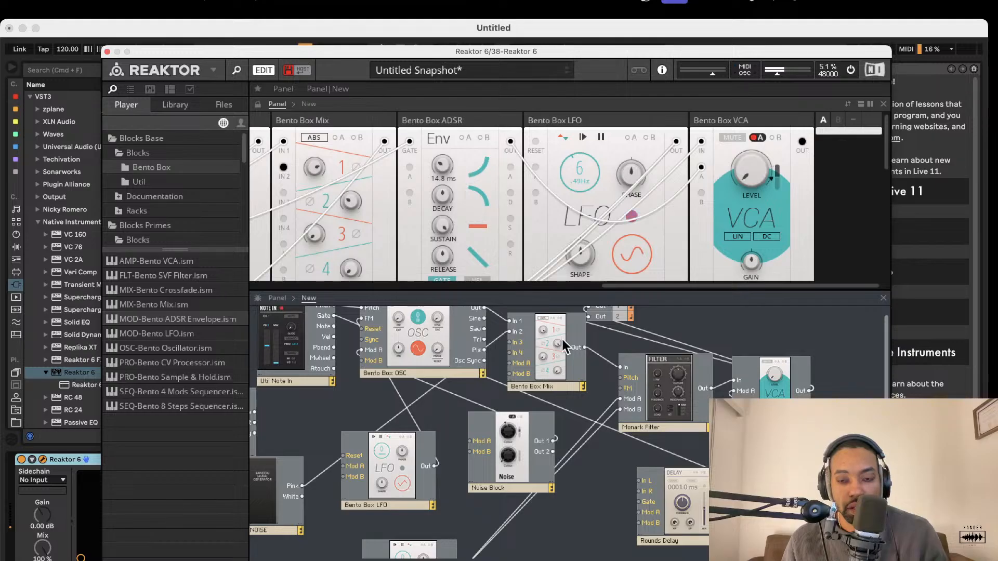
# Step: Move the Rounds Reverb beside the VCA and route the VCA's Out through the reverb to outputs 1 and 2
pyautogui.moveTo(821, 486); pyautogui.dragTo(871, 439)
pyautogui.hscroll(2, 827, 450)
pyautogui.moveTo(803, 382); pyautogui.dragTo(783, 390)
pyautogui.hscroll(2, 783, 389)
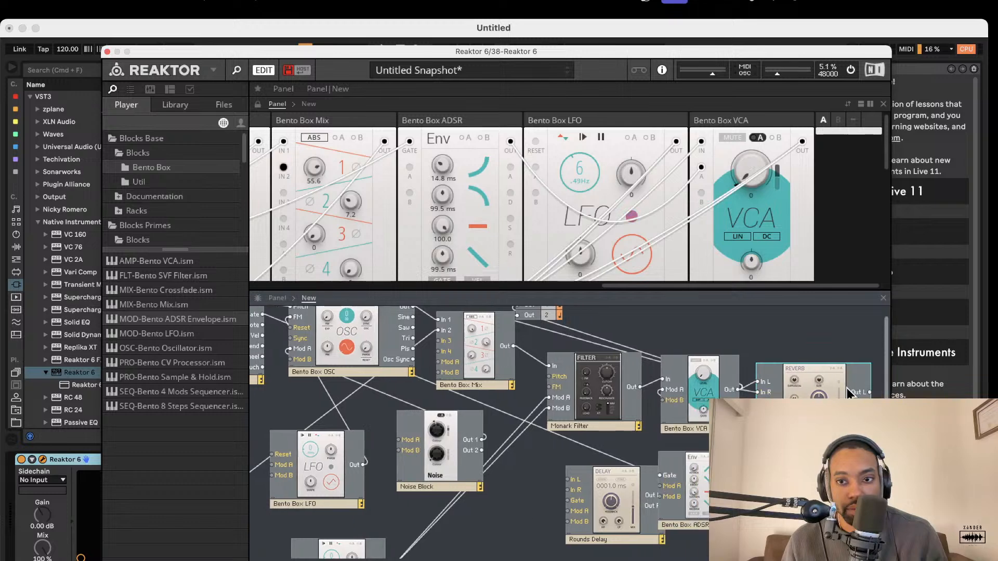
pyautogui.moveTo(869, 382); pyautogui.dragTo(517, 319)
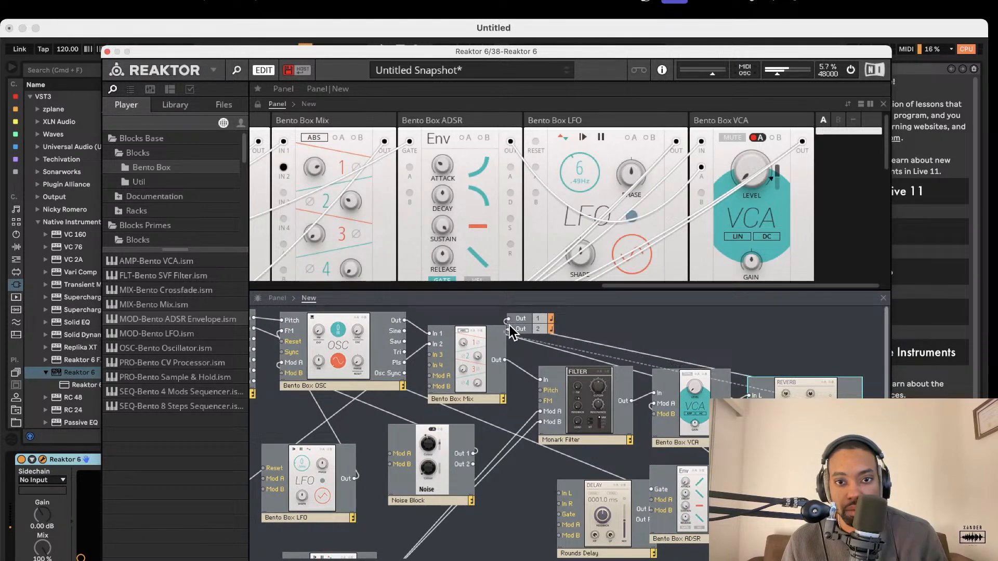
# Step: Place the Rounds Delay after the Rounds Reverb and route the reverb's stereo output through the delay to outputs 1 and 2
pyautogui.scroll(-5, 593, 239)
pyautogui.hscroll(-5, 573, 238)
pyautogui.scroll(5, 536, 239)
pyautogui.scroll(-5, 507, 223)
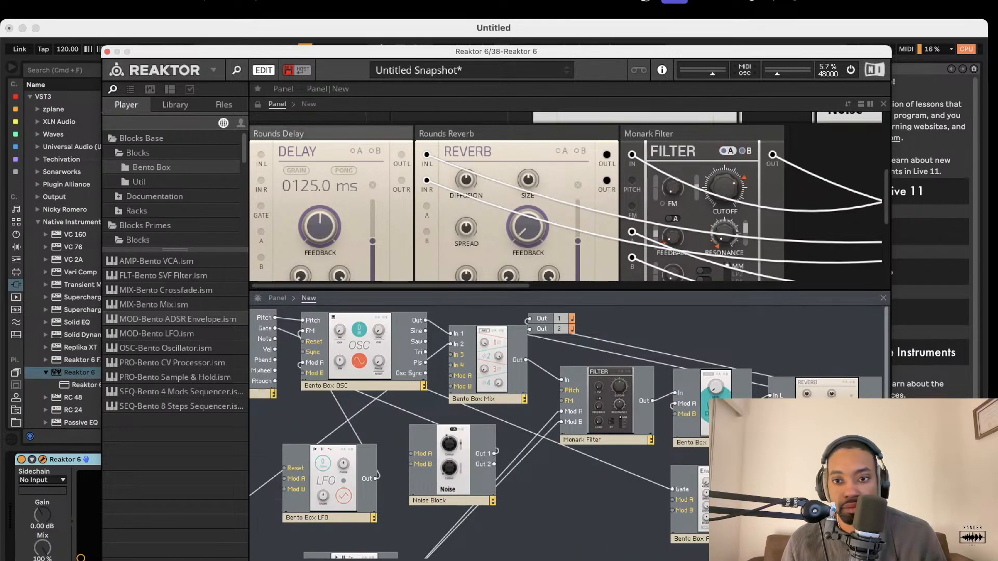
pyautogui.moveTo(845, 441); pyautogui.dragTo(882, 429)
pyautogui.hscroll(4, 853, 429)
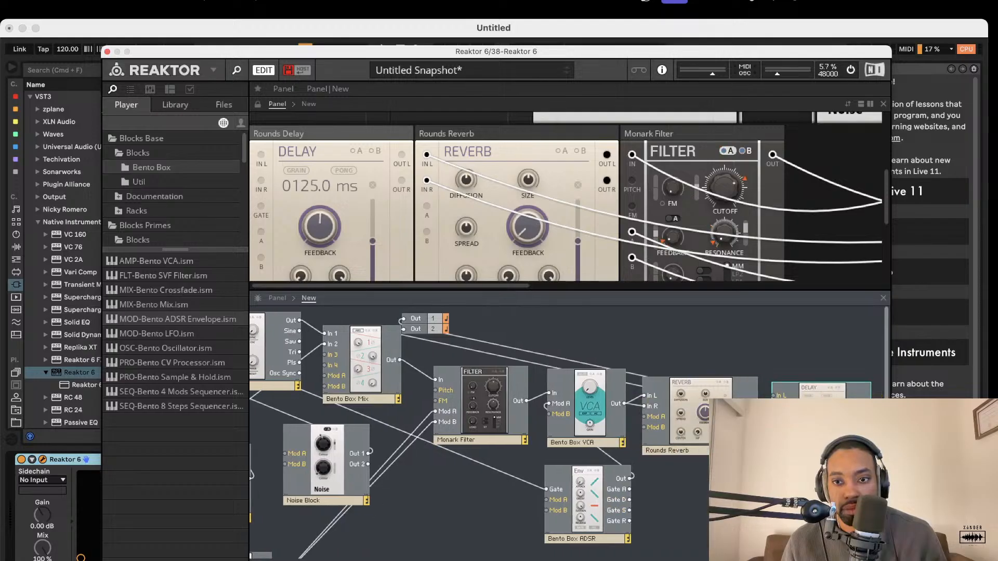
pyautogui.moveTo(756, 406)
pyautogui.mouseDown()
pyautogui.moveTo(773, 396)
pyautogui.moveTo(773, 406)
pyautogui.mouseUp()
pyautogui.moveTo(644, 386); pyautogui.dragTo(403, 319)
pyautogui.moveTo(869, 422); pyautogui.dragTo(393, 328)
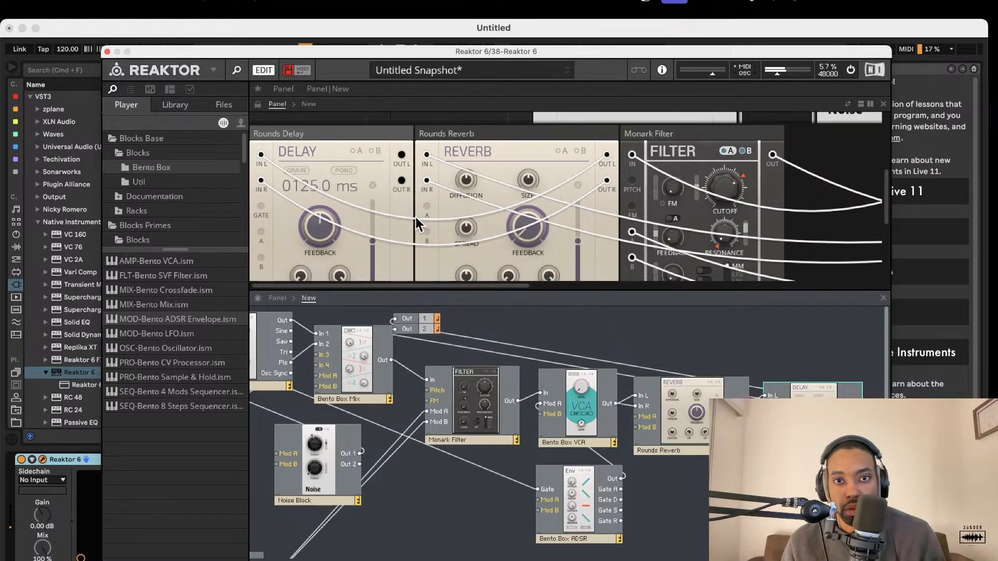
# Step: Set the Rounds Reverb's Feedback to about 9.8 and the Rounds Delay's to about 1.3, with the delay's Grain and Pong enabled
pyautogui.scroll(-1, 408, 218)
pyautogui.moveTo(535, 213); pyautogui.dragTo(502, 38)
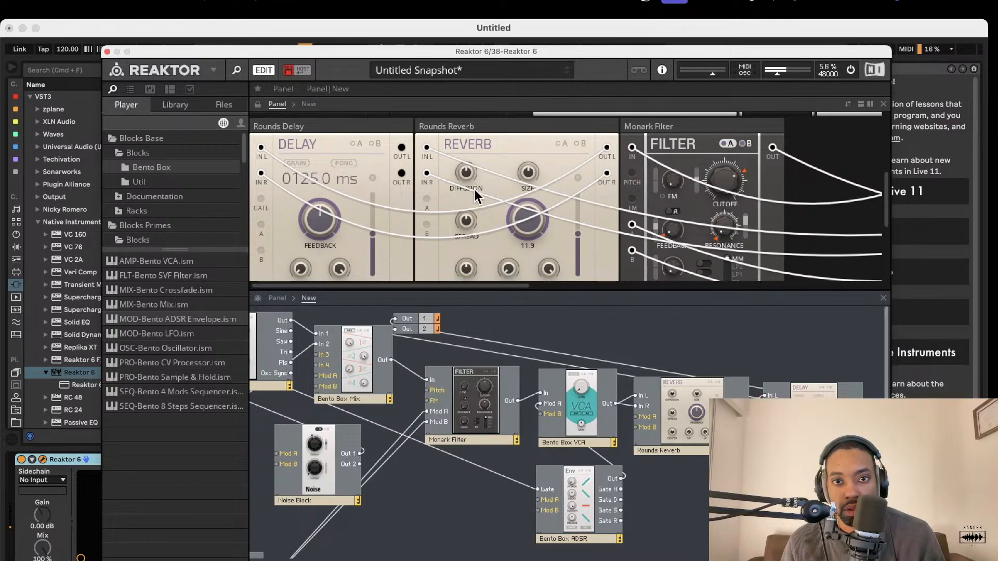
pyautogui.moveTo(349, 231); pyautogui.dragTo(336, 65)
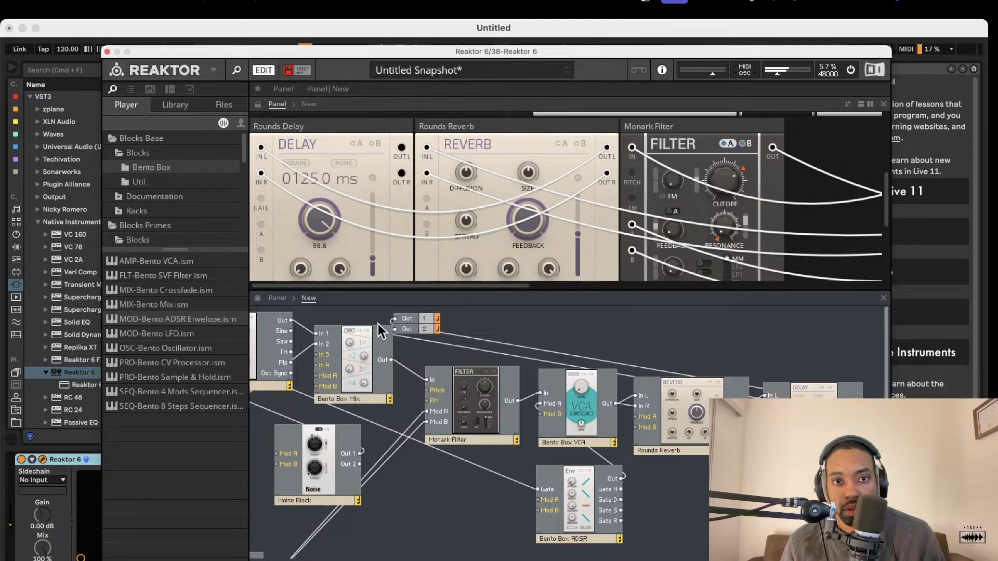
pyautogui.moveTo(339, 224); pyautogui.dragTo(332, 479)
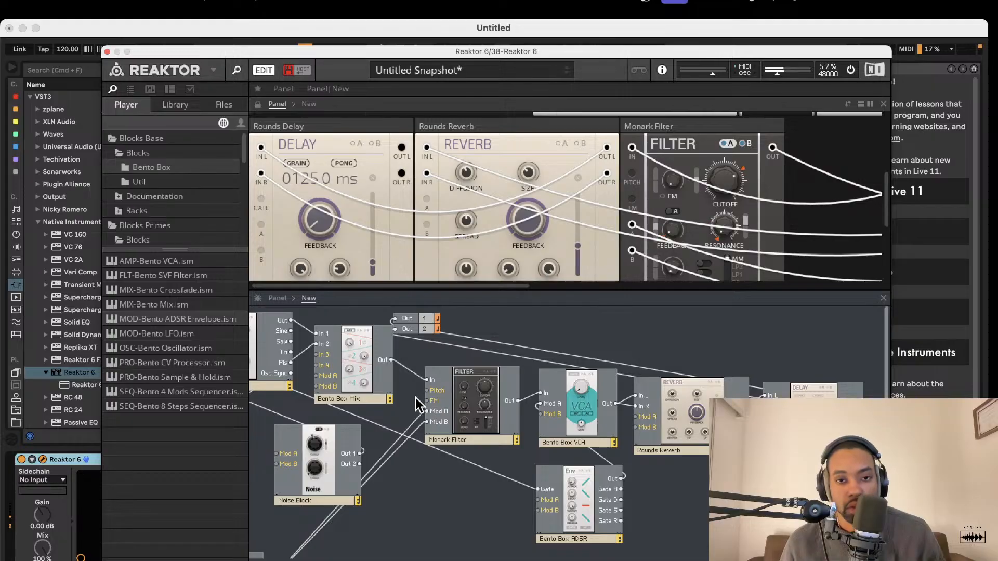
# Step: Add a Bento Box 8 Steps Sequencer beside the lower LFO, feed its Pitch from Note In, and move it further left
pyautogui.hscroll(-10, 332, 375)
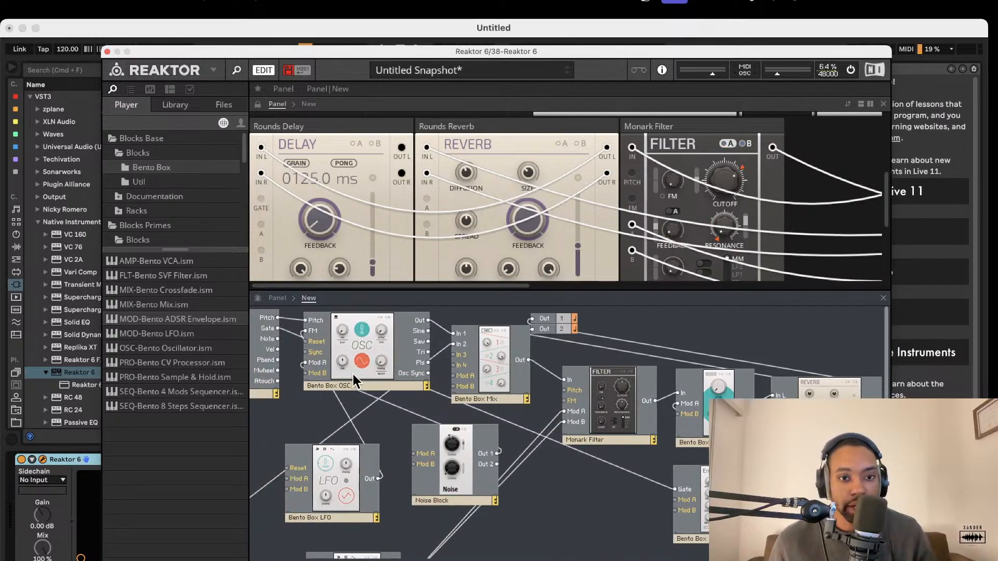
pyautogui.scroll(-5, 359, 395)
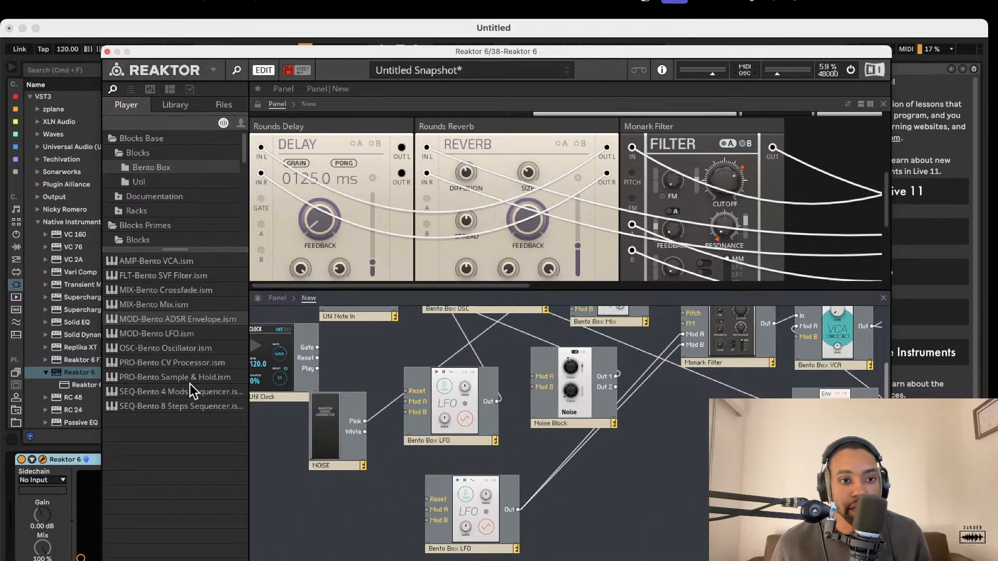
pyautogui.moveTo(165, 404); pyautogui.dragTo(320, 503)
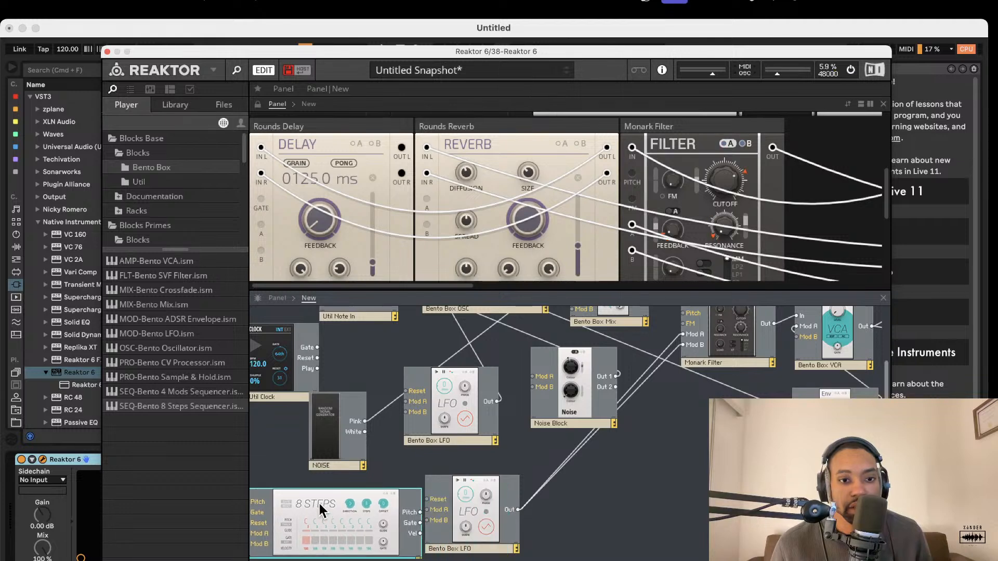
pyautogui.scroll(1, 320, 379)
pyautogui.moveTo(257, 448); pyautogui.dragTo(422, 319)
pyautogui.scroll(-1, 426, 400)
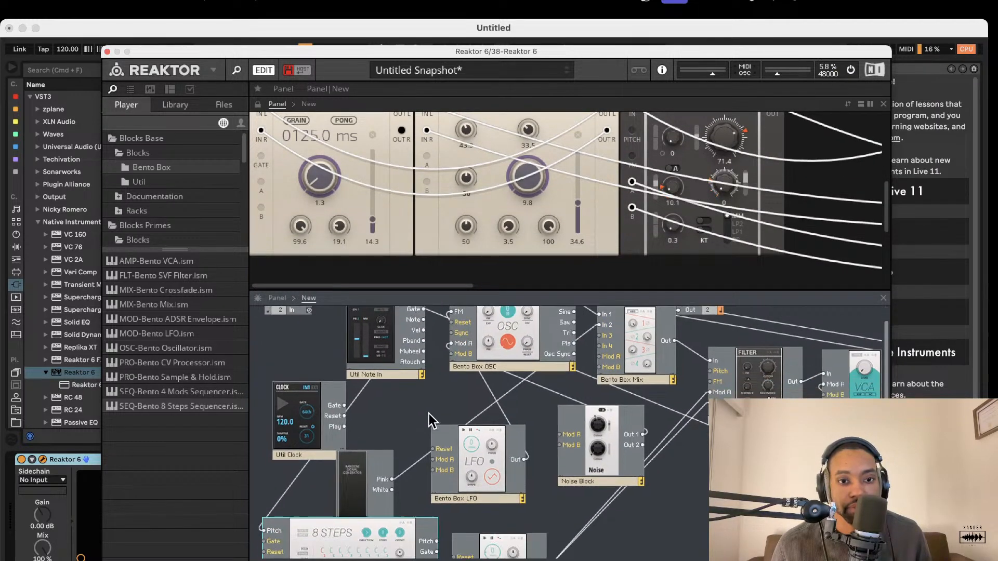
pyautogui.moveTo(380, 539); pyautogui.dragTo(322, 534)
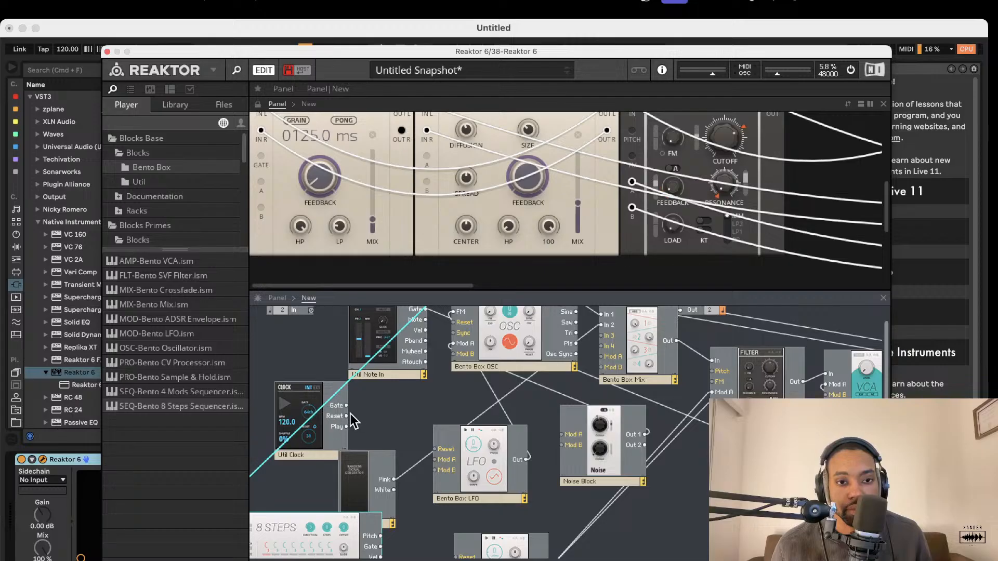
# Step: Move the Util Clock beside the 8 Steps sequencer and connect its Gate and Reset outputs to the matching sequencer inputs
pyautogui.scroll(-3, 345, 424)
pyautogui.hscroll(-3, 346, 424)
pyautogui.moveTo(349, 339); pyautogui.dragTo(193, 453)
pyautogui.click(271, 404)
pyautogui.hscroll(-3, 271, 405)
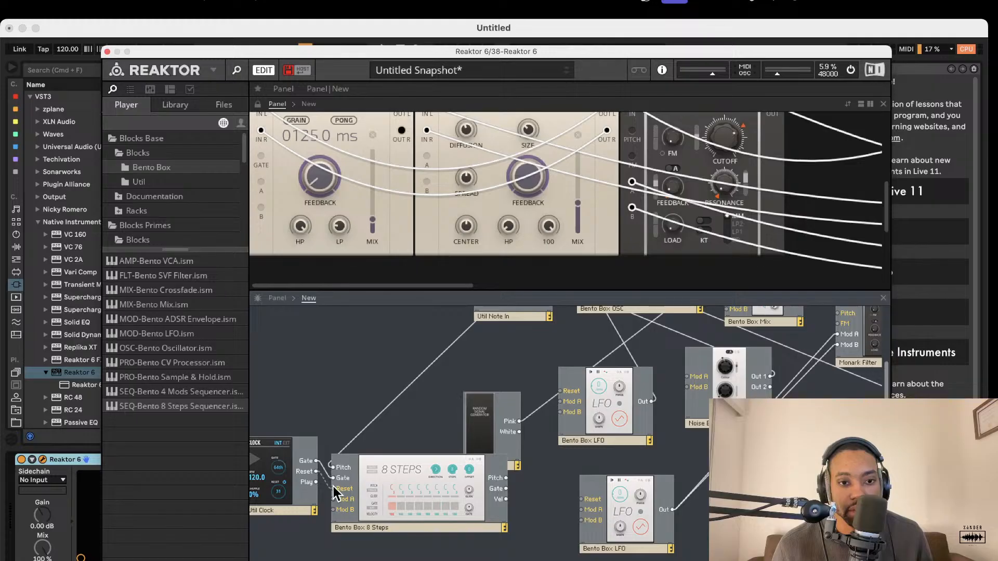
# Step: Route the 8 Steps sequencer's Pitch to the Bento Box OSC's Pitch and its Gate to the ADSR's Gate
pyautogui.hscroll(2, 432, 467)
pyautogui.hscroll(2, 432, 468)
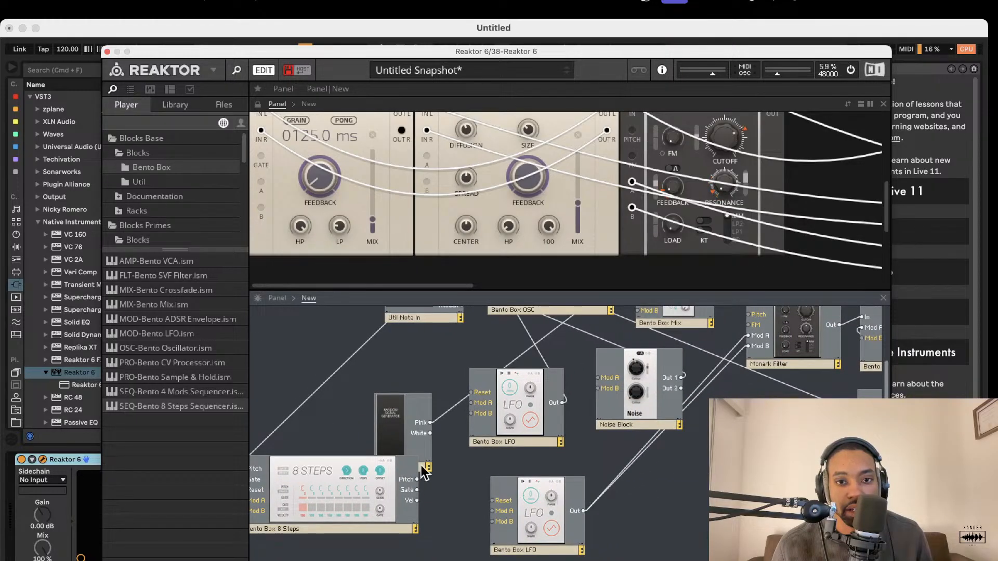
pyautogui.scroll(3, 431, 483)
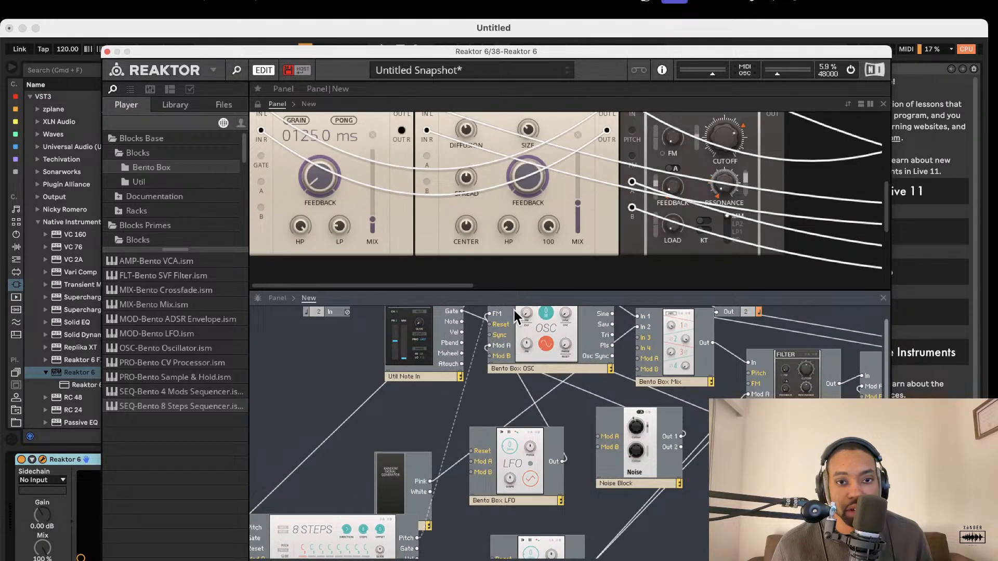
pyautogui.scroll(1, 452, 457)
pyautogui.scroll(-4, 462, 390)
pyautogui.scroll(4, 477, 396)
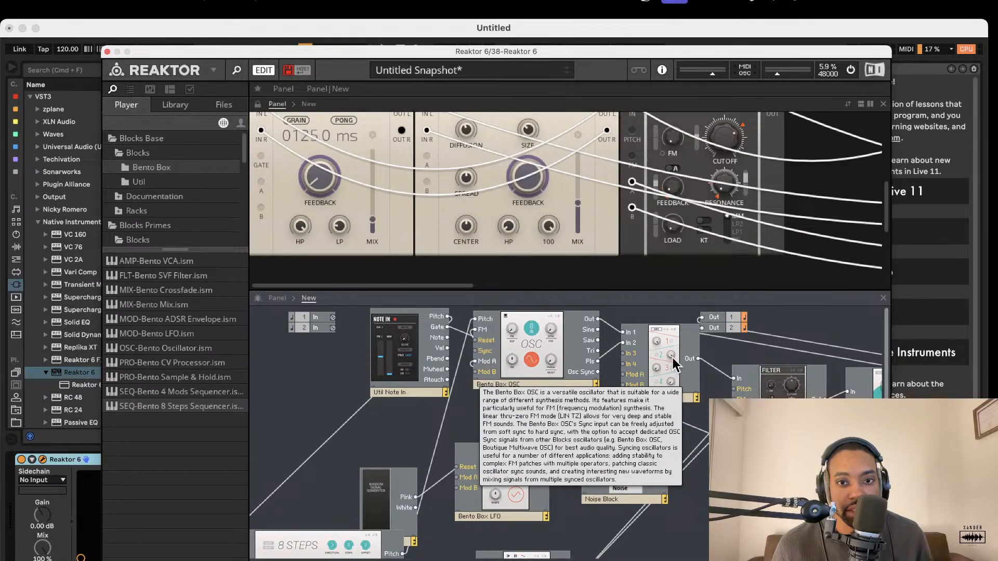
pyautogui.scroll(-4, 604, 355)
pyautogui.hscroll(2, 604, 355)
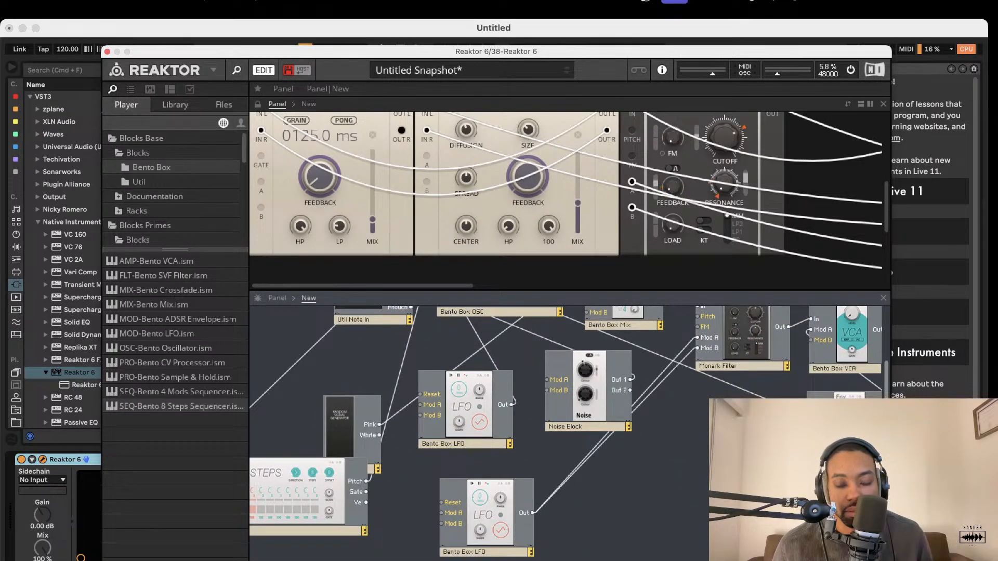
pyautogui.scroll(4, 624, 453)
pyautogui.hscroll(-1, 618, 456)
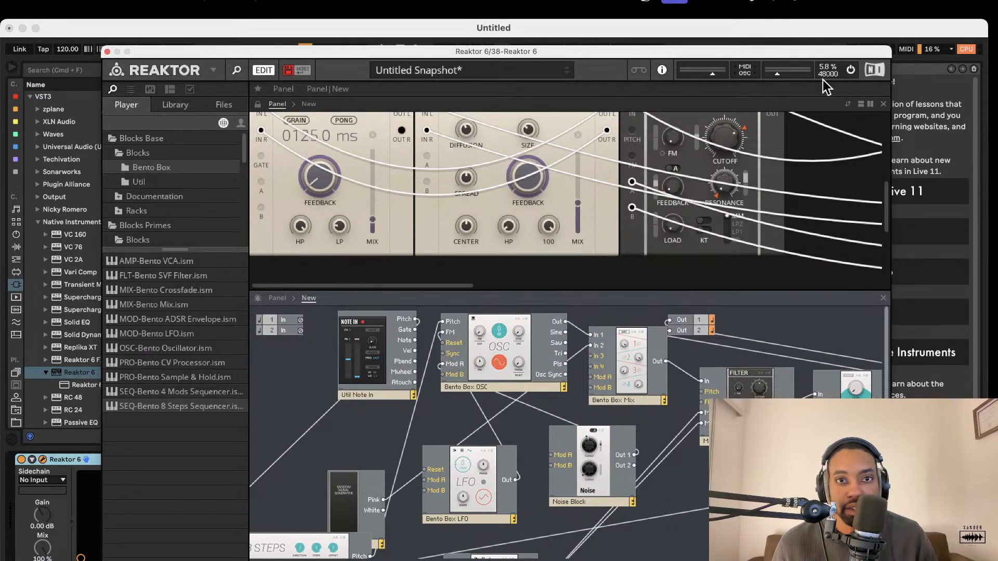
# Step: Start playback in Live to run the clock, and enlarge the panel area above the structure view
pyautogui.scroll(3, 420, 219)
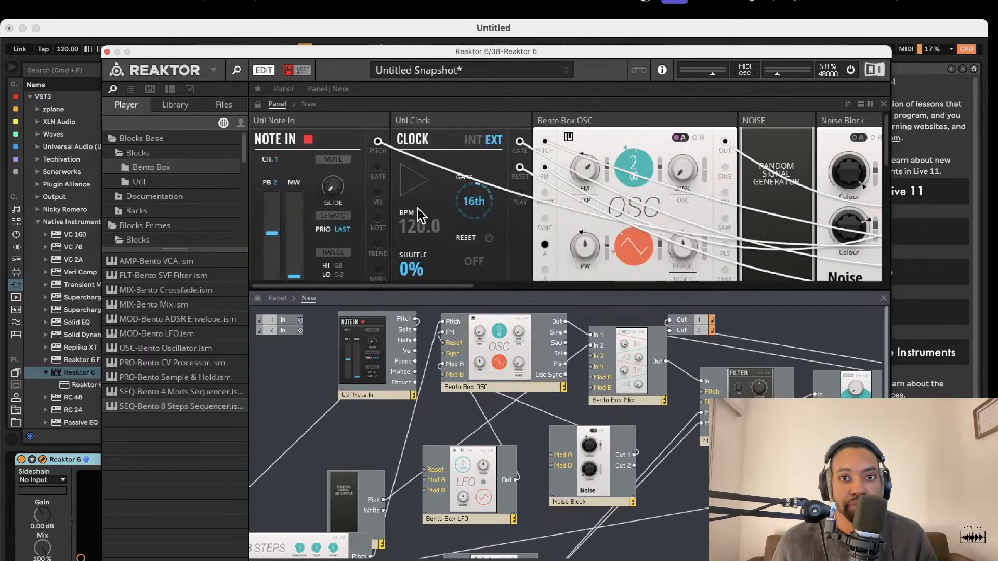
pyautogui.moveTo(398, 51); pyautogui.dragTo(429, 44)
pyautogui.click(385, 49)
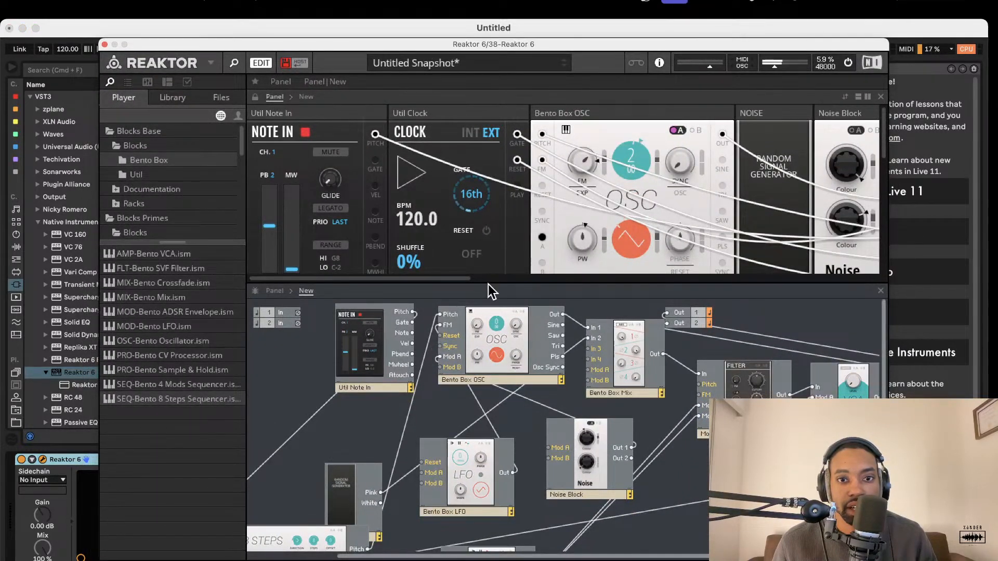
pyautogui.moveTo(487, 284); pyautogui.dragTo(488, 316)
pyautogui.click(499, 343)
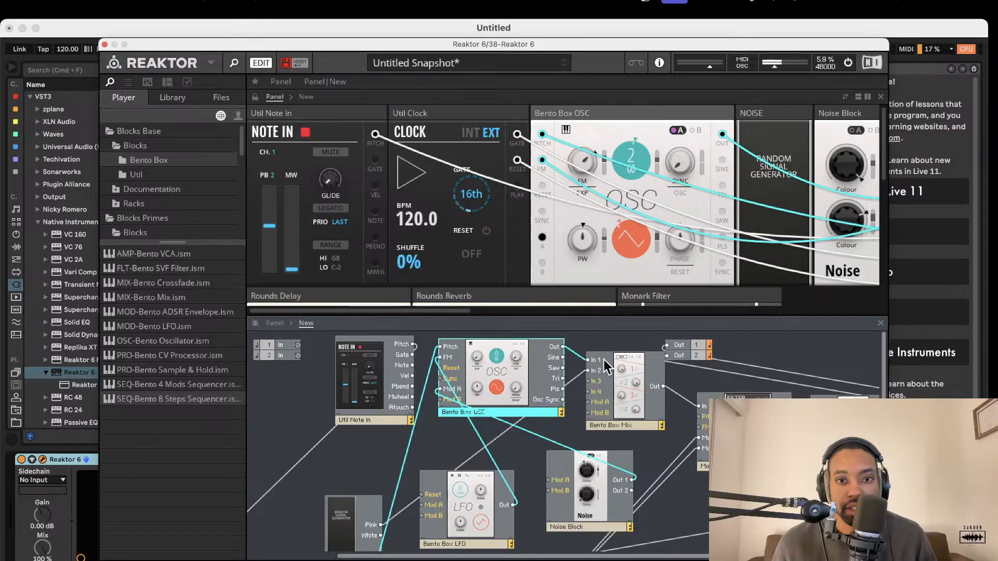
pyautogui.click(575, 332)
pyautogui.moveTo(551, 316); pyautogui.dragTo(548, 399)
# Step: Program the 8 Steps sequencer with G4 on step 5, G#0 on step 7 and G#1 on step 8, gating steps 1, 5 and 7
pyautogui.hscroll(3, 554, 321)
pyautogui.hscroll(10, 546, 325)
pyautogui.scroll(-1, 546, 325)
pyautogui.moveTo(674, 181); pyautogui.dragTo(670, 126)
pyautogui.moveTo(722, 226); pyautogui.dragTo(723, 251)
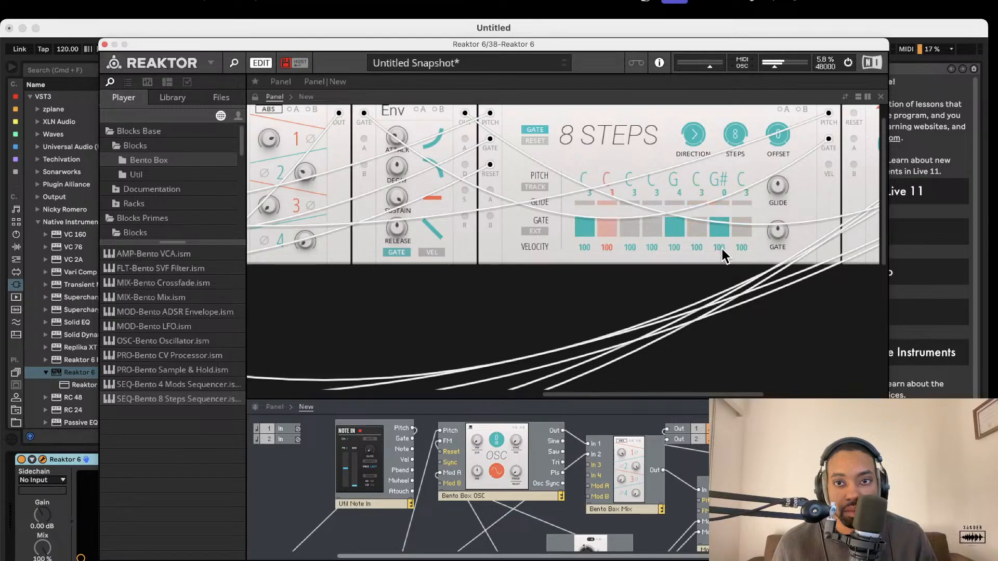
pyautogui.click(740, 225)
pyautogui.moveTo(740, 179); pyautogui.dragTo(740, 222)
pyautogui.click(739, 226)
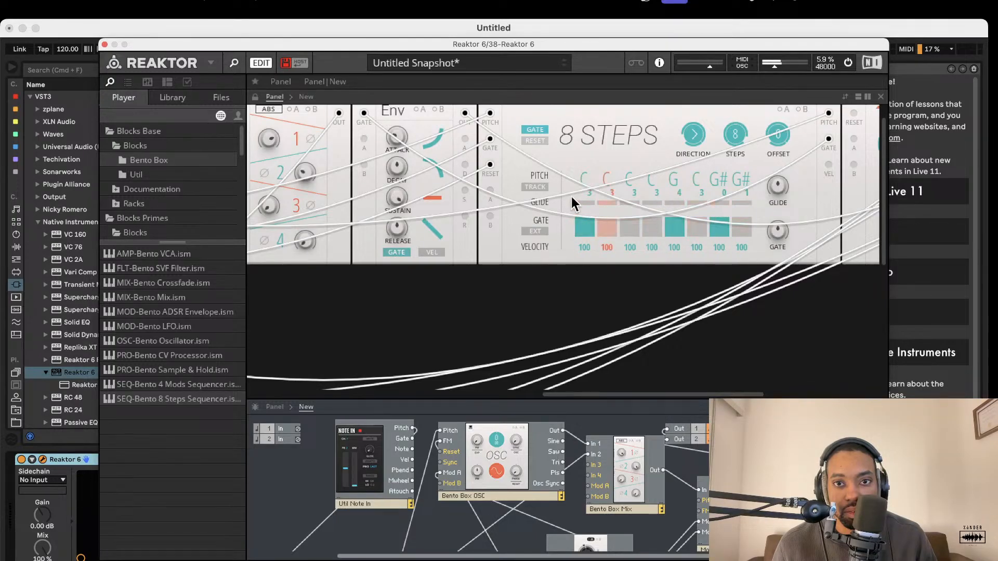
# Step: Toggle the sequencer's pitch Track option on and off, and set step 1 to C2 and step 2 to C3
pyautogui.click(541, 186)
pyautogui.click(537, 187)
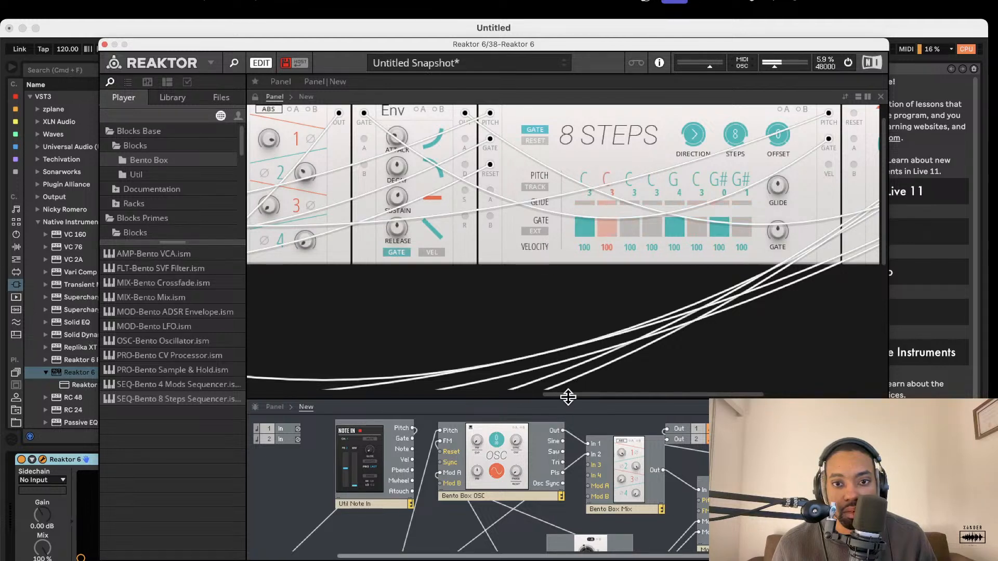
pyautogui.moveTo(569, 396); pyautogui.dragTo(606, 309)
pyautogui.moveTo(480, 180); pyautogui.dragTo(479, 210)
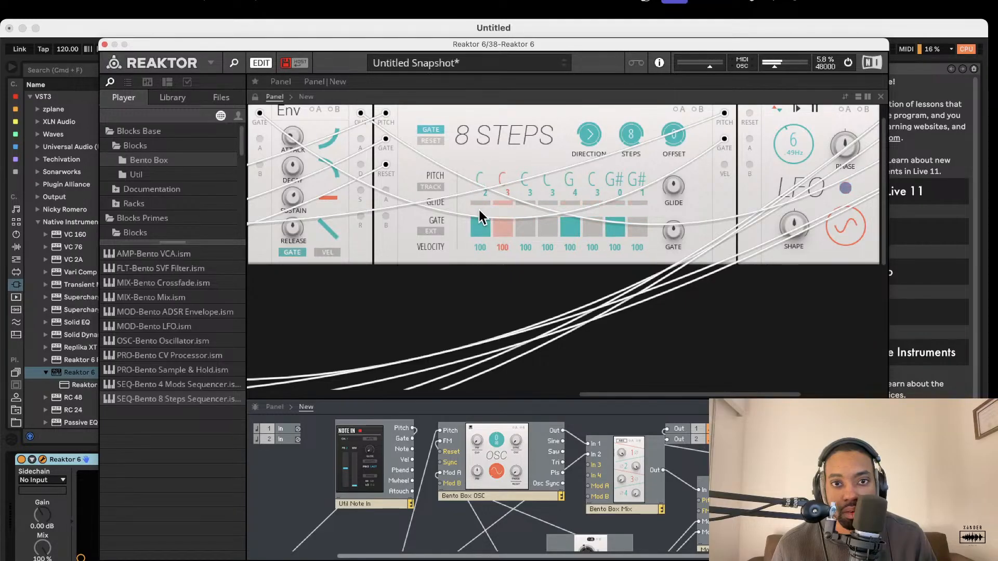
# Step: Raise the main output level slightly, and switch the audio engine off and back on
pyautogui.hscroll(1, 766, 153)
pyautogui.hscroll(8, 765, 152)
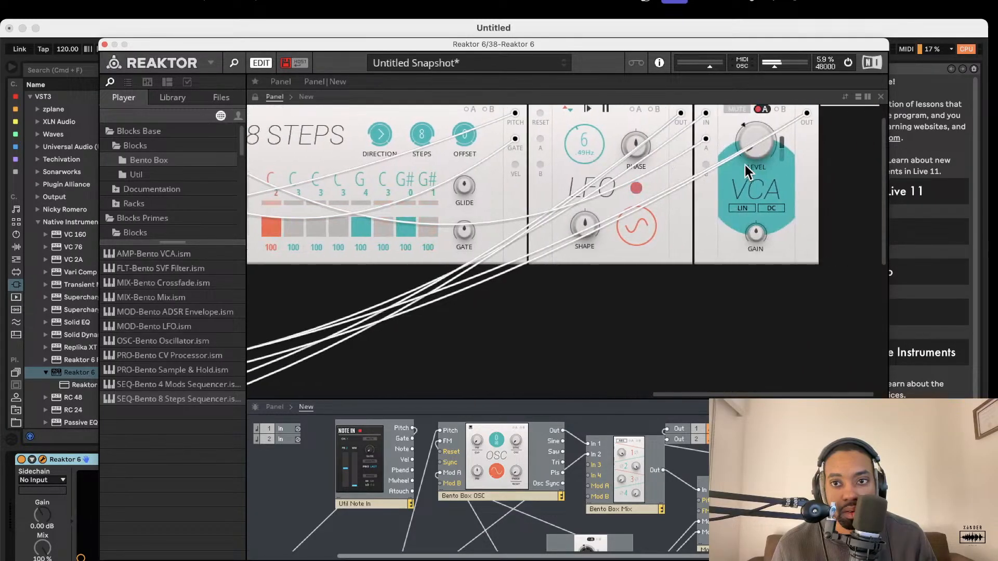
pyautogui.hscroll(-5, 728, 182)
pyautogui.hscroll(-15, 716, 189)
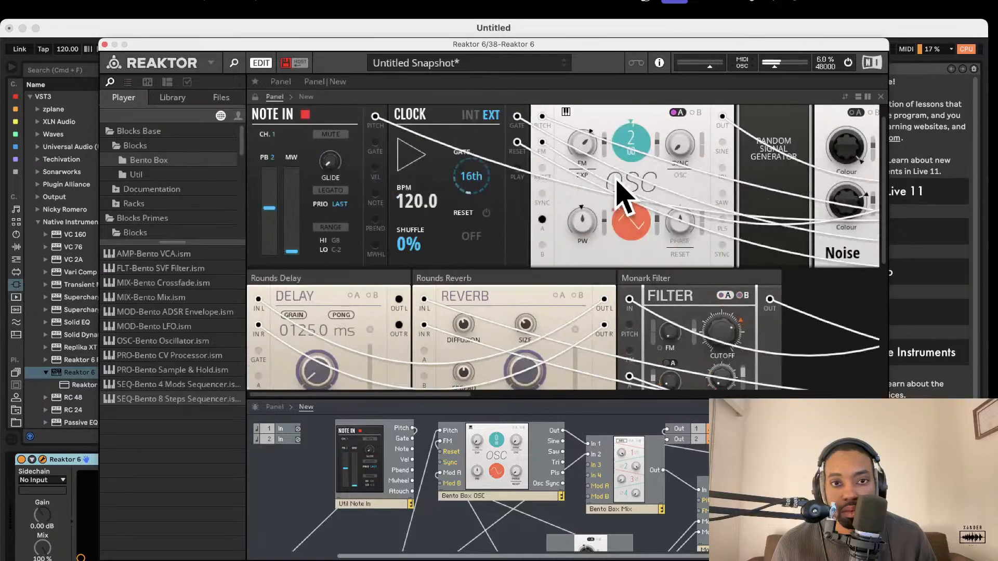
pyautogui.scroll(-2, 432, 327)
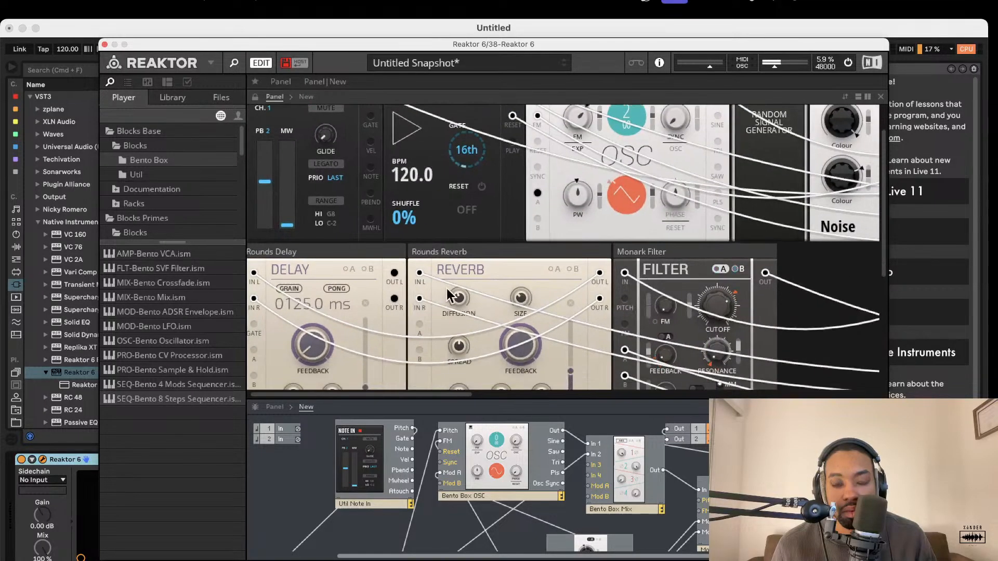
pyautogui.scroll(-3, 468, 279)
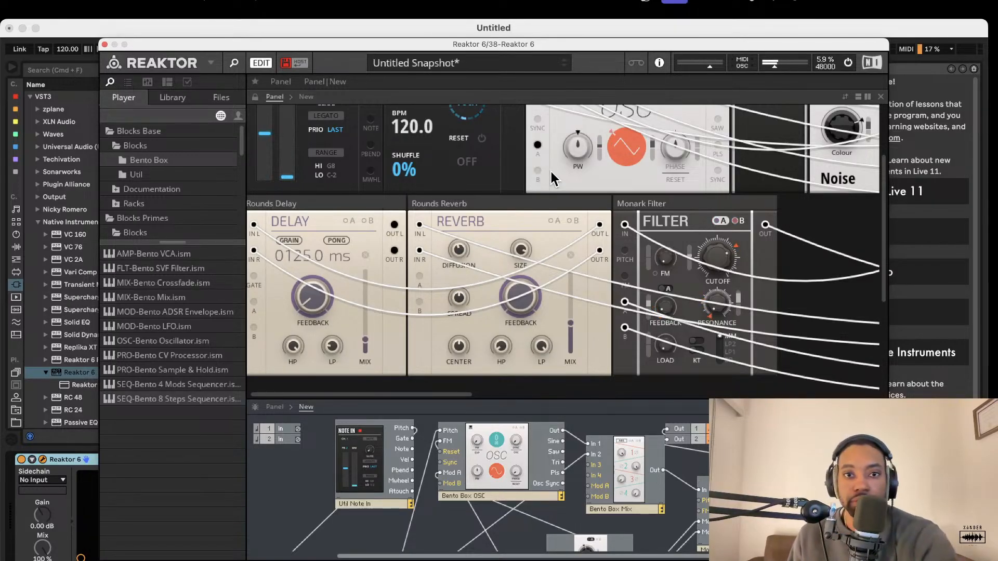
pyautogui.moveTo(770, 63); pyautogui.dragTo(780, 65)
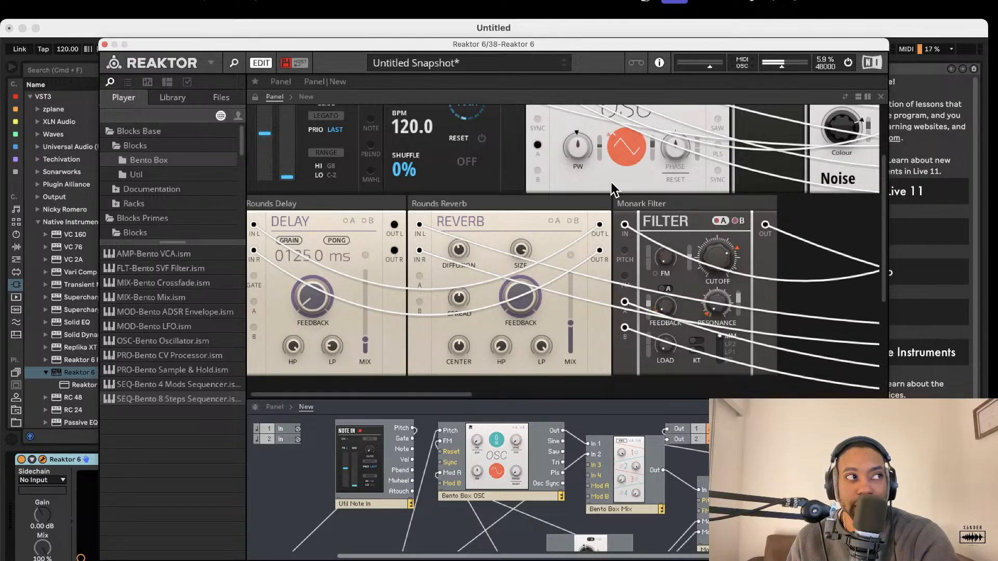
pyautogui.click(848, 63)
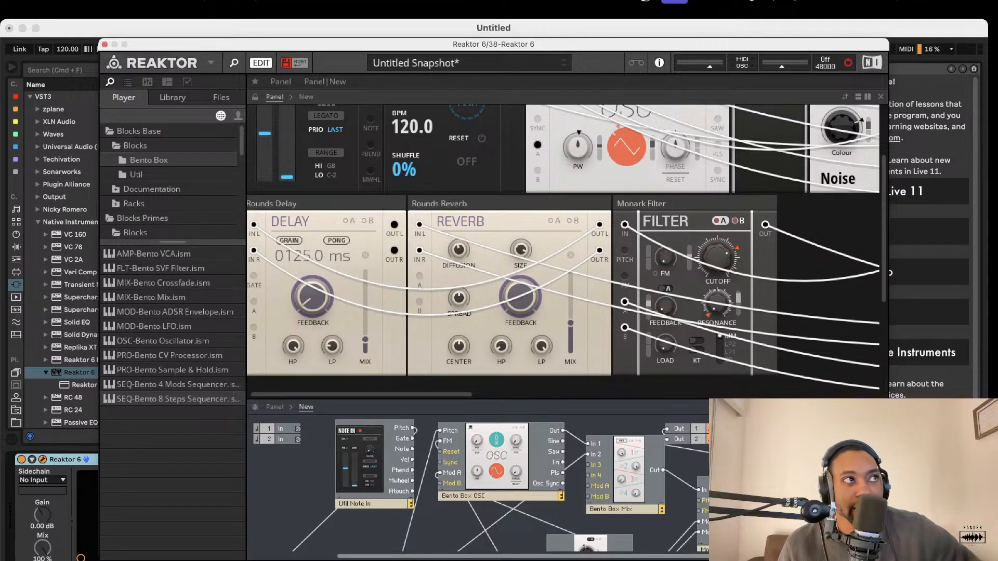
pyautogui.click(849, 63)
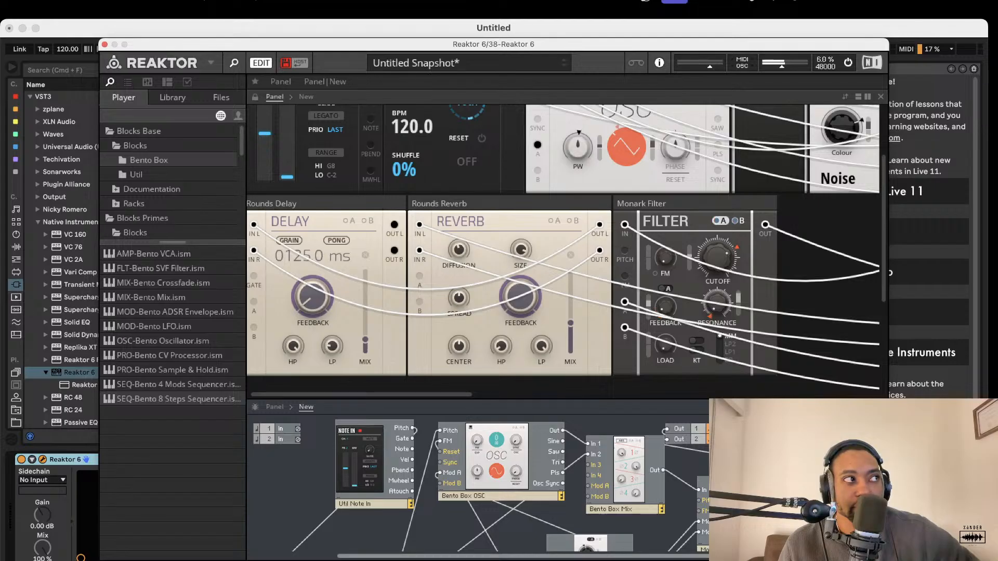
# Step: Switch to Live and back, lower the Reaktor window to uncover Live's transport, and shrink the panel area
pyautogui.press('super+Tab')
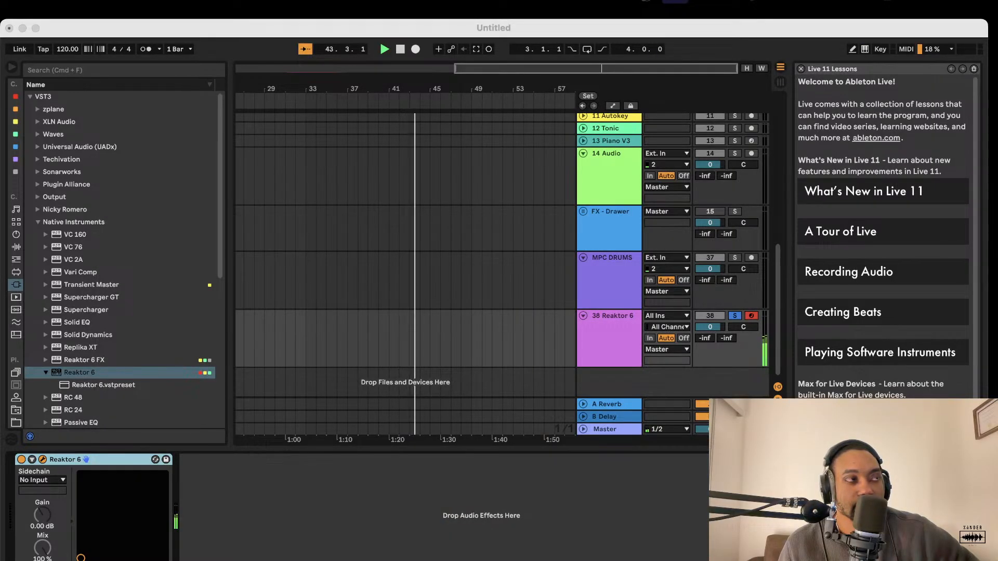
pyautogui.click(585, 510)
pyautogui.moveTo(407, 44); pyautogui.dragTo(412, 64)
pyautogui.scroll(-5, 436, 229)
pyautogui.hscroll(-3, 438, 224)
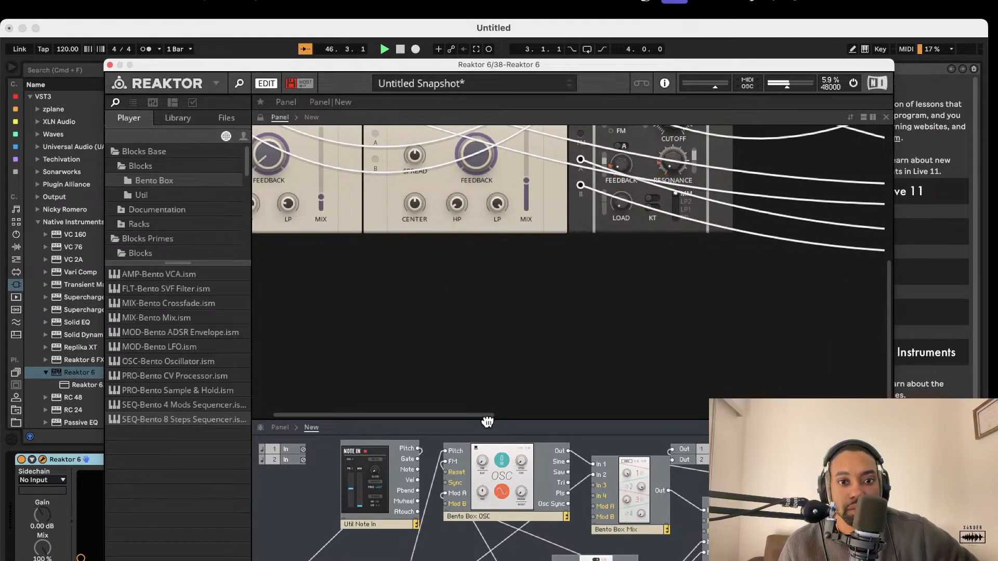
pyautogui.moveTo(487, 420); pyautogui.dragTo(488, 319)
pyautogui.scroll(5, 506, 273)
pyautogui.hscroll(-2, 512, 257)
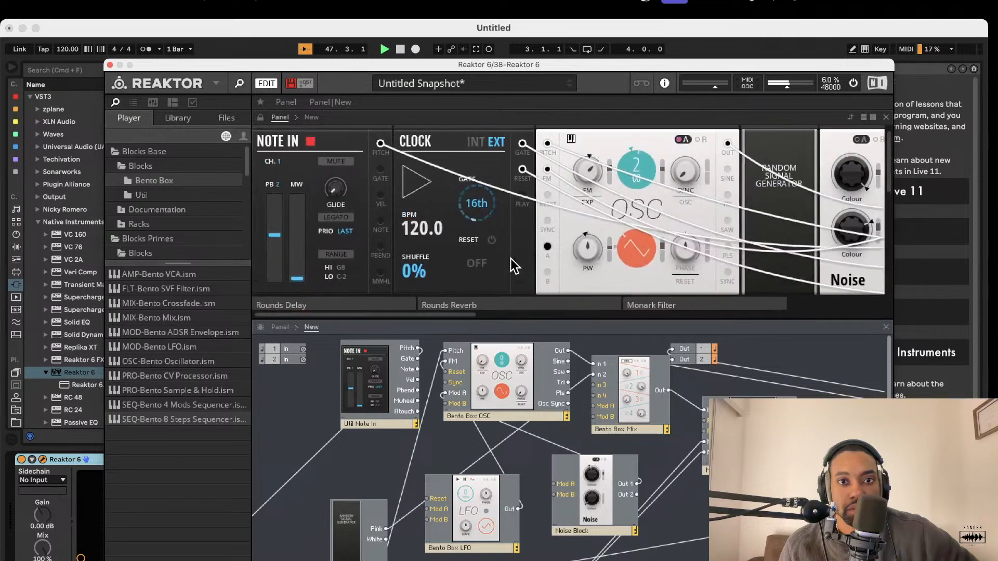
# Step: Turn off Reaktor's audio engine to silence the running patch
pyautogui.hscroll(5, 510, 256)
pyautogui.hscroll(3, 522, 354)
pyautogui.click(853, 83)
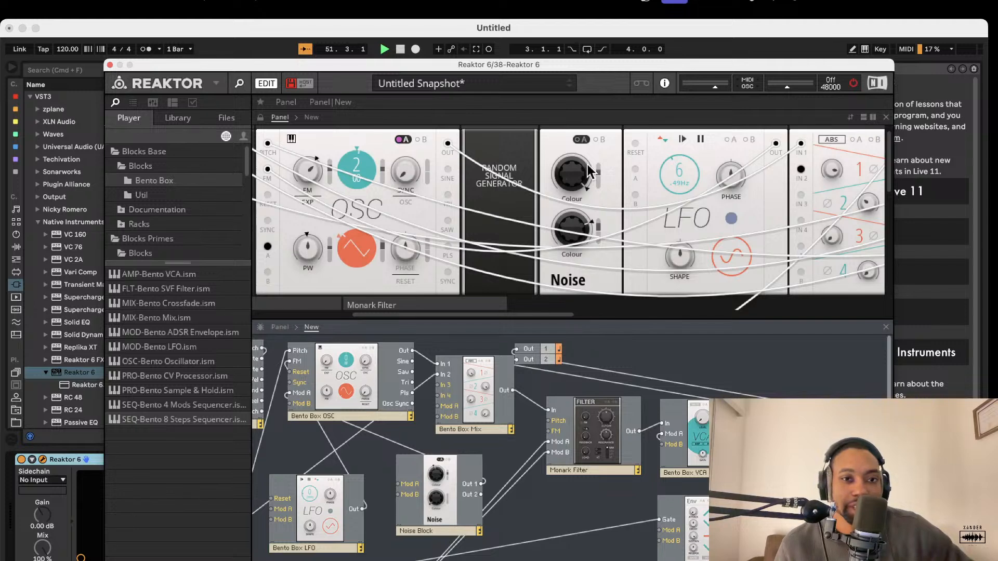
# Step: Look over the panel's blocks and cables, and shrink the panel area to give the structure view most of the window
pyautogui.scroll(1, 494, 202)
pyautogui.hscroll(-5, 512, 198)
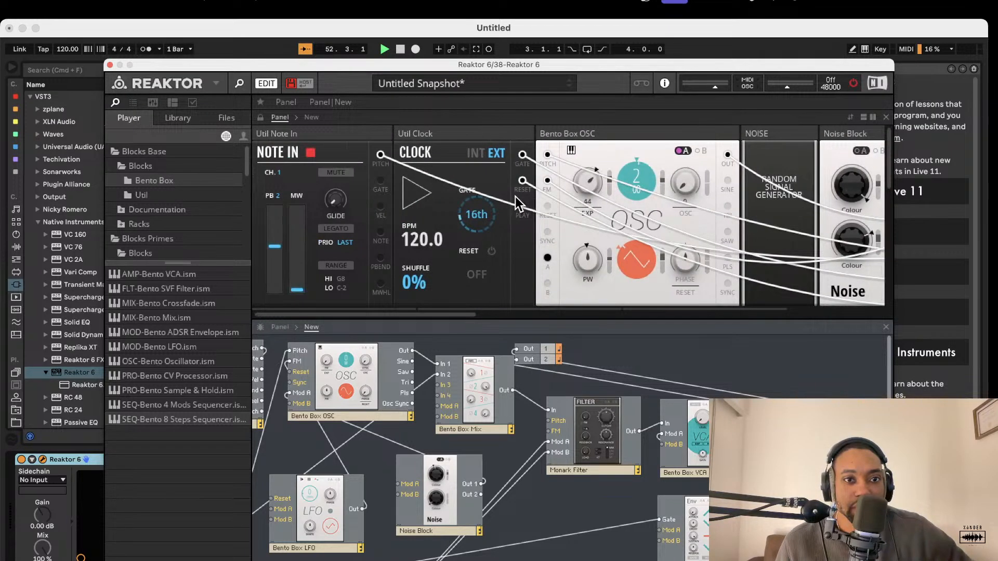
pyautogui.hscroll(10, 514, 197)
pyautogui.scroll(-3, 520, 234)
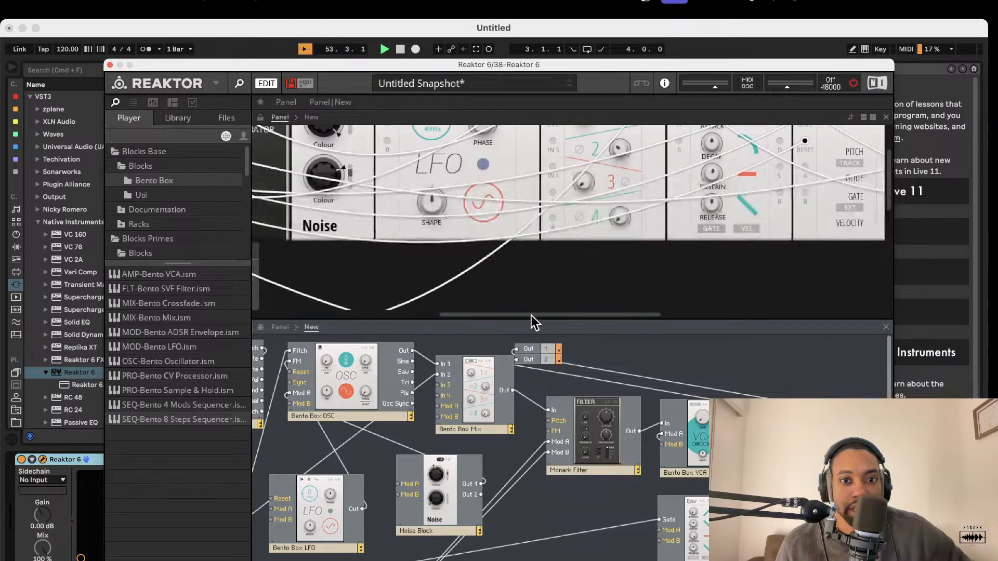
pyautogui.moveTo(530, 316); pyautogui.dragTo(528, 459)
pyautogui.scroll(2, 540, 270)
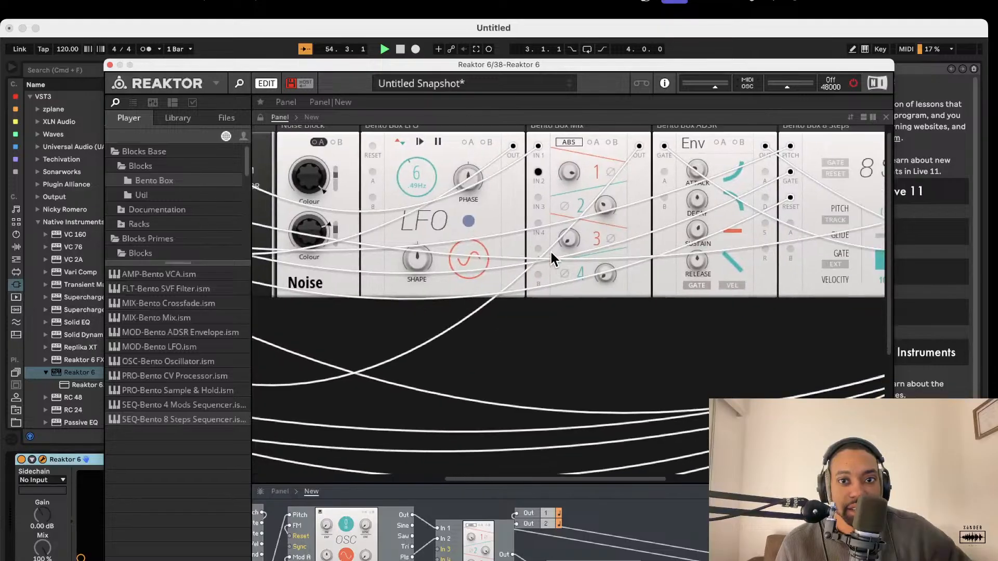
pyautogui.scroll(1, 550, 250)
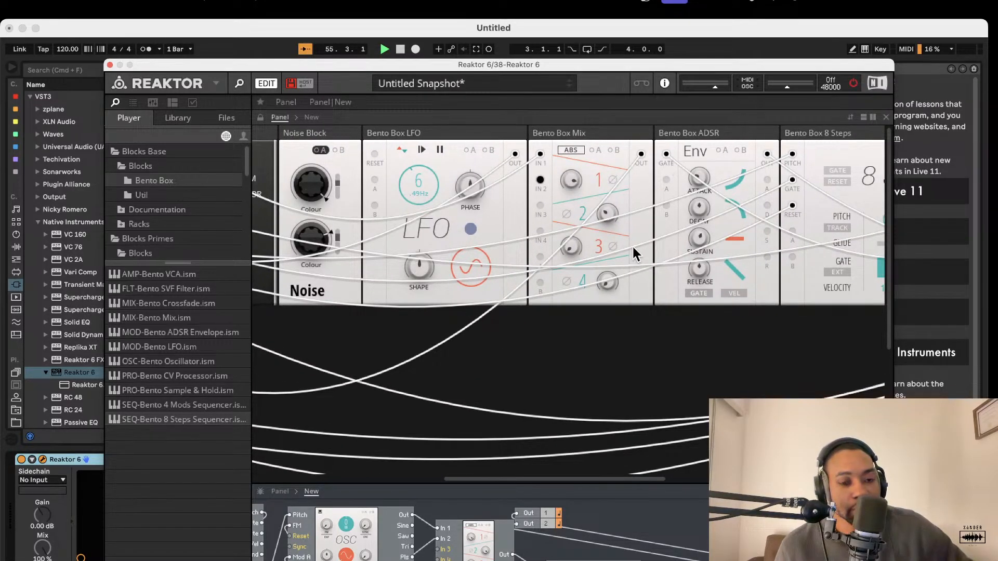
pyautogui.moveTo(548, 477); pyautogui.dragTo(532, 104)
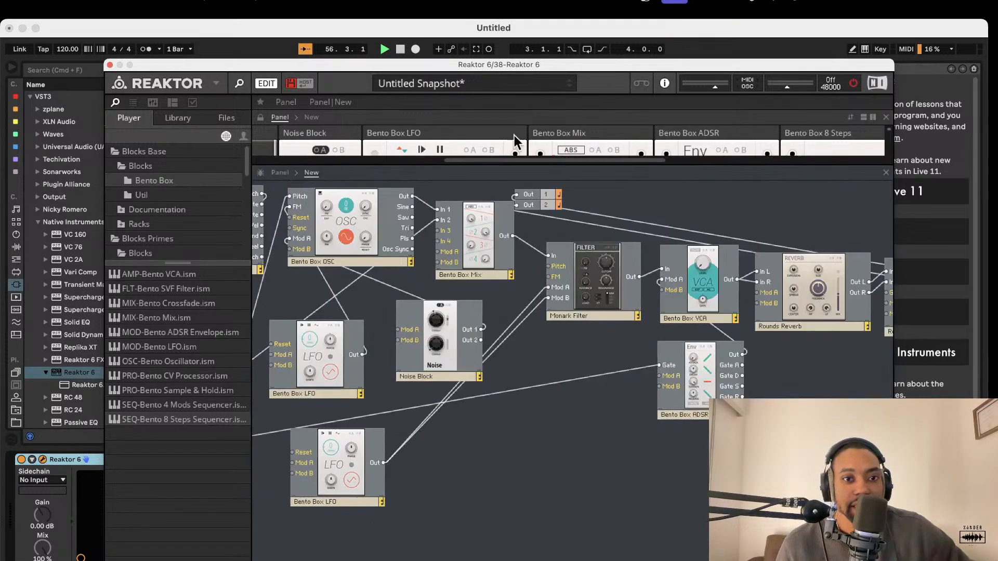
# Step: Examine the signal path in the structure, highlighting the connections of the Monark Filter, VCA, Rounds Reverb and Rounds Delay
pyautogui.hscroll(-5, 415, 215)
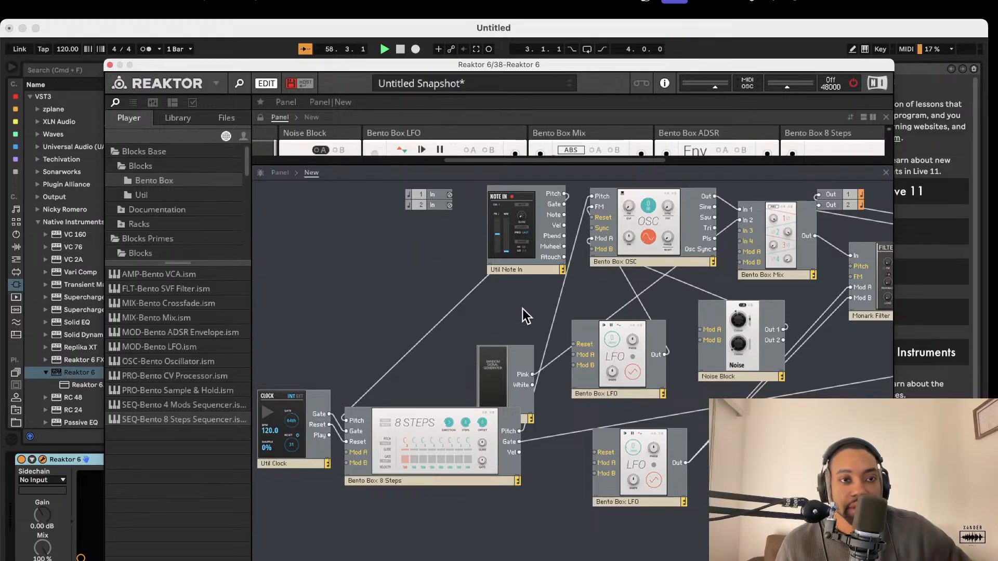
pyautogui.hscroll(5, 519, 309)
pyautogui.hscroll(3, 569, 307)
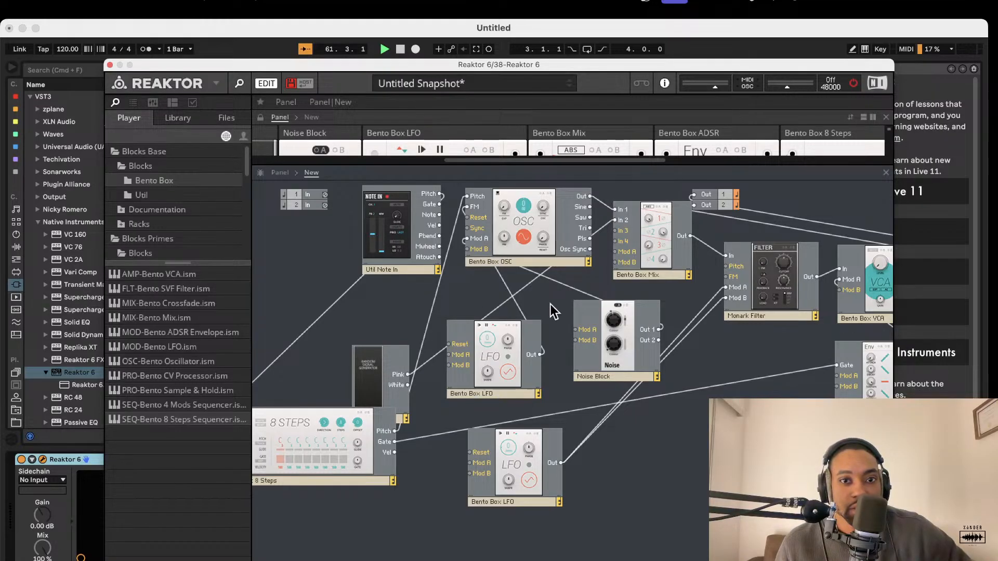
pyautogui.click(774, 288)
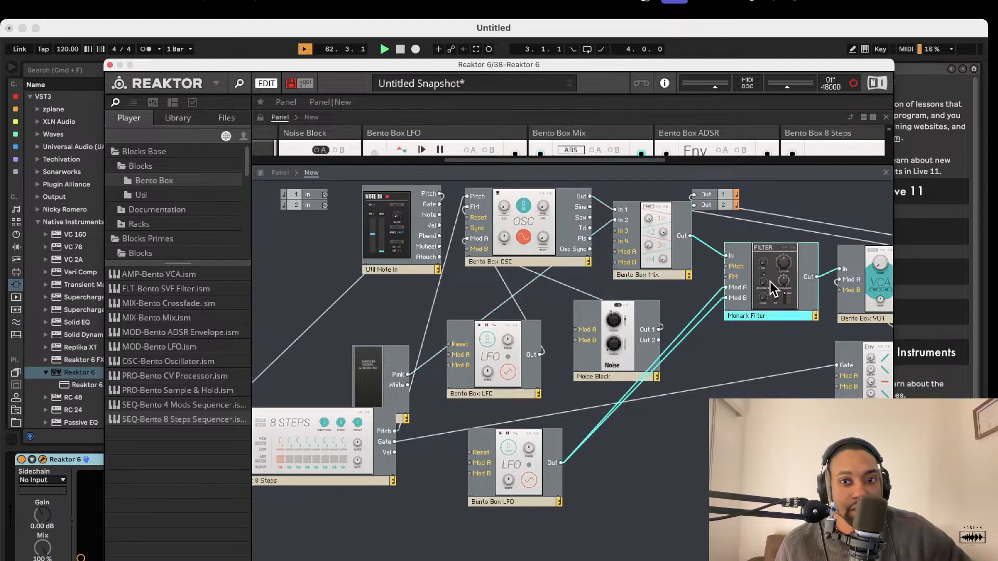
pyautogui.hscroll(5, 752, 301)
pyautogui.click(642, 289)
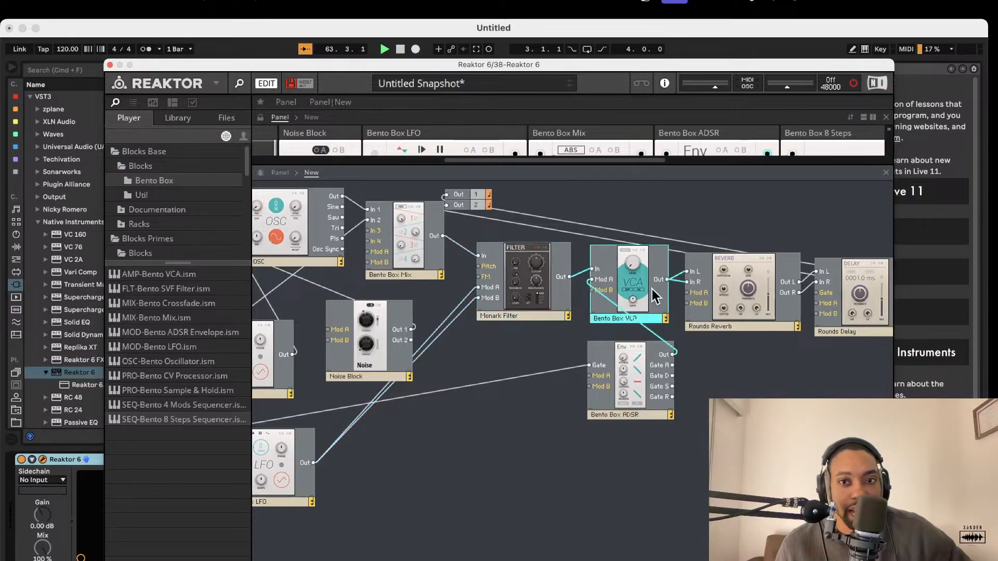
pyautogui.click(771, 297)
pyautogui.click(859, 301)
# Step: Rename the Bento Box ADSR block to Amp ADSR and shift it slightly left beneath the VCA
pyautogui.click(640, 370)
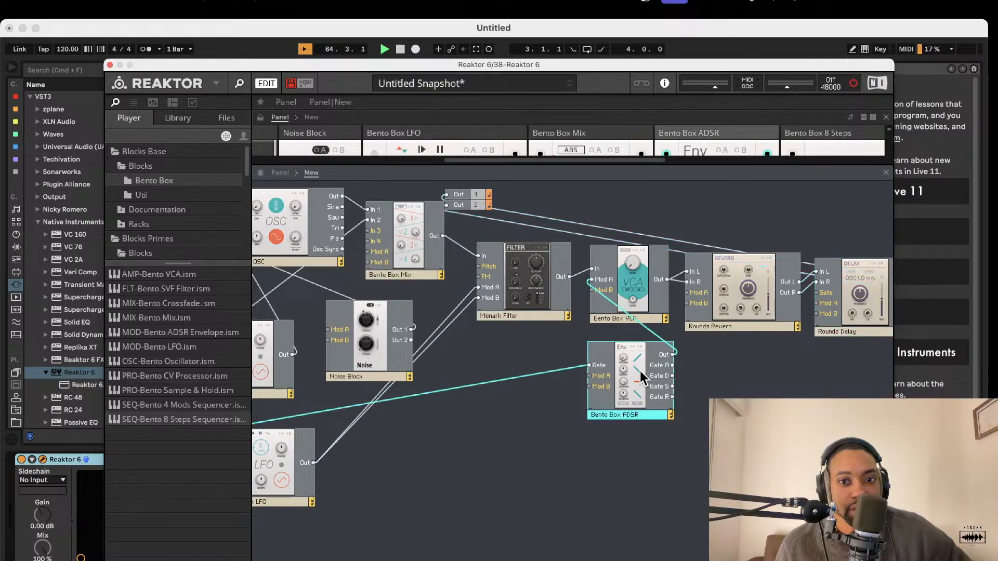
pyautogui.doubleClick(611, 415)
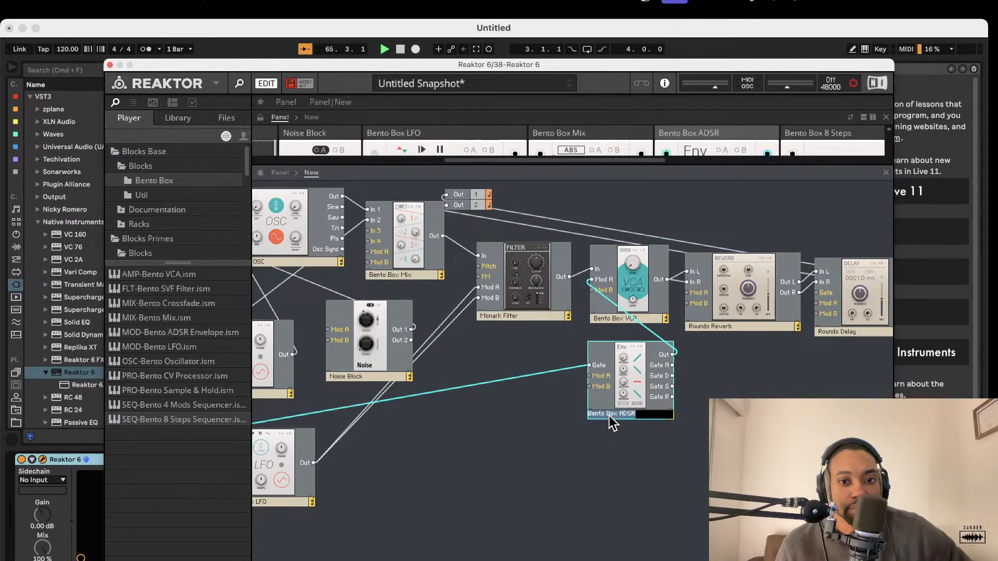
pyautogui.moveTo(618, 414); pyautogui.dragTo(580, 409)
pyautogui.write('Amp')
pyautogui.press('Return')
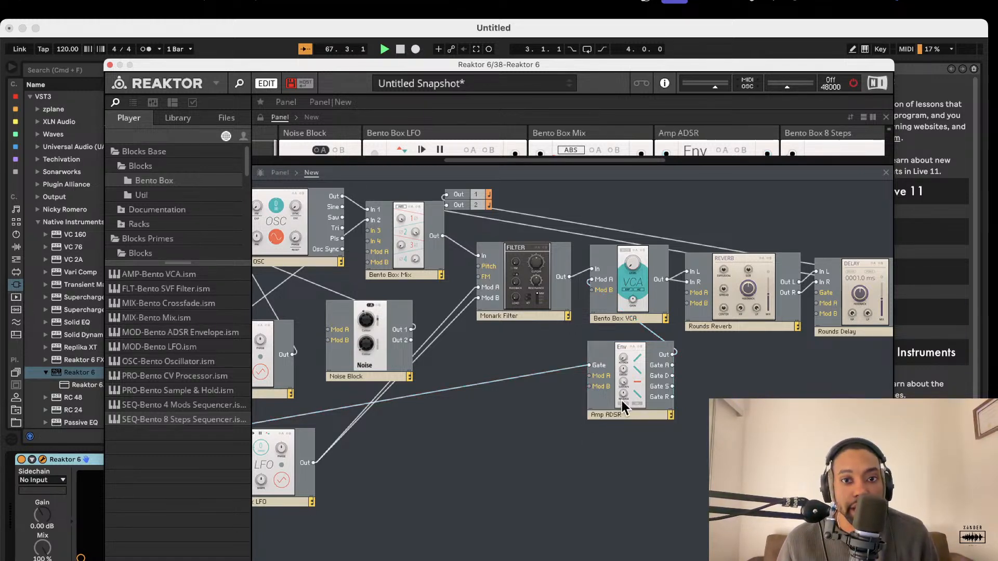
pyautogui.moveTo(636, 399); pyautogui.dragTo(588, 389)
# Step: Switch Reaktor's audio engine back on to hear the patch while viewing its structure
pyautogui.hscroll(-10, 589, 393)
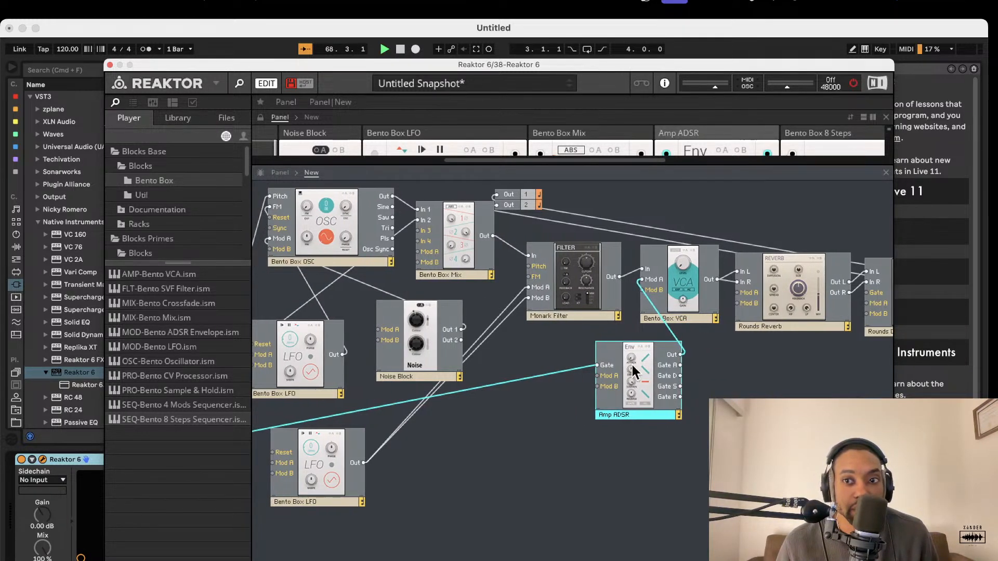
pyautogui.hscroll(-3, 594, 363)
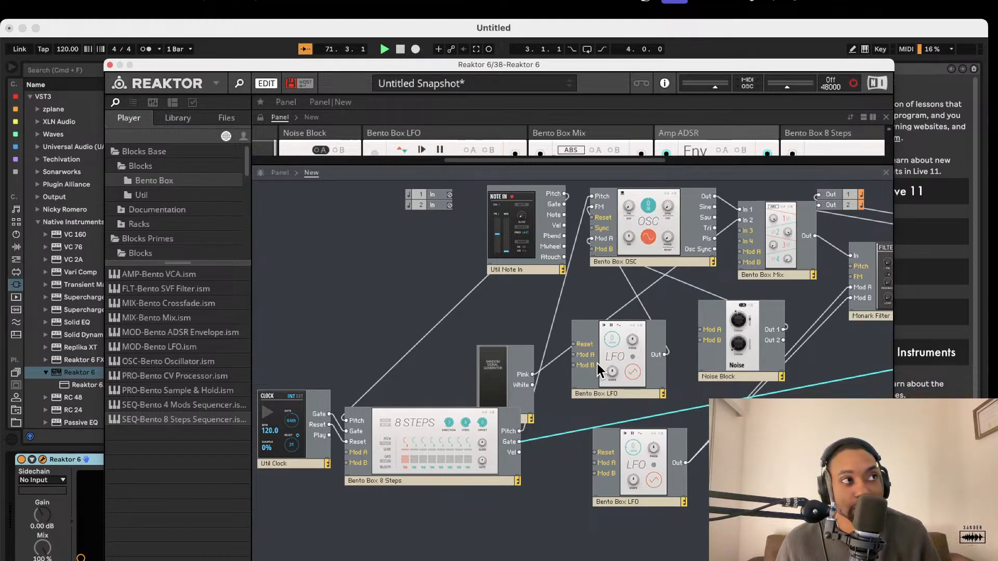
pyautogui.click(853, 83)
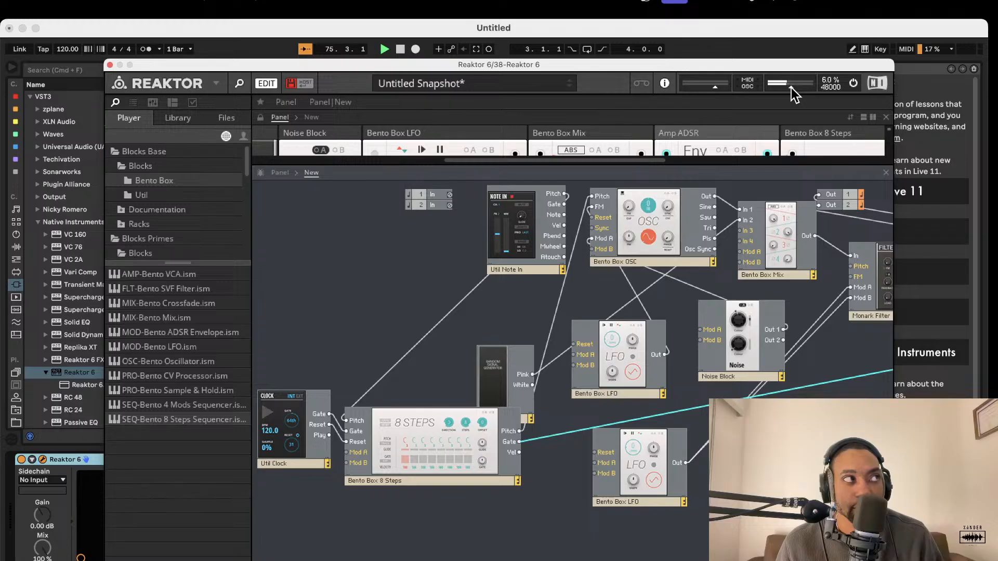
pyautogui.hscroll(5, 674, 250)
pyautogui.hscroll(-3, 675, 249)
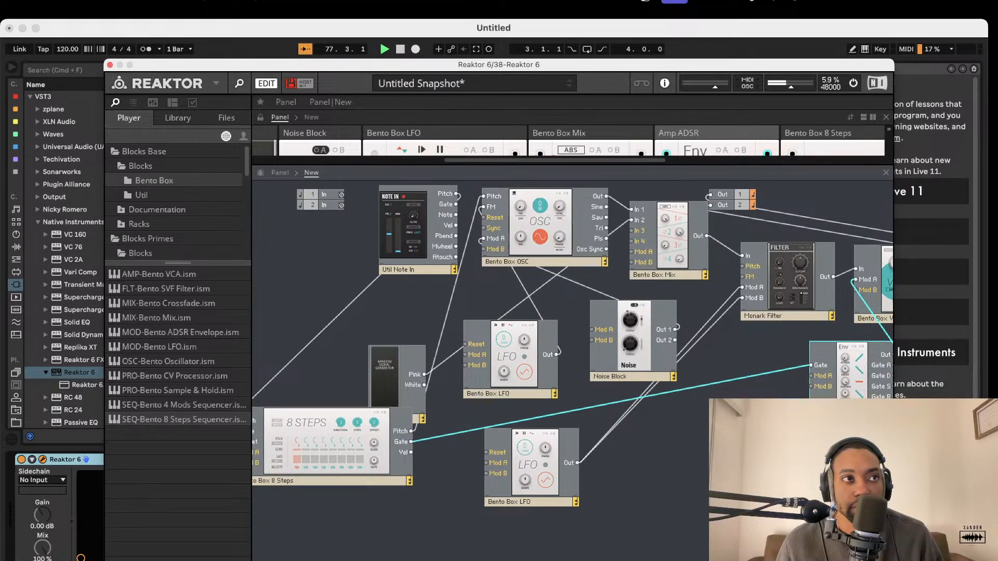